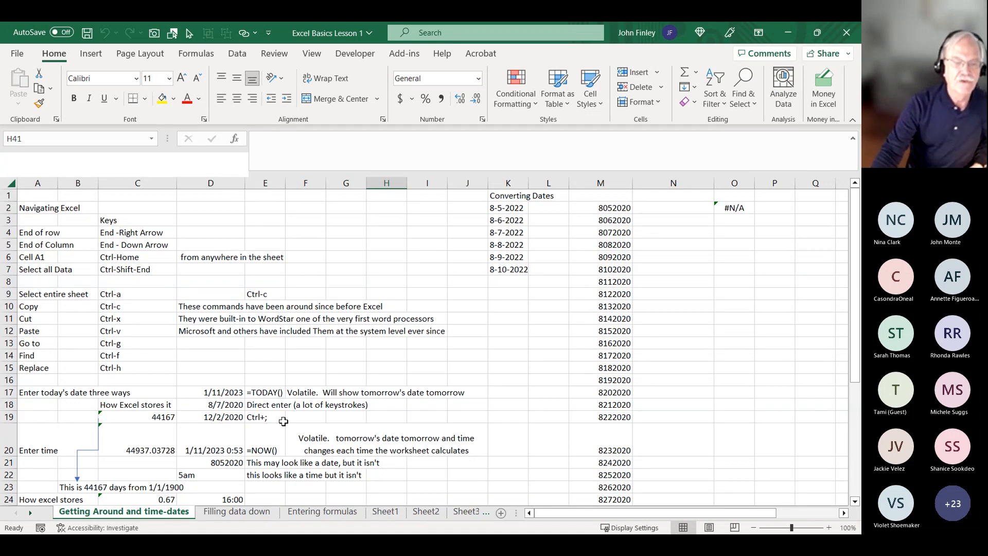
Step: Replace the date in D19 with today's date, 1/11/2023, as a fixed value
left_click(264, 393)
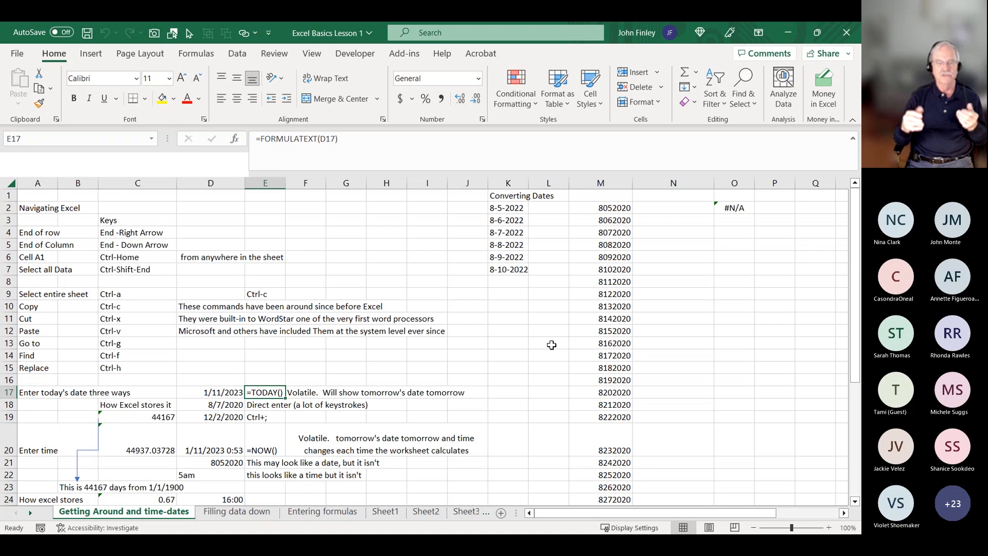
key("Down")
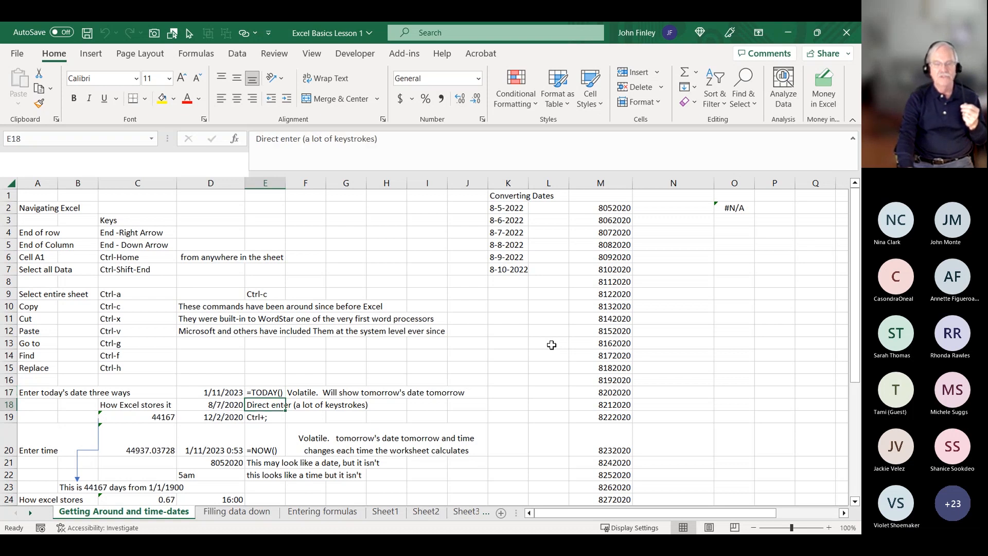
key("Left")
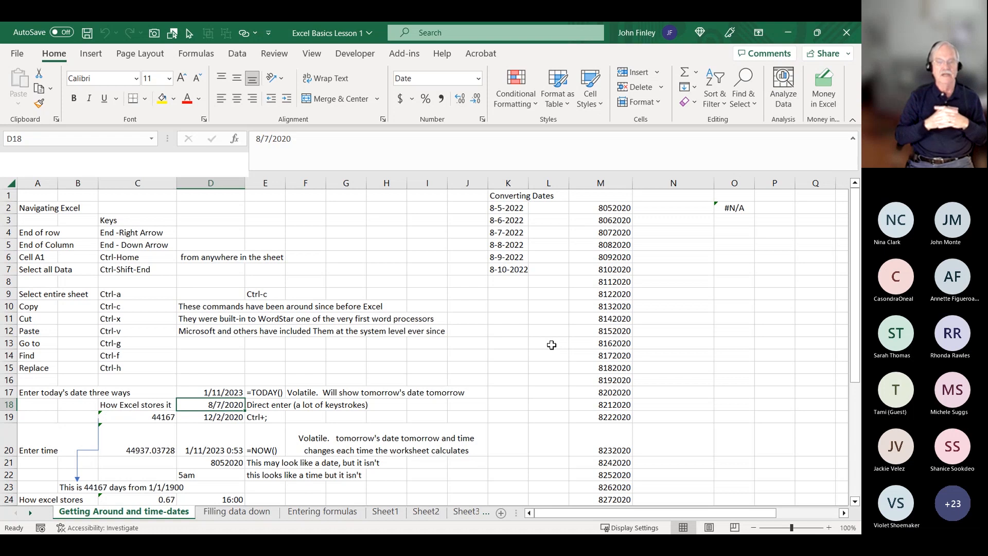
key("Down")
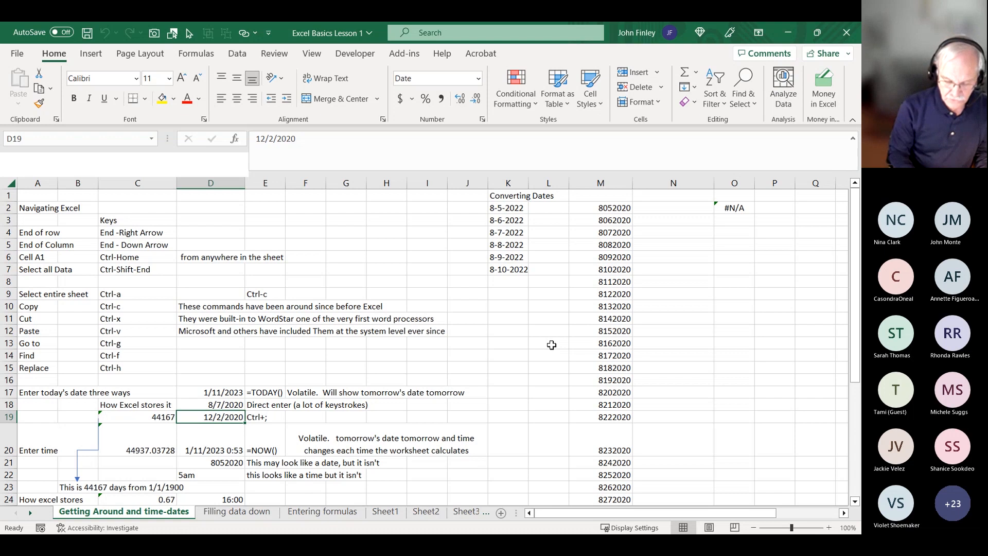
key("ctrl+semicolon")
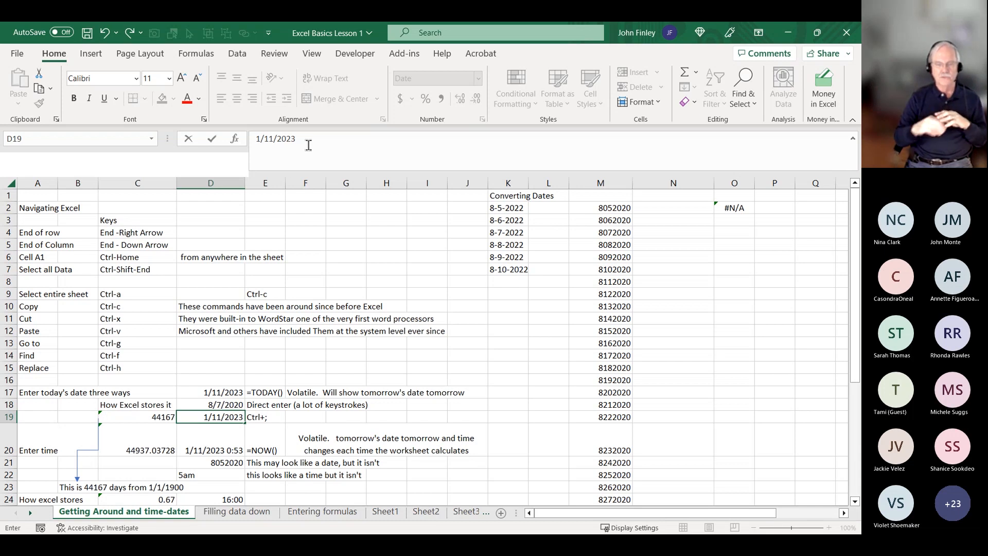
key("Left")
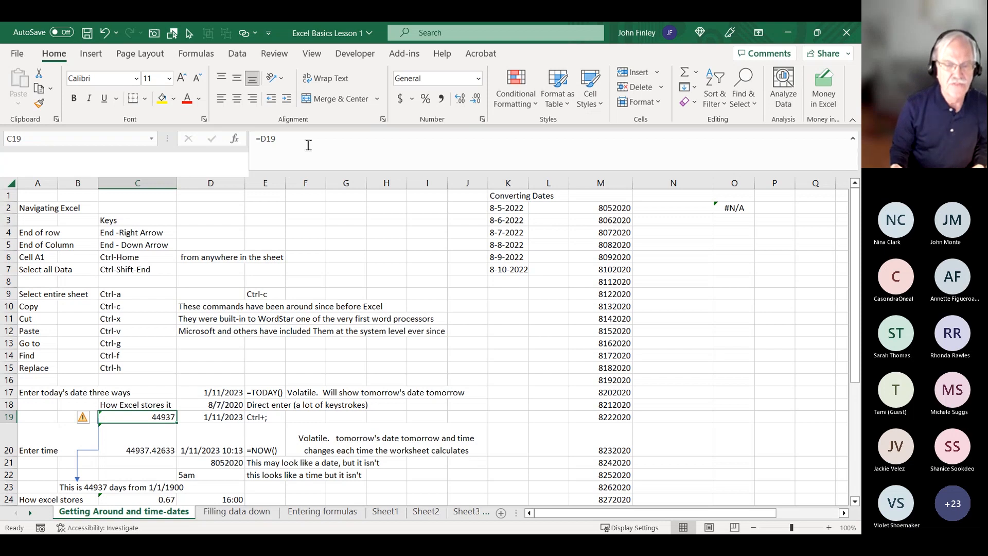
Step: Calculate the days between the dates in D19 and D18 in cell F19 with the formula =D19-D18
key("Right")
key("Right")
key("Right")
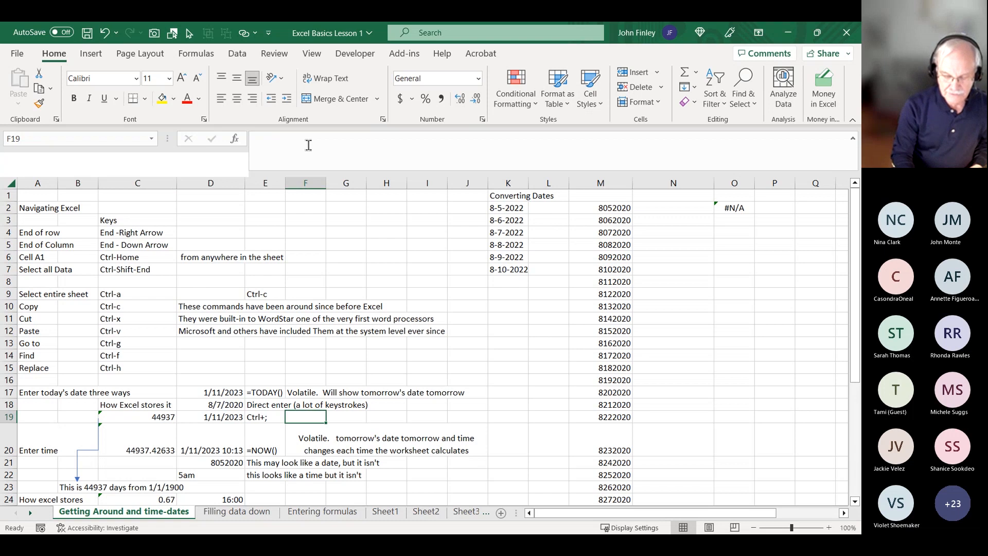
type("=")
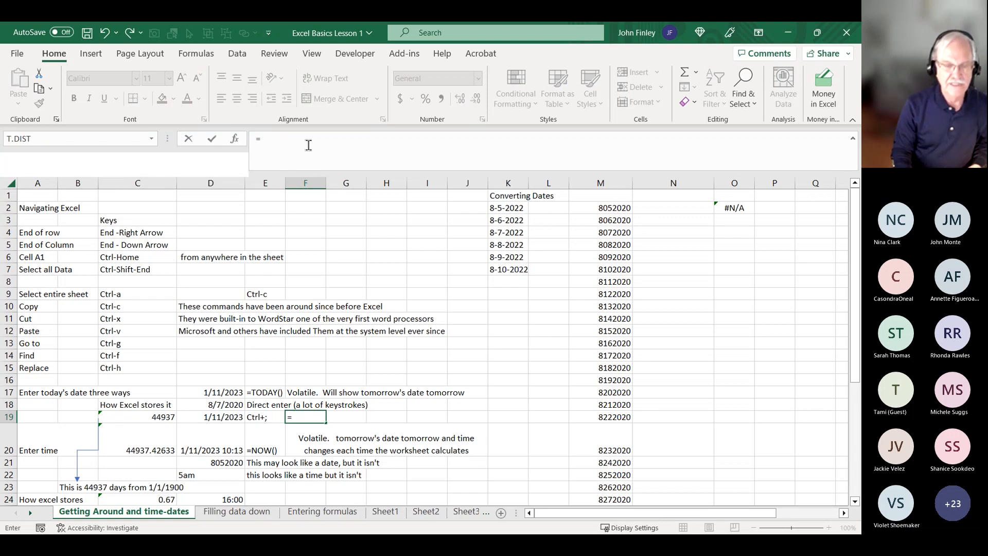
key("Left")
key("Left")
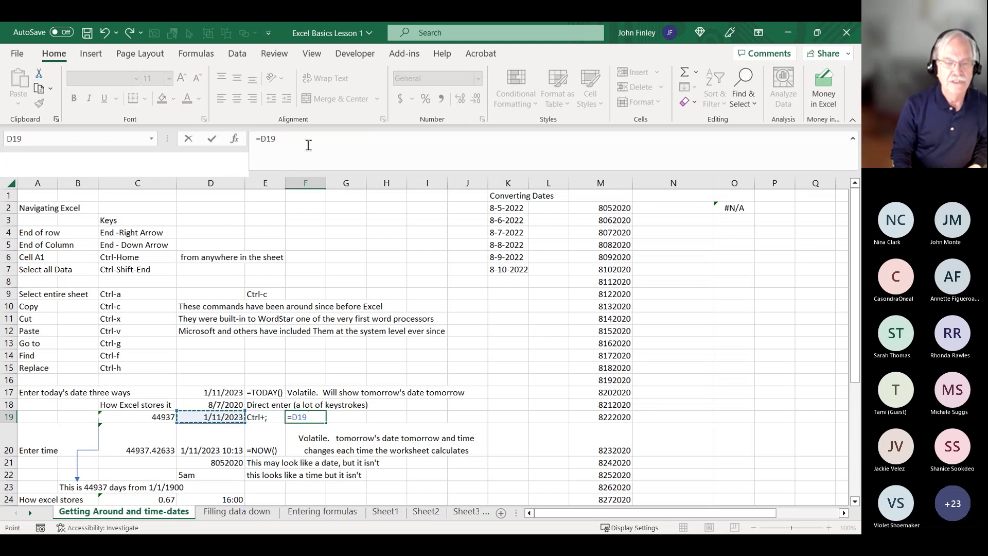
type("-")
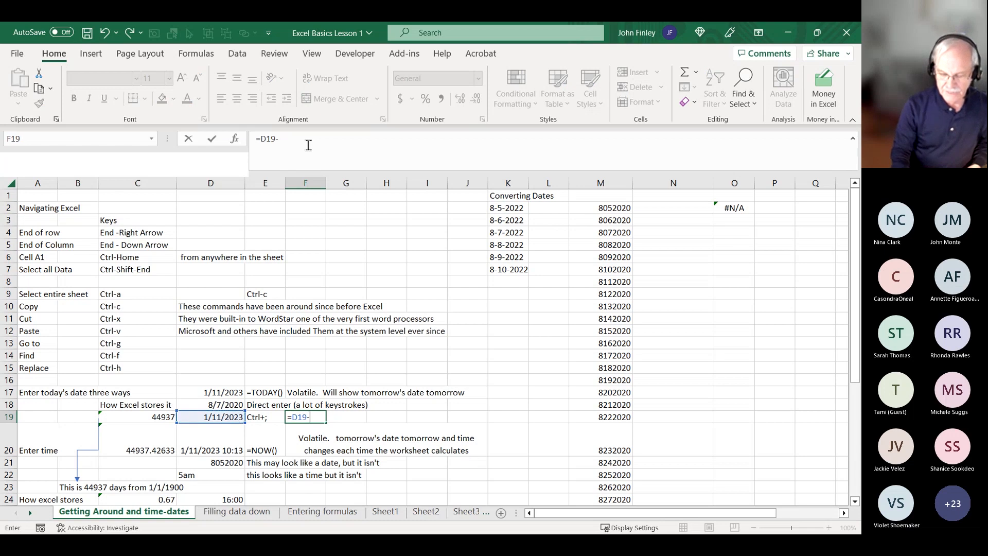
key("Left")
key("Left")
key("Up")
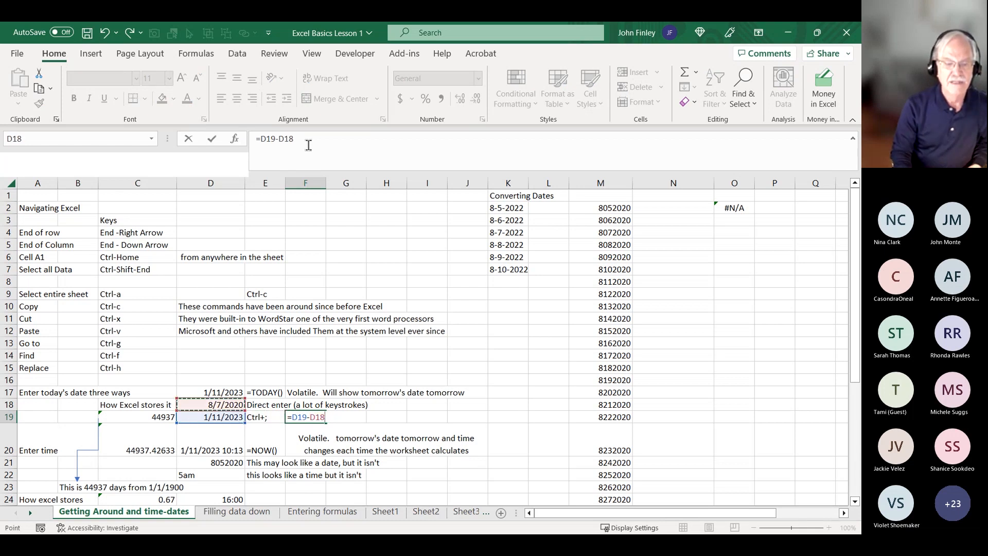
key("Return")
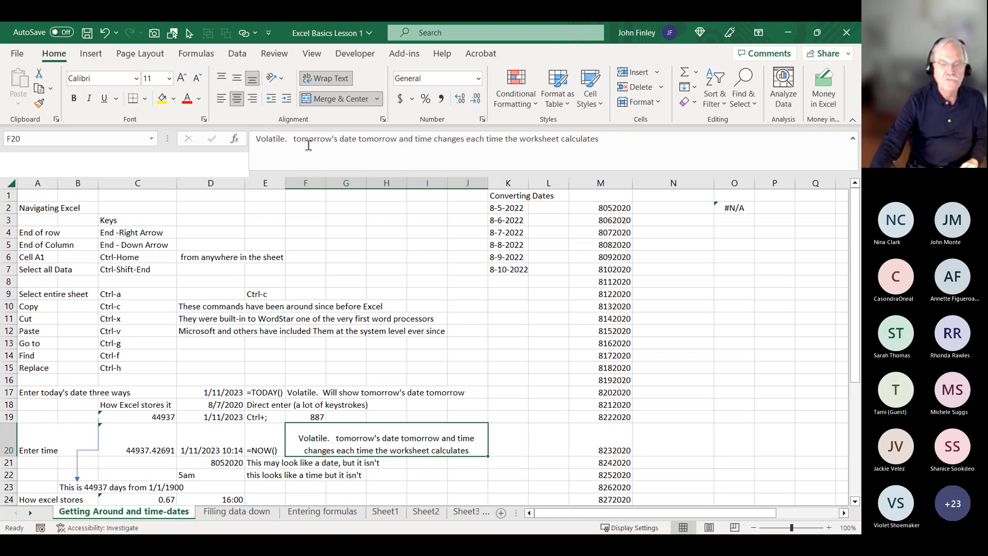
Step: Format the day difference in F19 as Short Date and return it to the General format
left_click(306, 418)
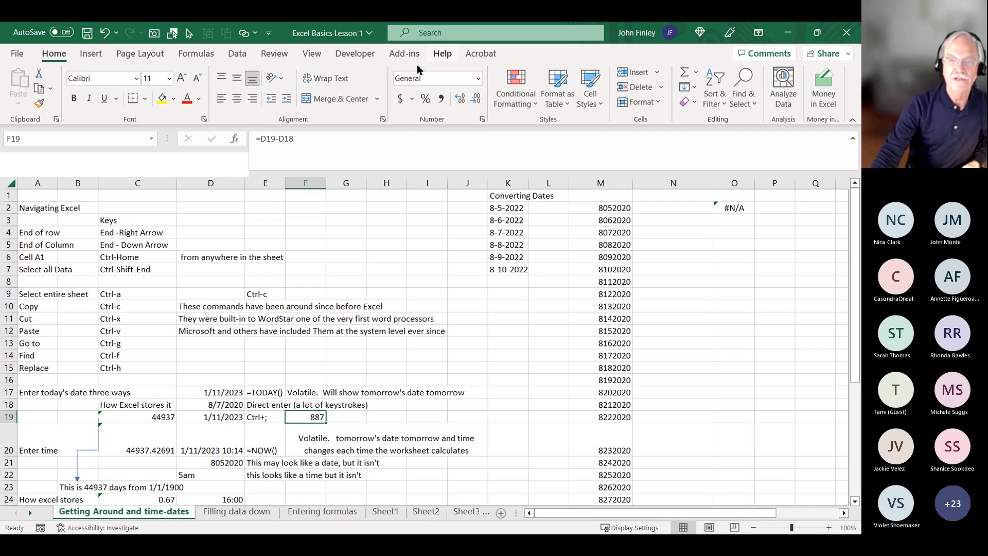
left_click(479, 79)
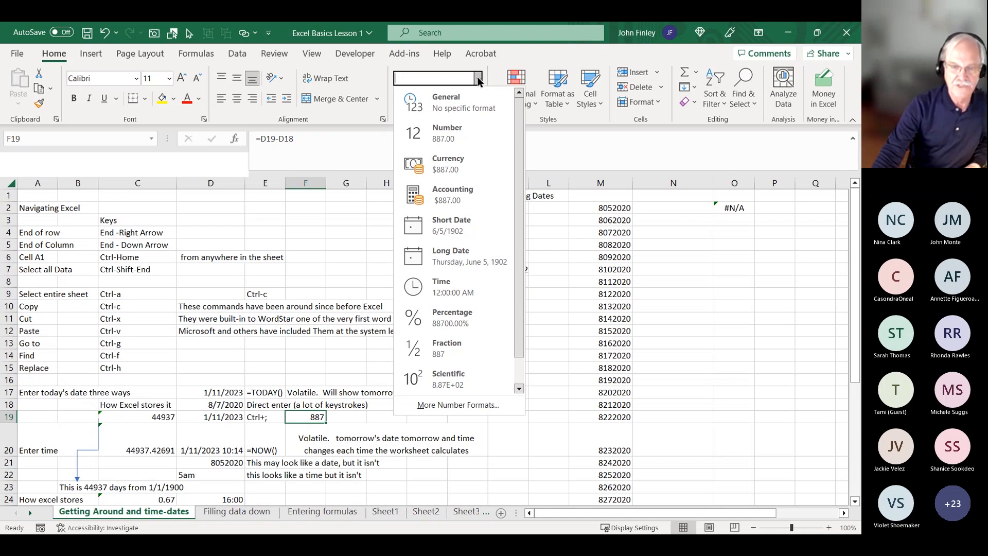
left_click(446, 227)
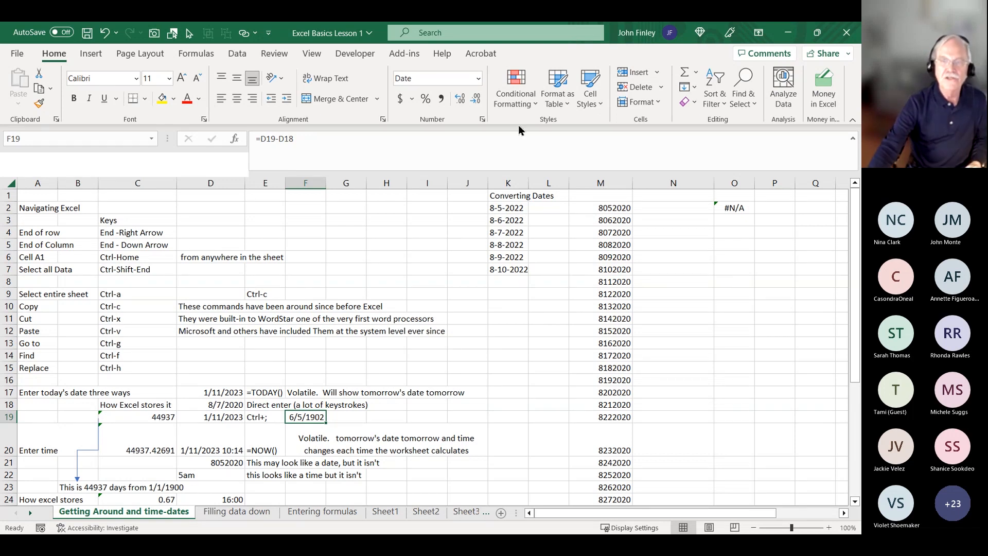
left_click(479, 81)
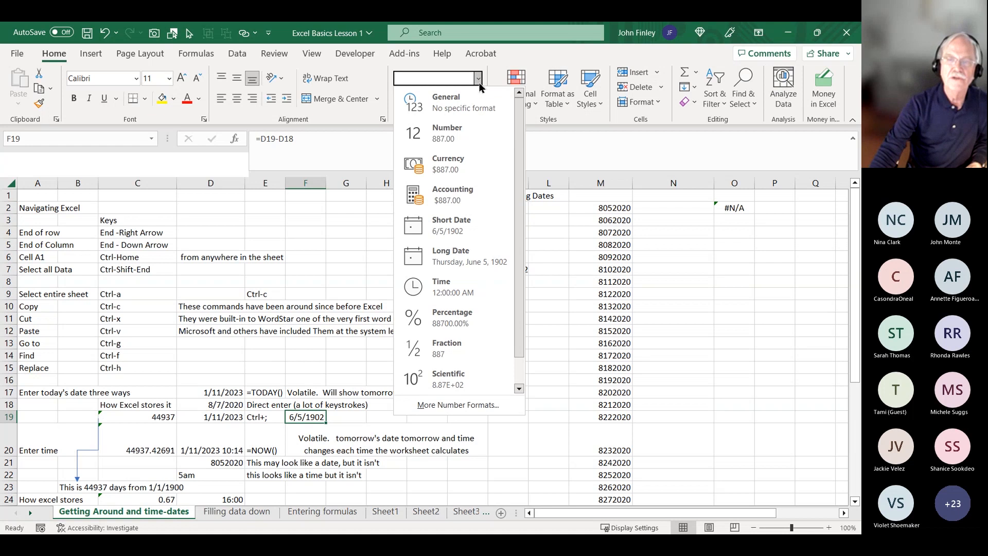
left_click(460, 105)
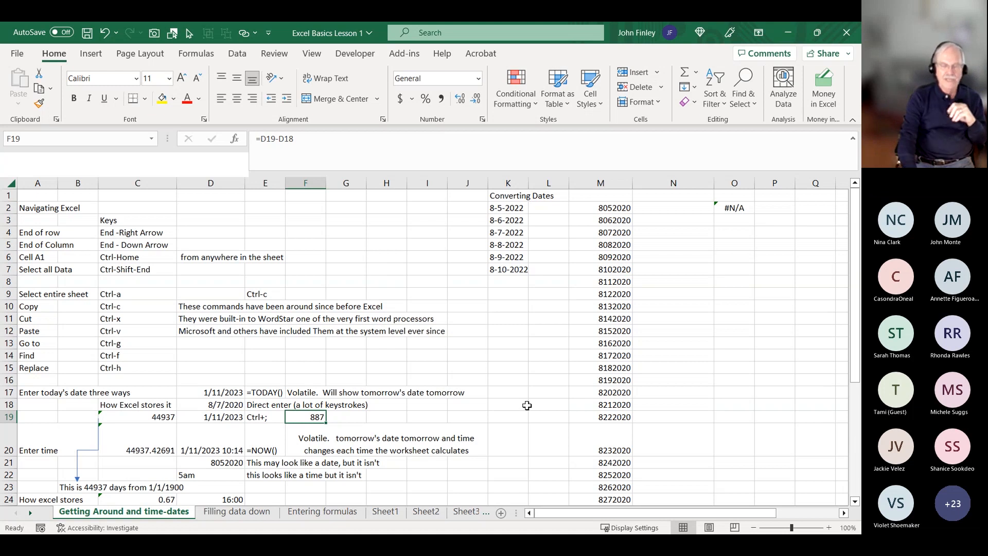
Step: Recalculate the worksheet to refresh the NOW() formula in D20 and check its stored serial value in C20
key("Left")
key("Left")
key("Left")
key("Down")
key("Down")
key("Up")
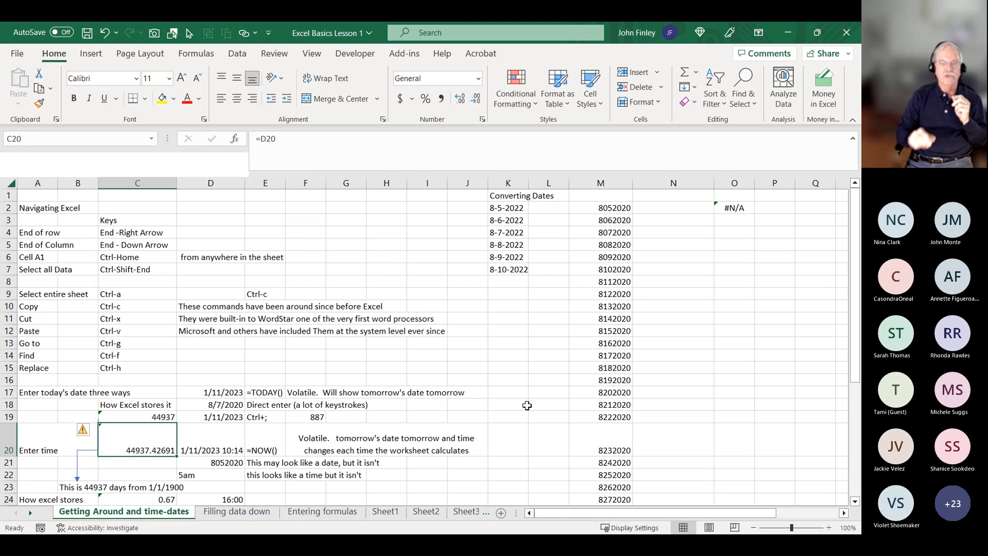
key("Right")
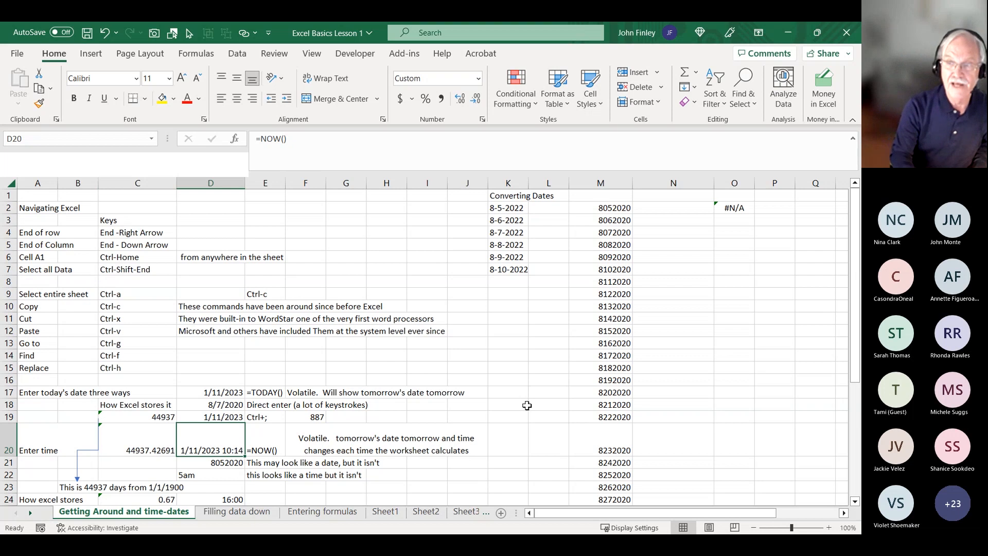
key("F9")
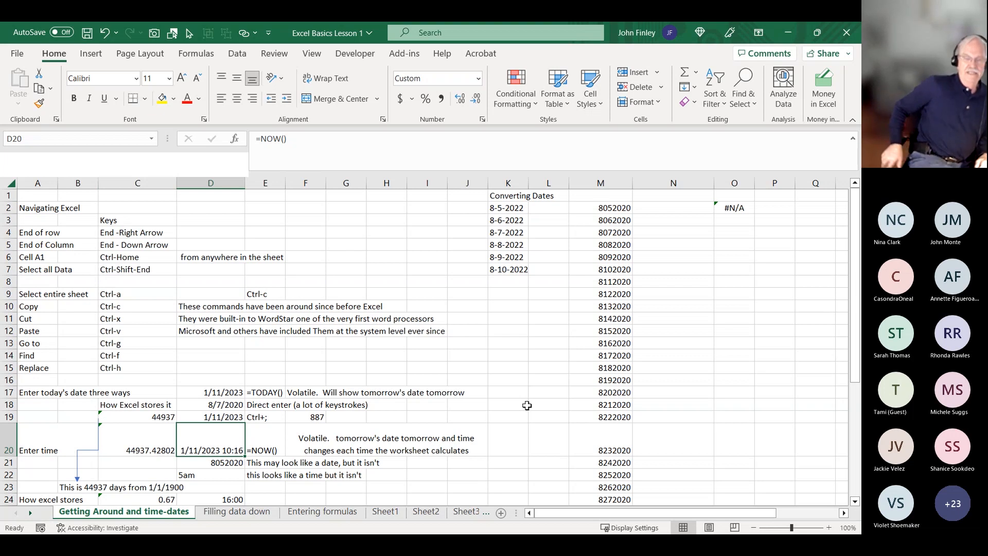
key("Left")
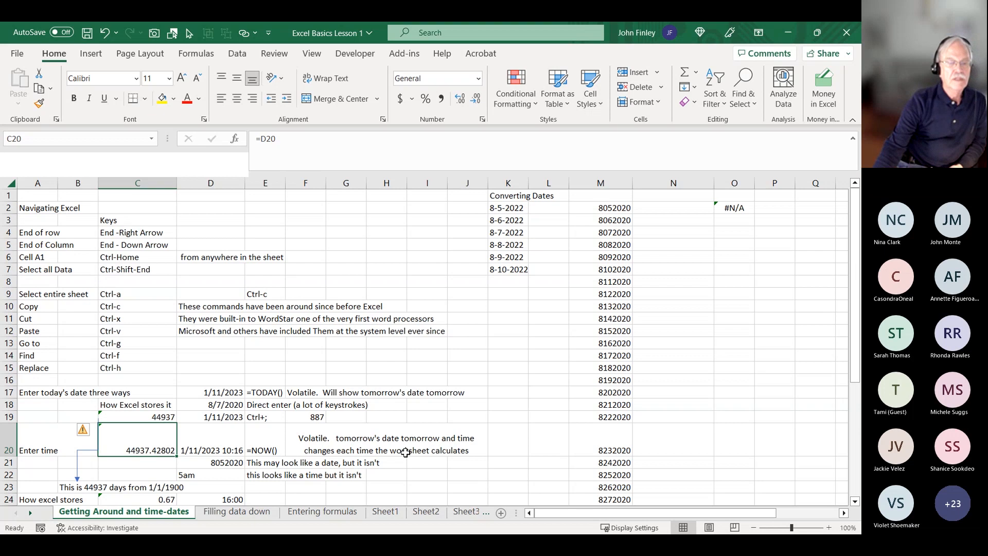
Step: Examine the times in D24 and D25 alongside their stored numeric values in C24 and C25
scroll(153, 429, "down", 2)
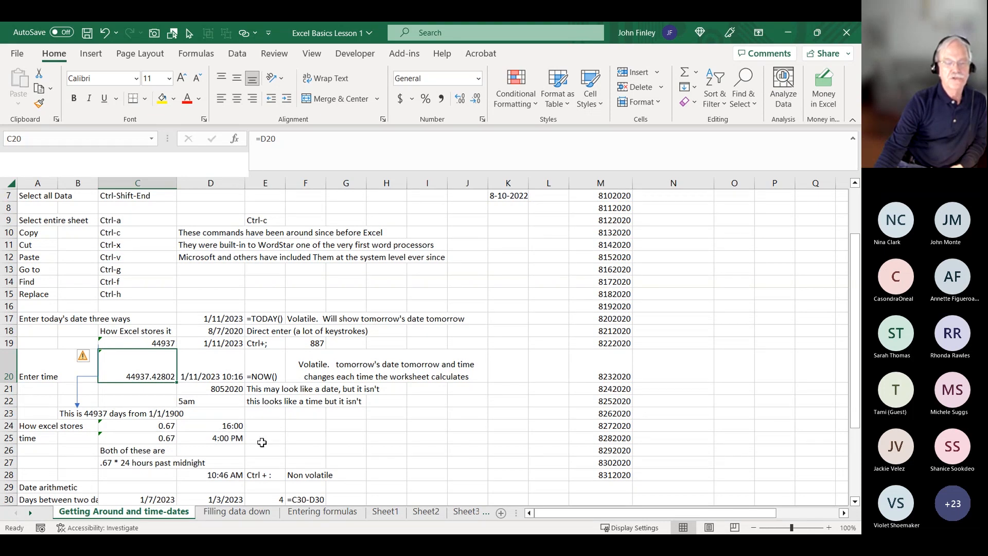
left_click(230, 427)
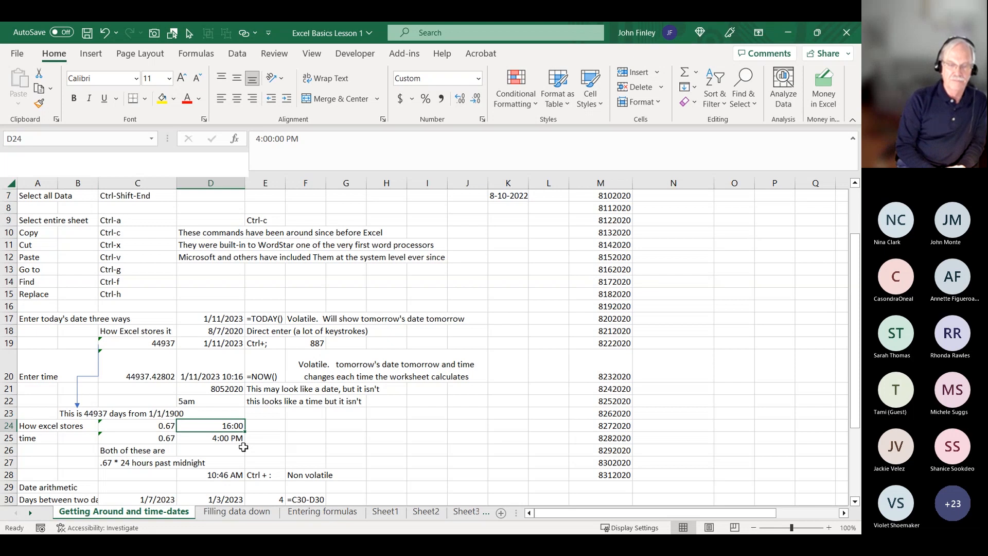
key("Down")
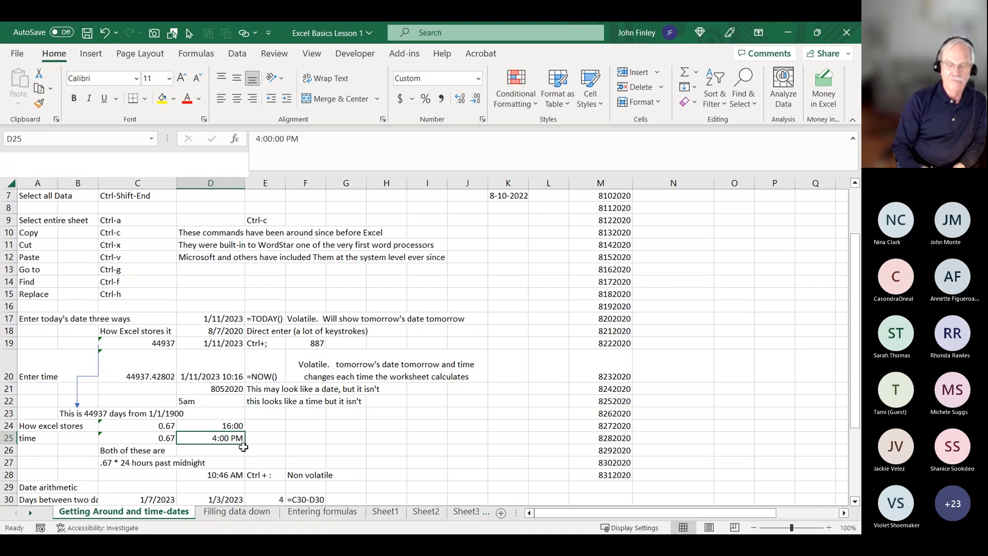
left_click(154, 427)
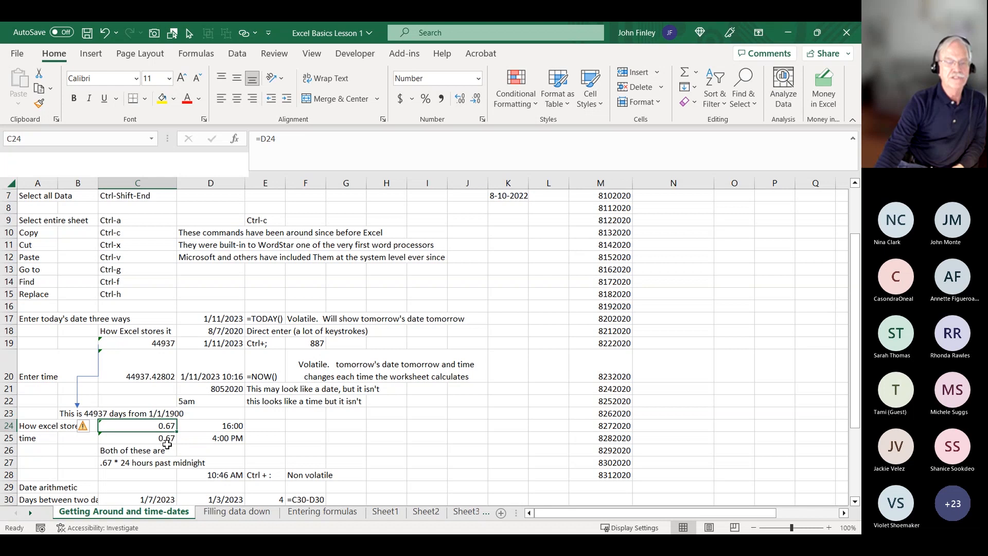
left_click(164, 439)
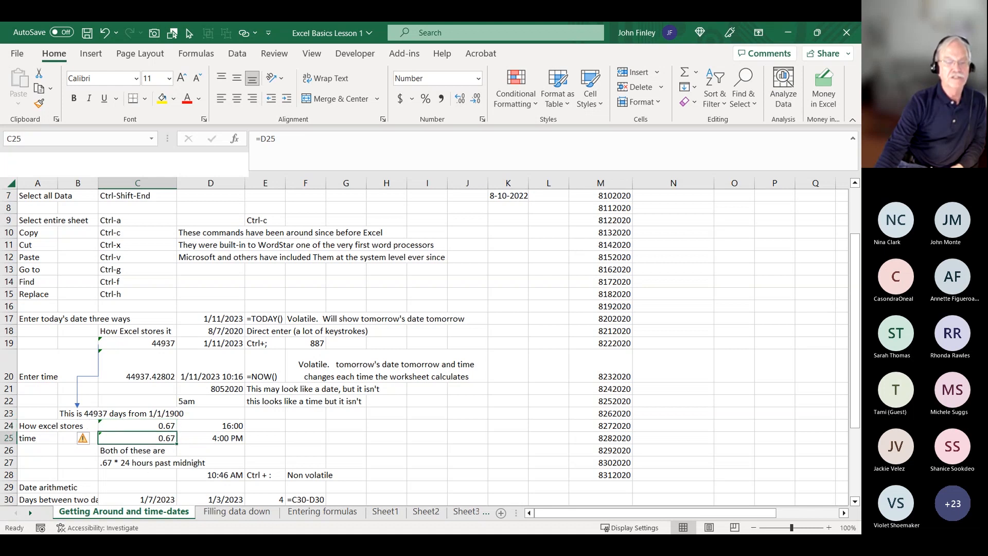
left_click(239, 474)
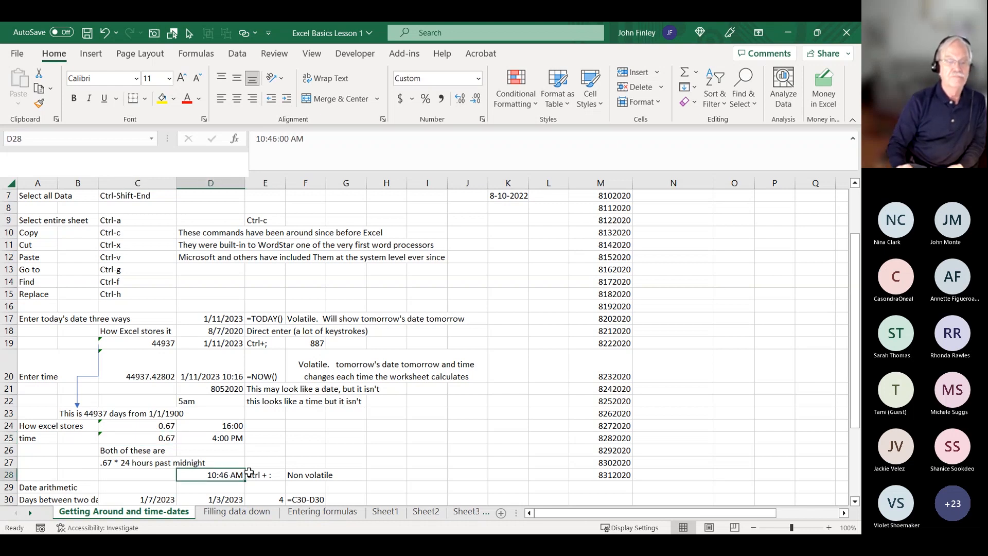
key("Up")
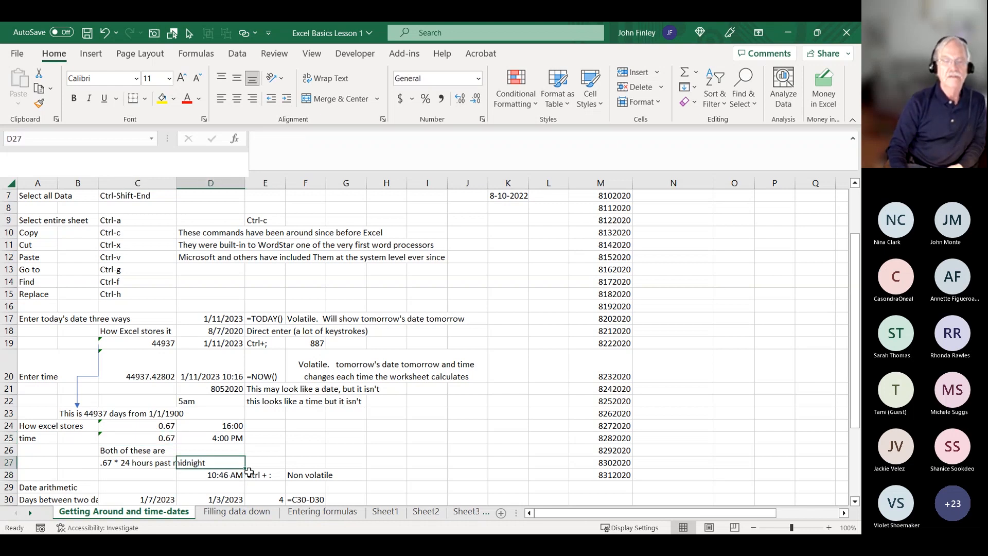
key("Up")
key("Down")
key("Up")
key("Up")
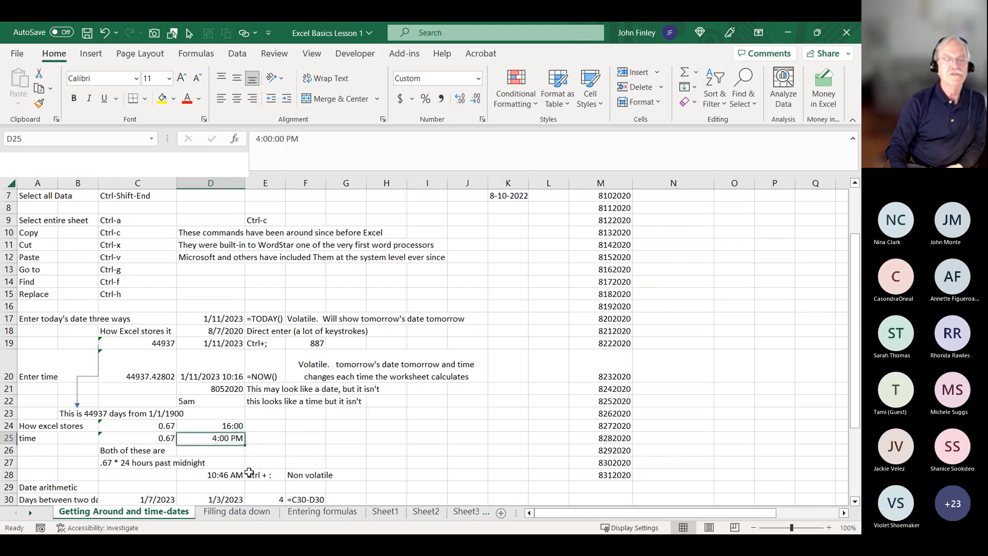
key("Right")
key("Left")
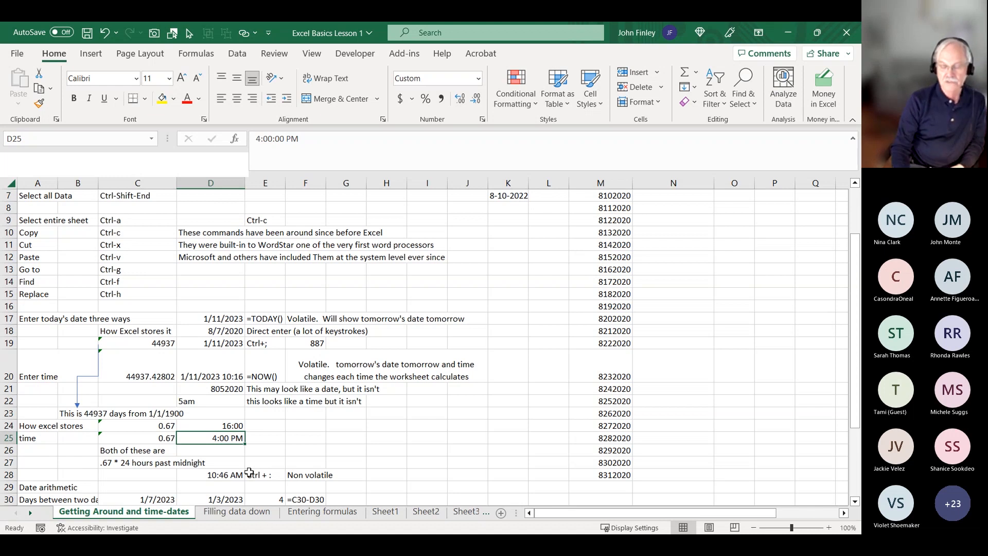
Step: Replace the time in D28 with the current time, 10:18 AM, as a fixed value
key("Down")
key("Down")
key("Down")
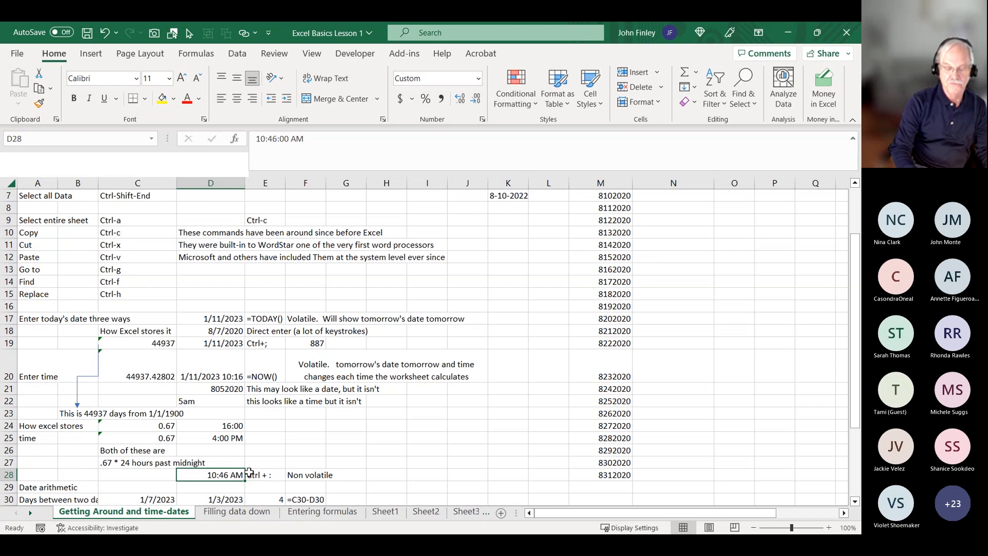
key("ctrl+shift+semicolon")
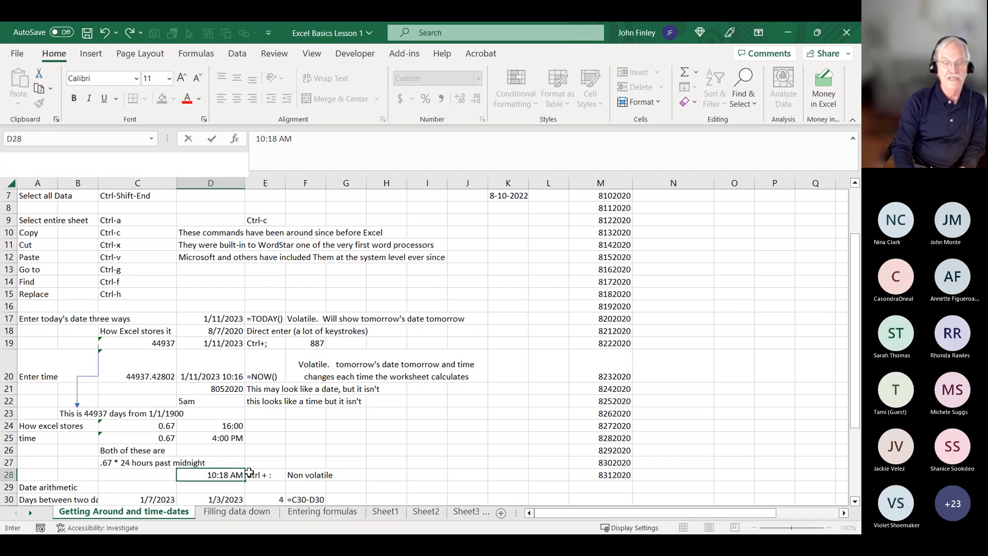
key("Return")
key("Up")
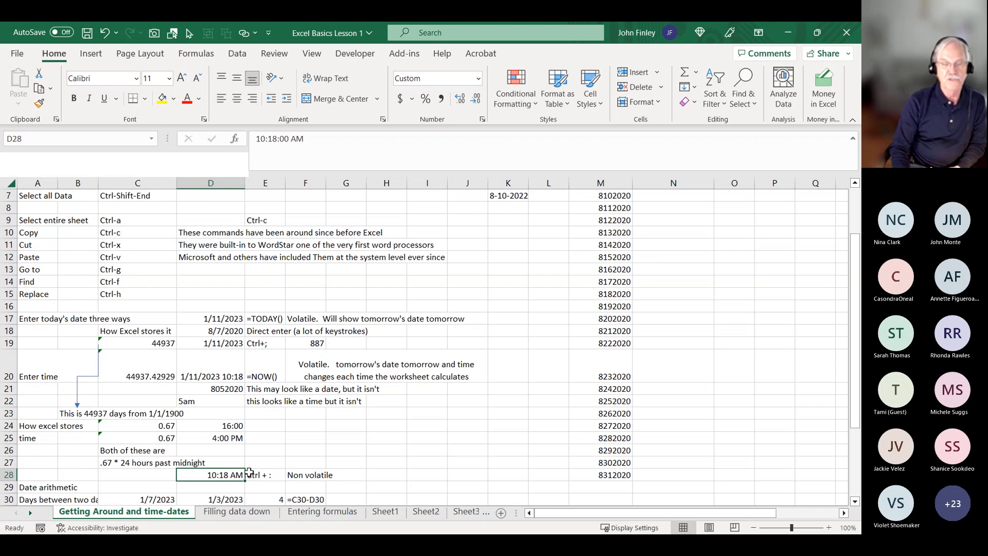
Step: Review the volatile NOW() formula in D20 and the date in D30 of the date arithmetic section
key("Up")
key("Up")
key("Up")
key("Up")
key("Up")
key("Up")
key("Up")
key("Up")
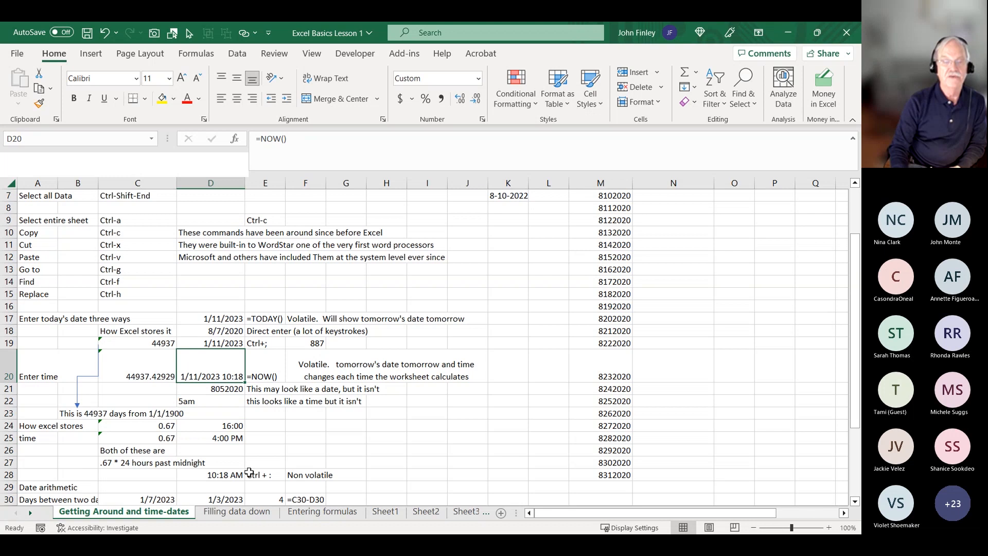
key("Down")
key("Down")
key("Down")
key("Down")
key("Down")
key("Down")
key("Down")
key("Down")
key("Down")
key("Down")
key("Down")
key("Down")
key("Down")
key("Down")
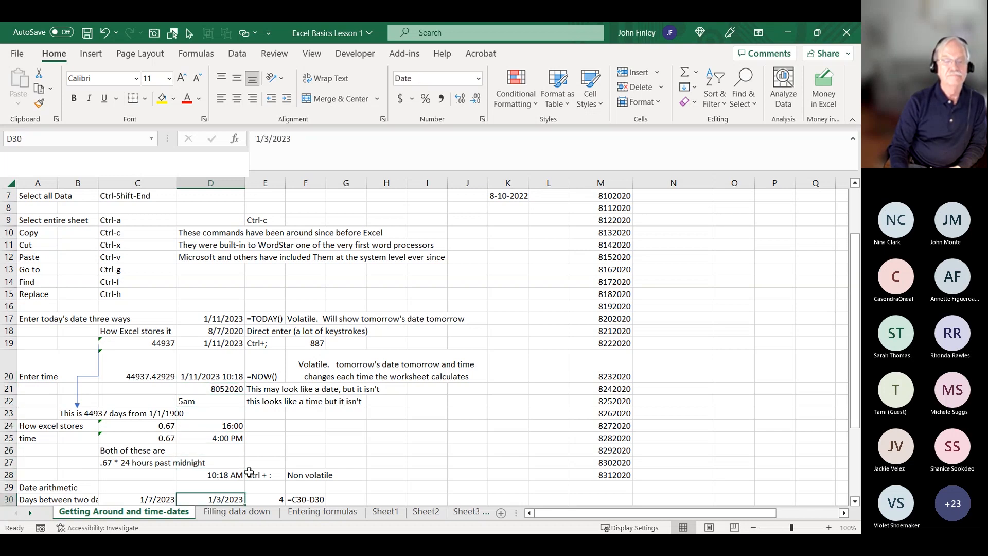
Step: Examine the date subtraction in row 30, including the dates in C30 and D30 and the formula in E30
scroll(249, 472, "down", 1)
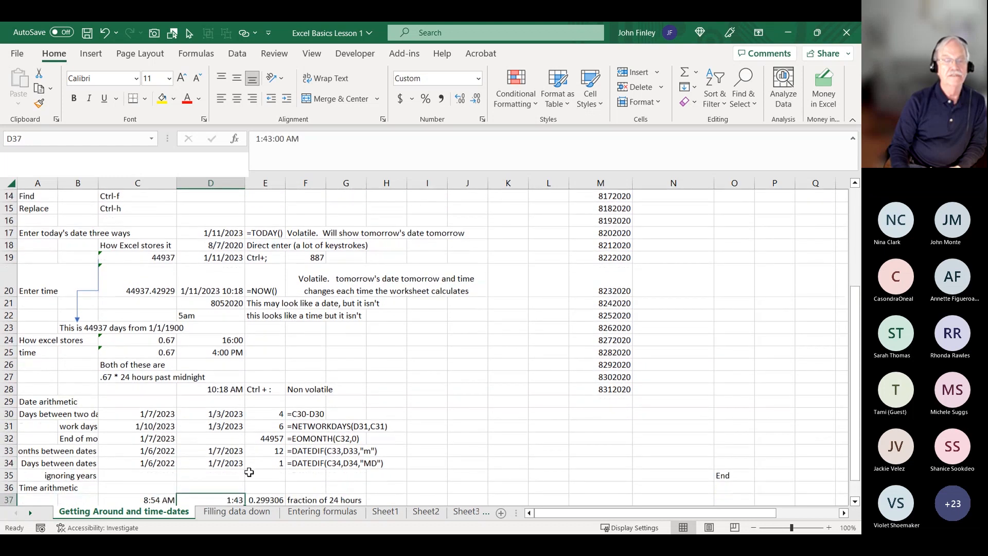
key("Up")
key("Up")
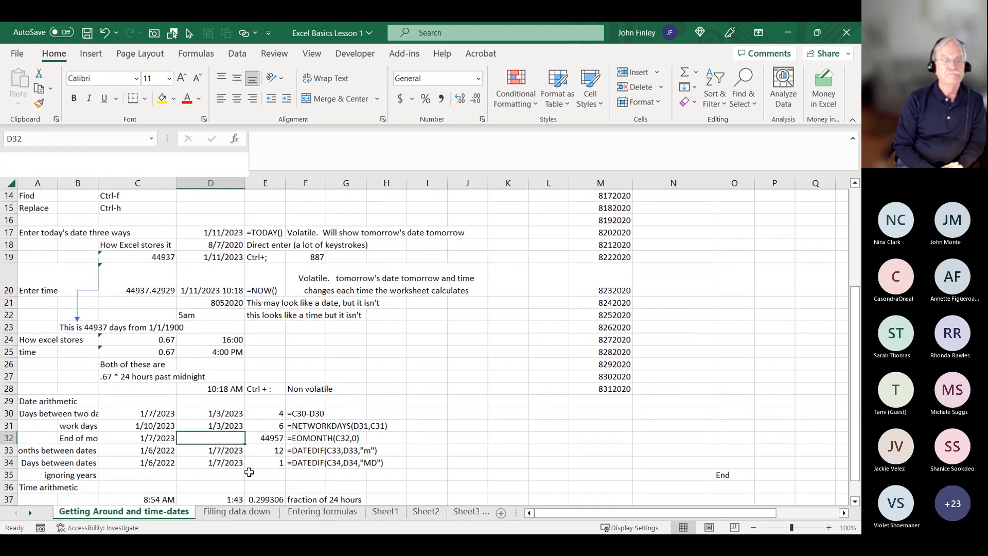
key("Up")
key("Up")
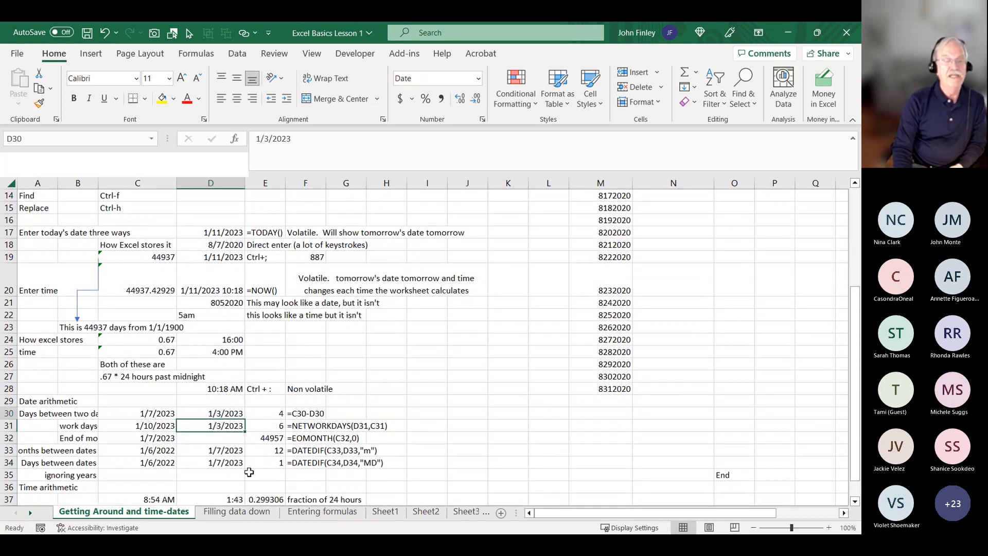
key("Right")
key("Right")
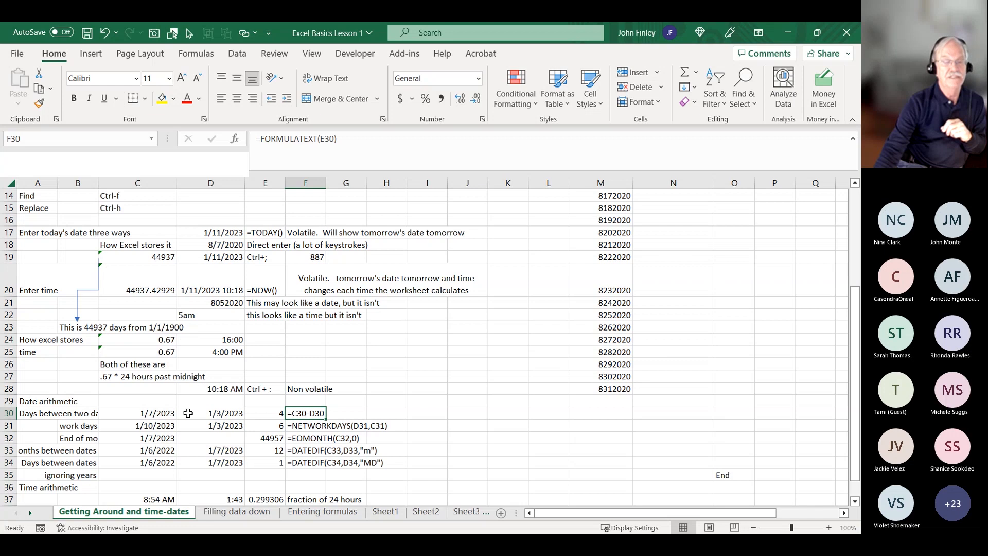
left_click(152, 413)
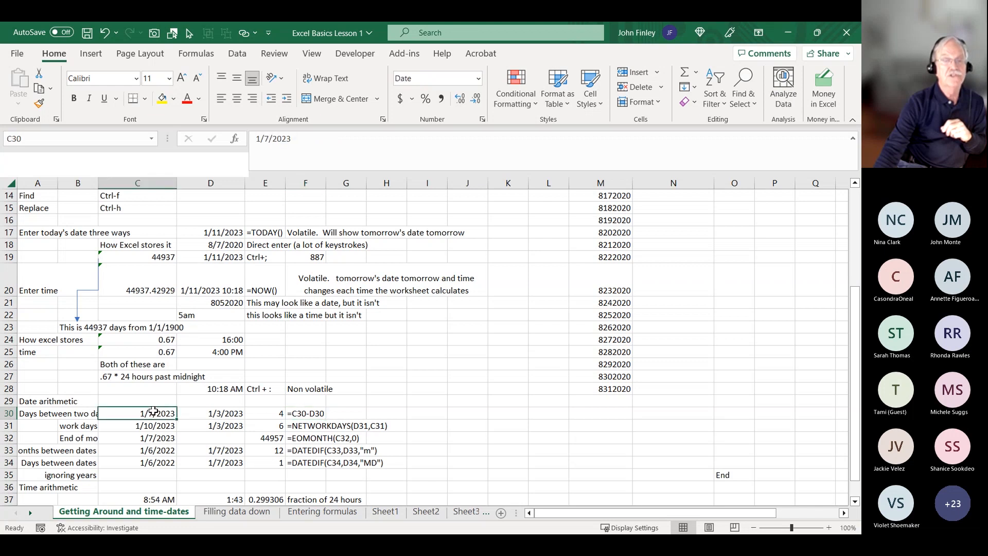
left_click(221, 414)
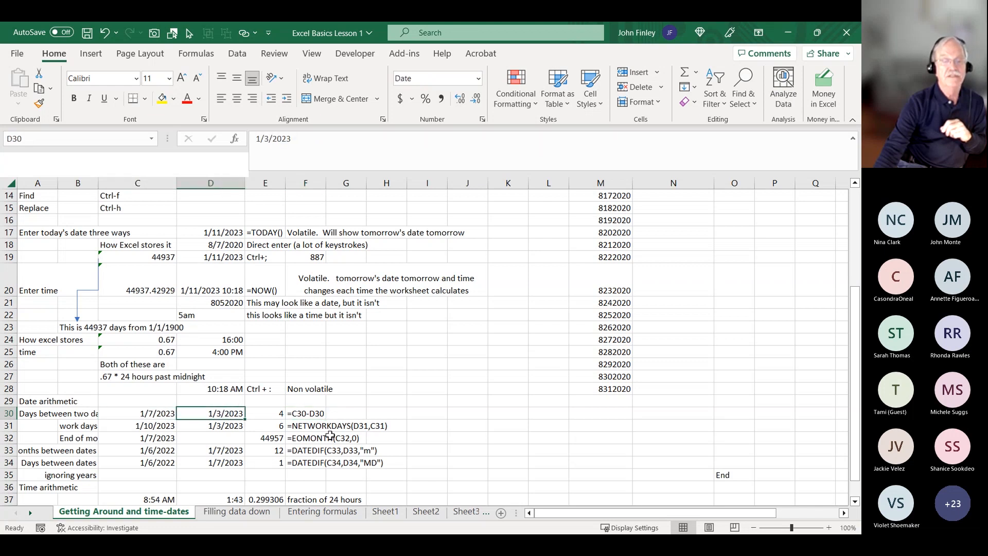
left_click(282, 414)
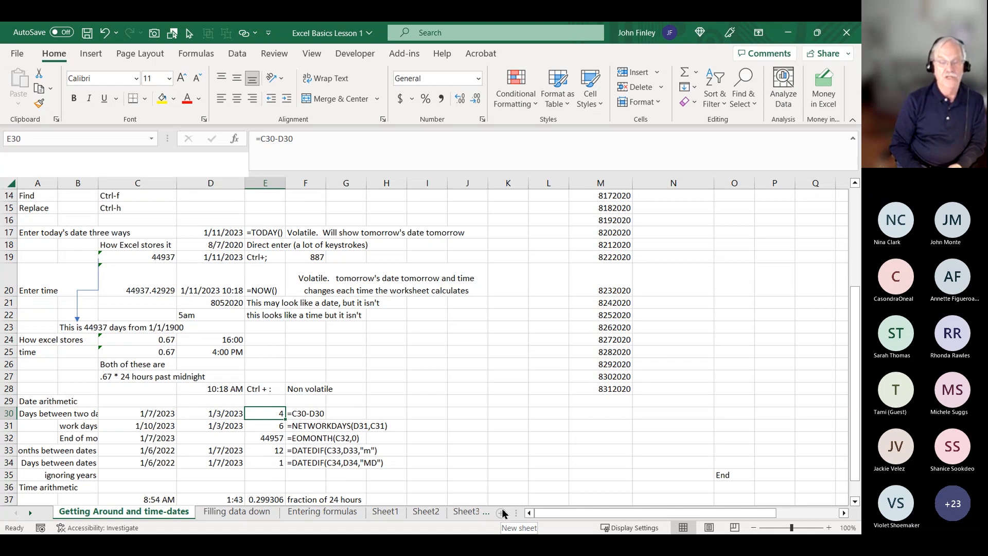
Step: Review the NETWORKDAYS formula in E31 that counts the work days between the dates in D31 and C31
key("Down")
key("Right")
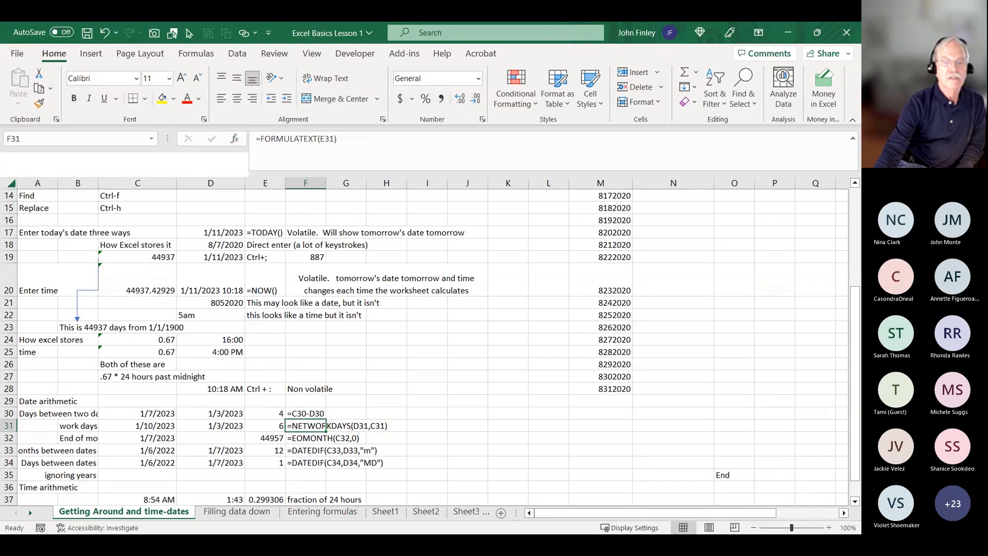
left_click(266, 428)
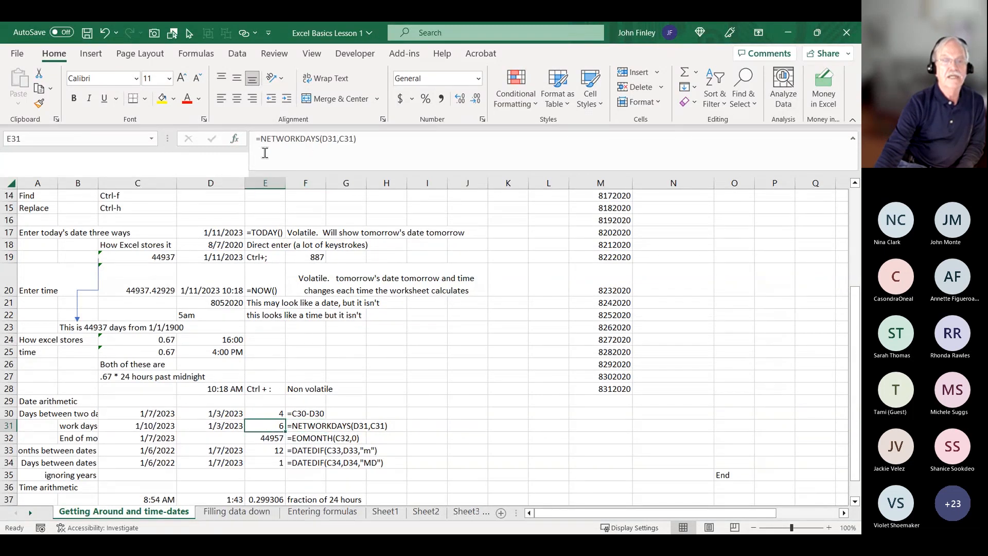
left_click(235, 140)
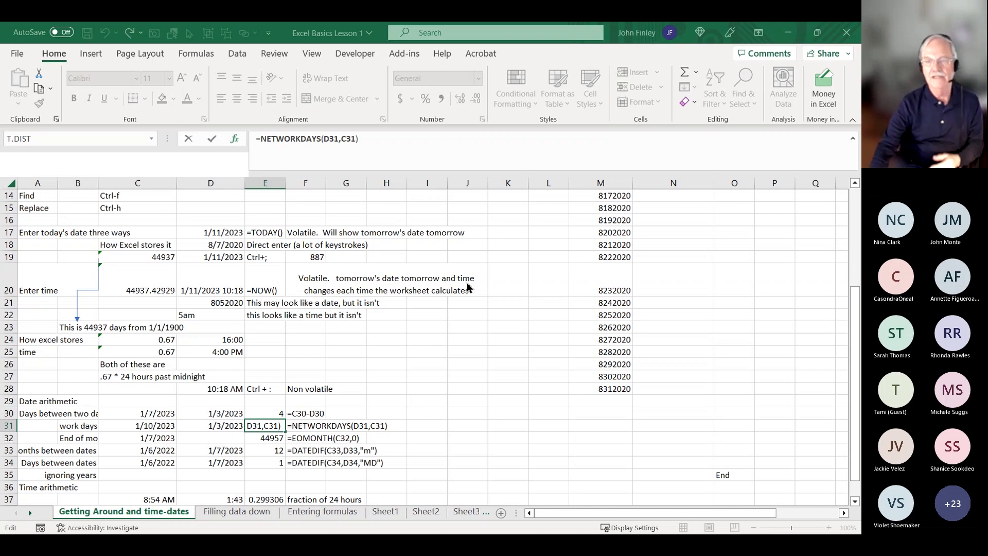
type(",")
left_click(509, 198)
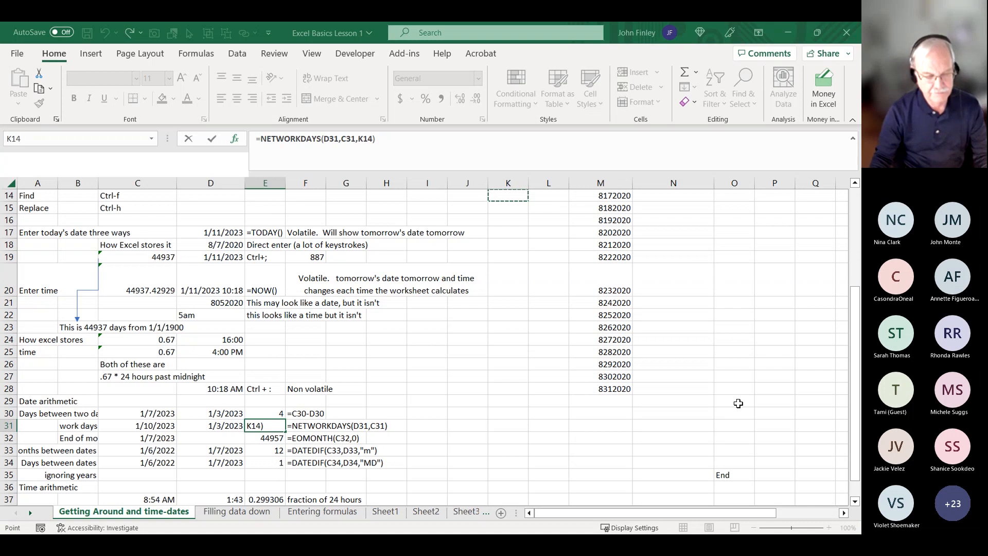
key("Escape")
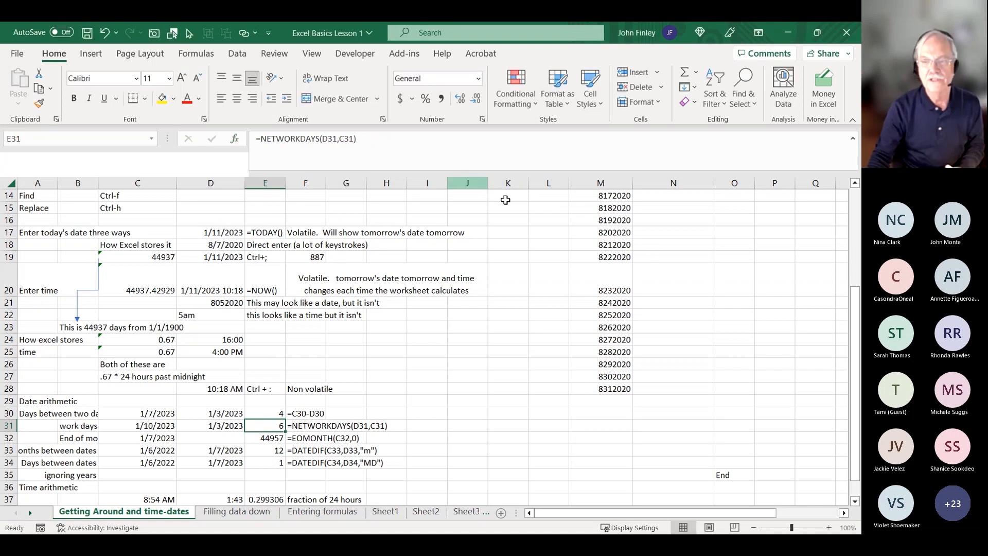
Step: Start a holiday list with the heading Holidays in K14 and the date 12/26/2022 in K15
left_click(514, 197)
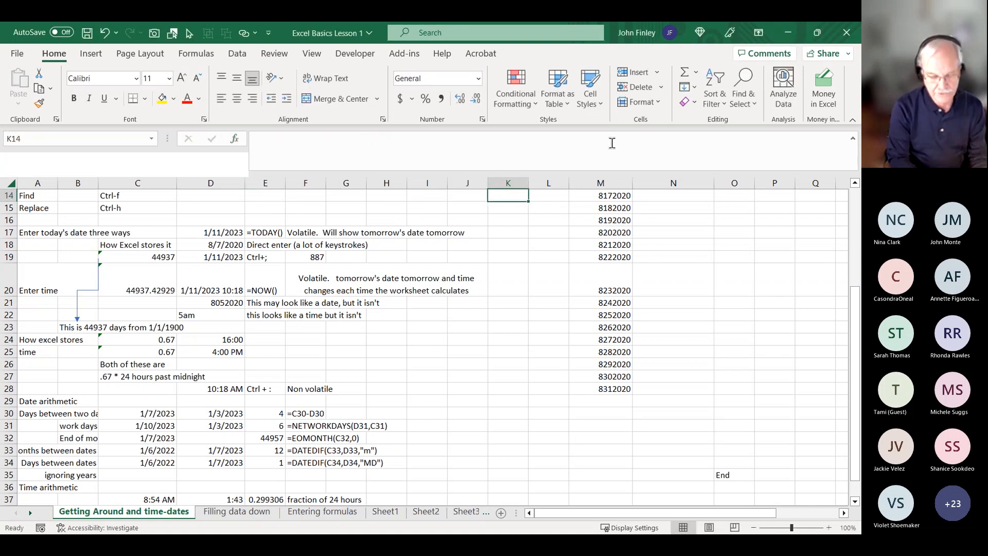
type("Holidays")
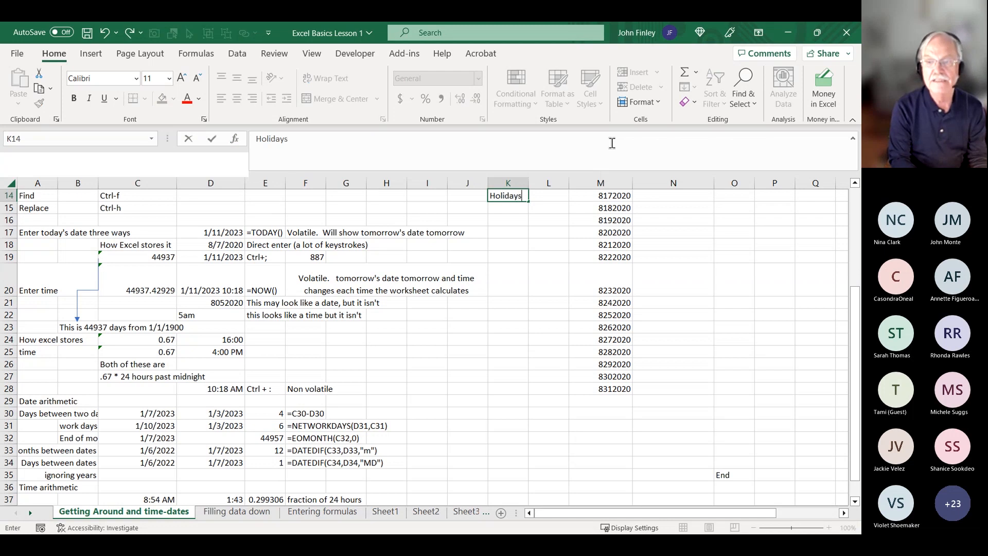
key("Return")
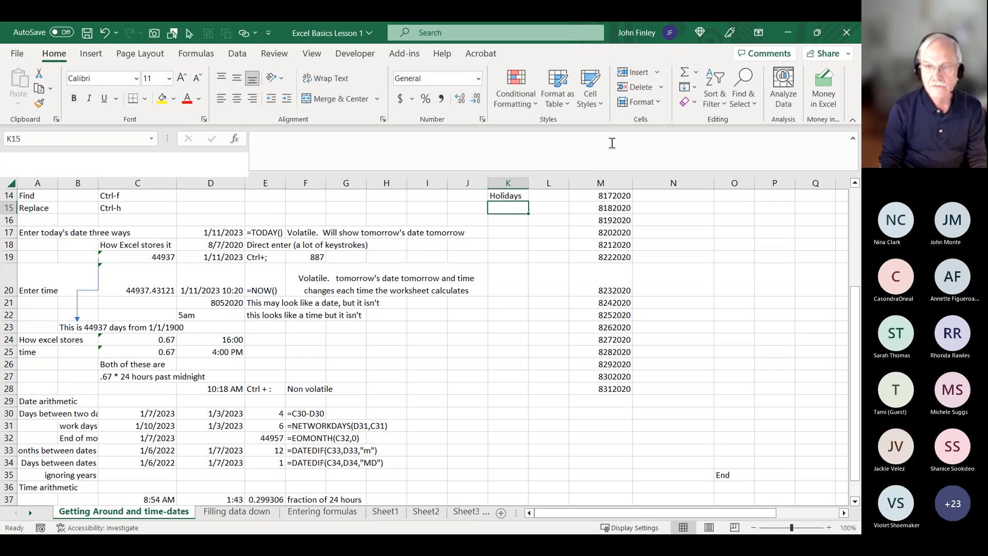
type("12/26/202")
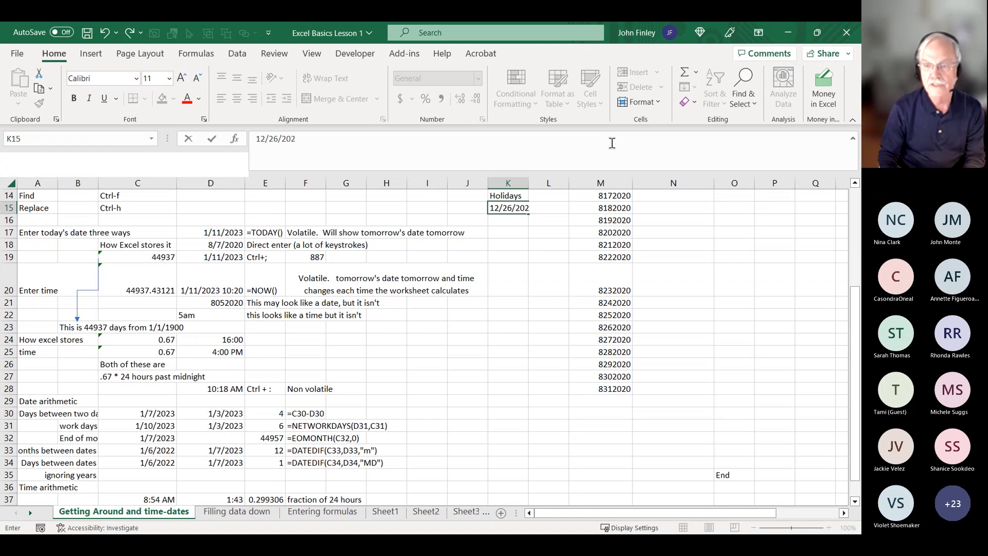
type("2")
key("Return")
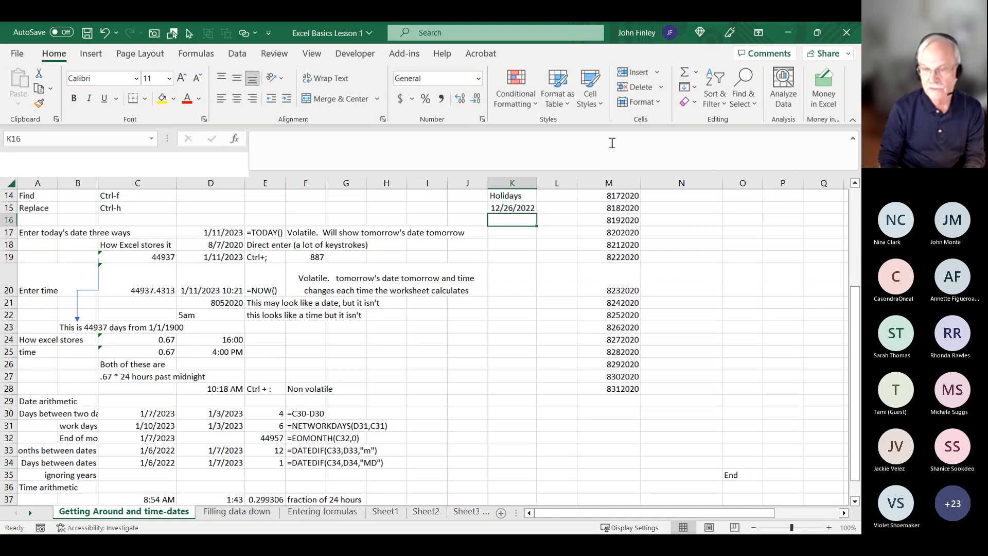
Step: Add the holiday dates 1/2/2023 in K16 and 1/16/2023 in K17
type("01")
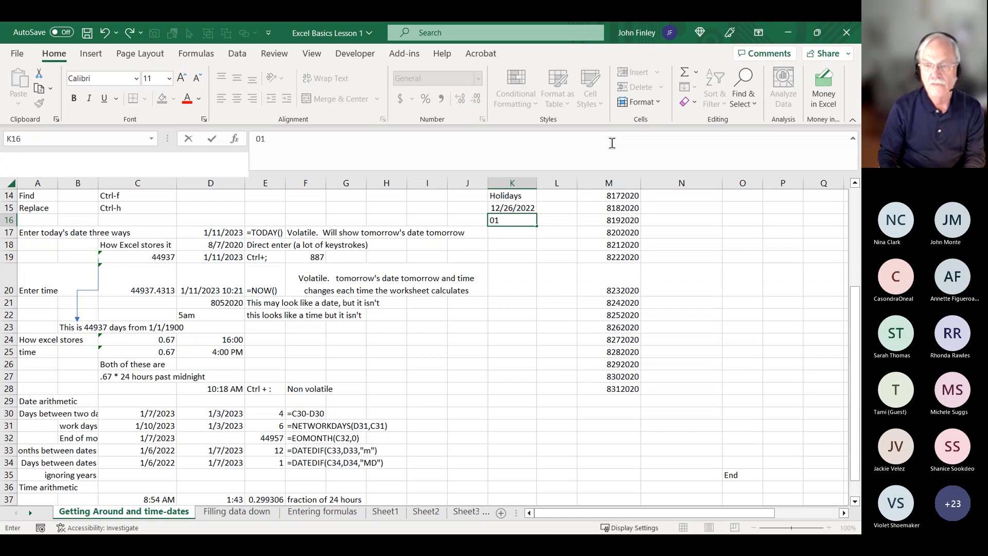
type("/2/2022")
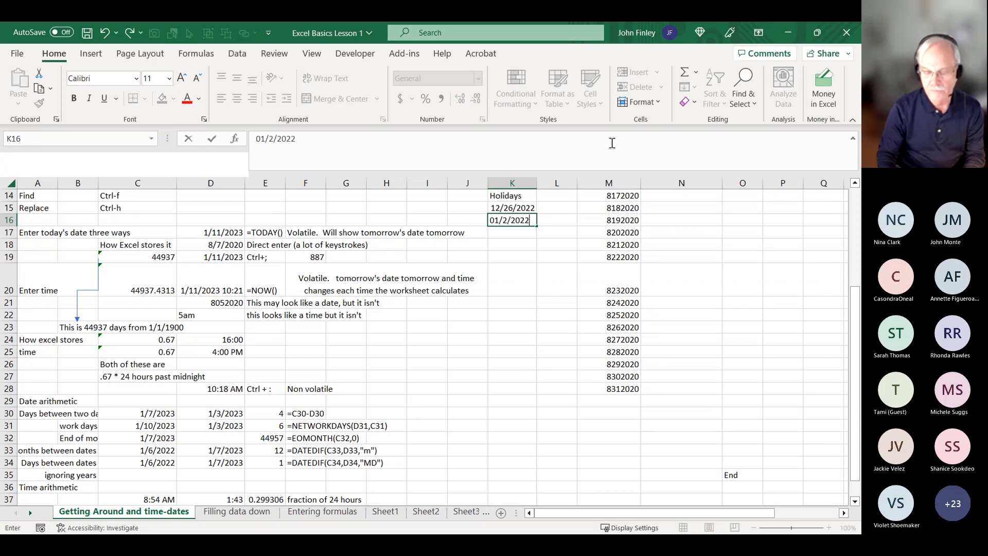
key("BackSpace")
type("3")
key("Return")
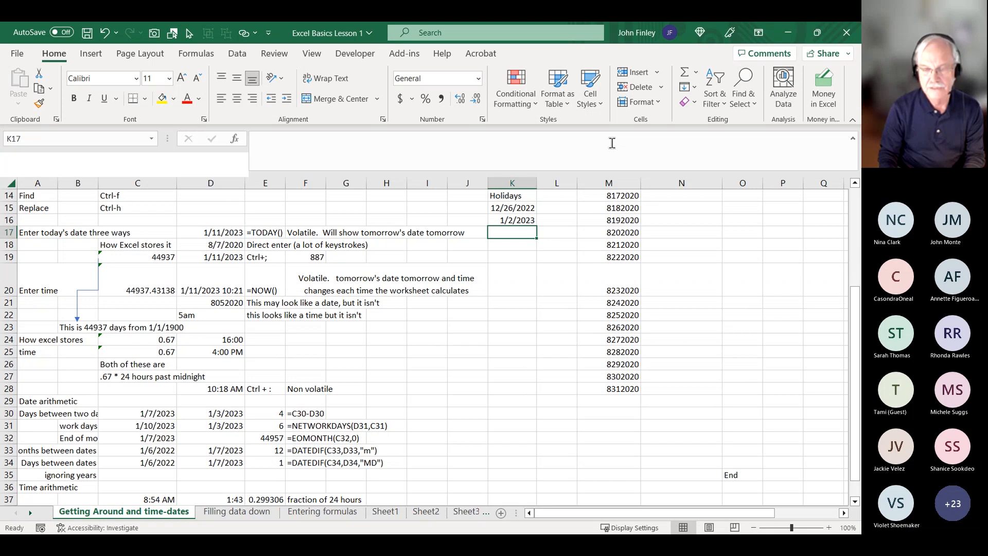
type("1/")
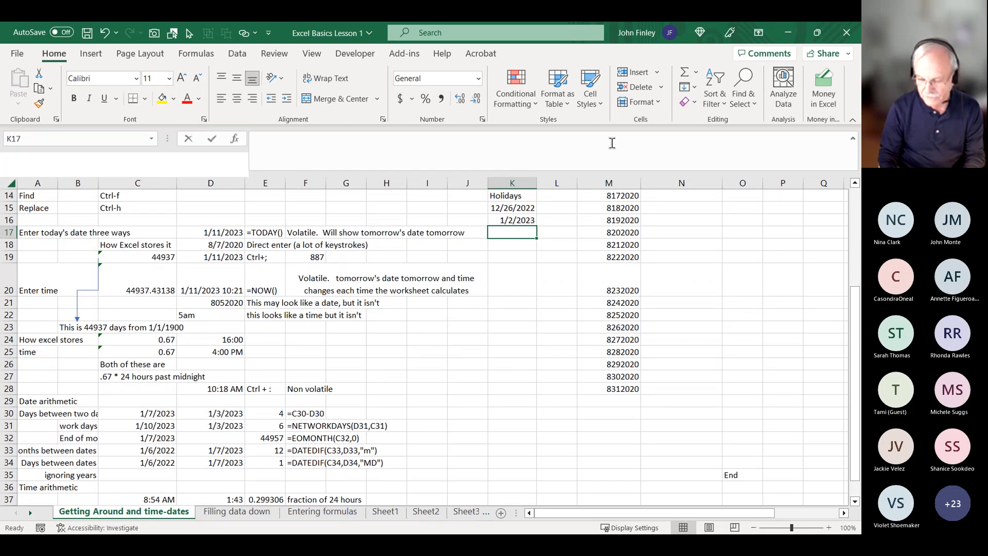
type("16/")
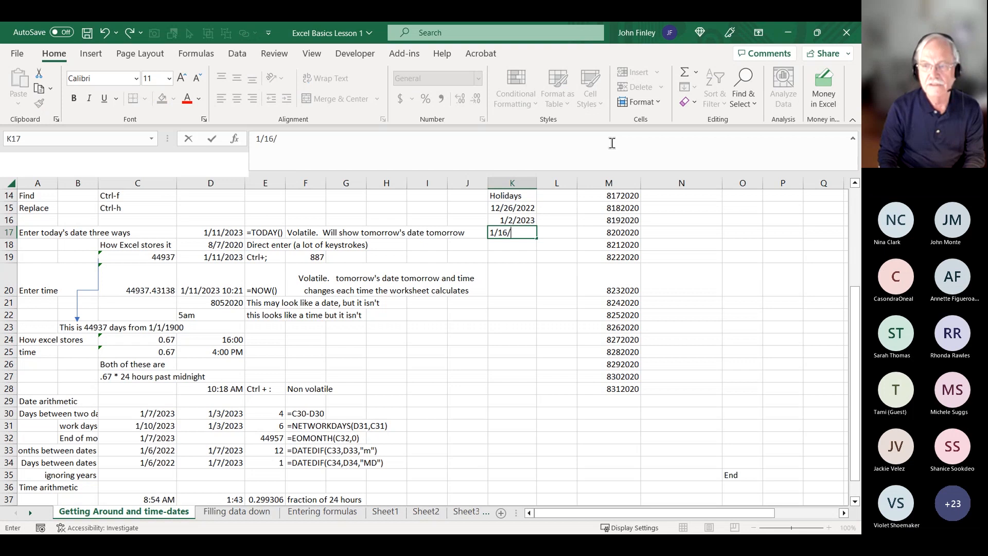
type("20223")
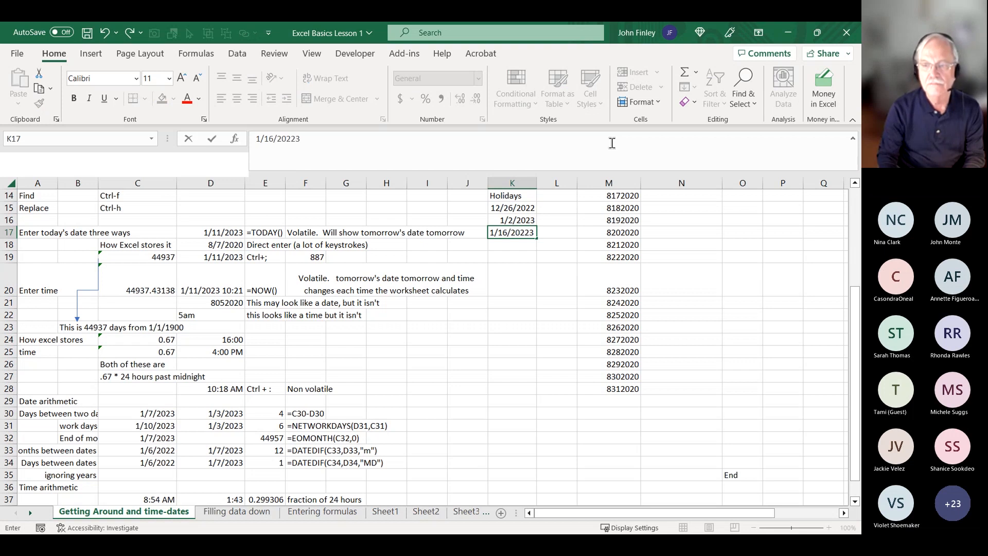
key("BackSpace")
key("BackSpace")
type("3")
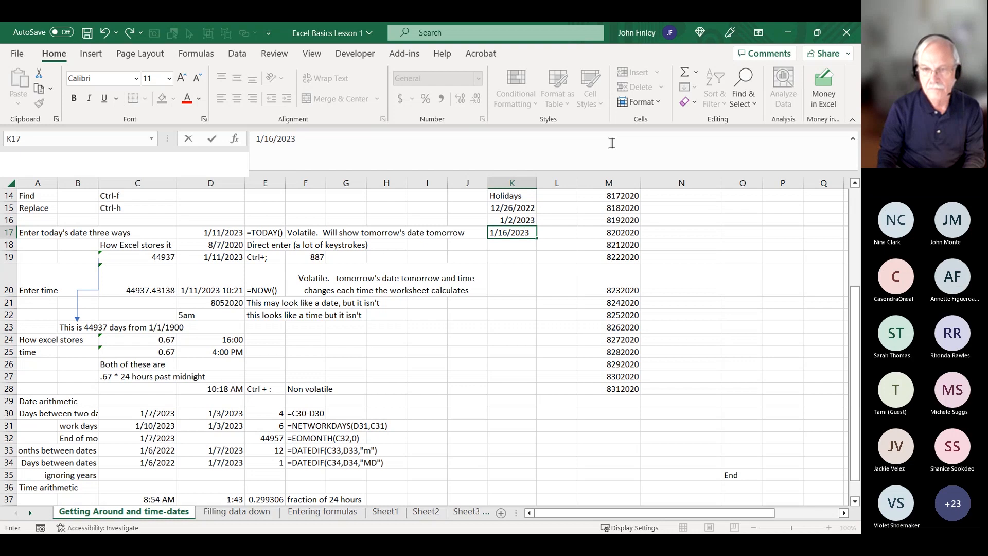
key("Return")
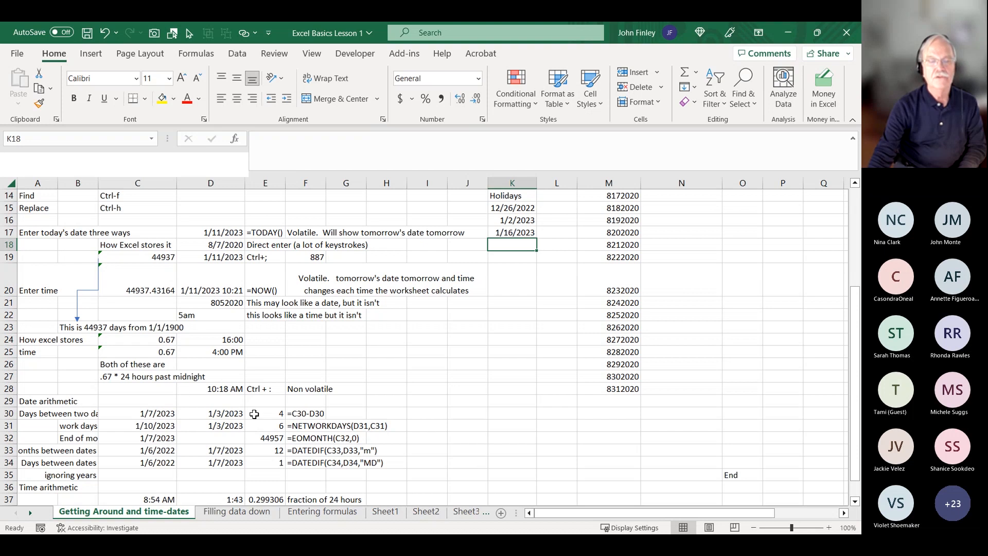
Step: Add the holiday range K15:K17 as the third argument of the NETWORKDAYS formula in E31
left_click(271, 427)
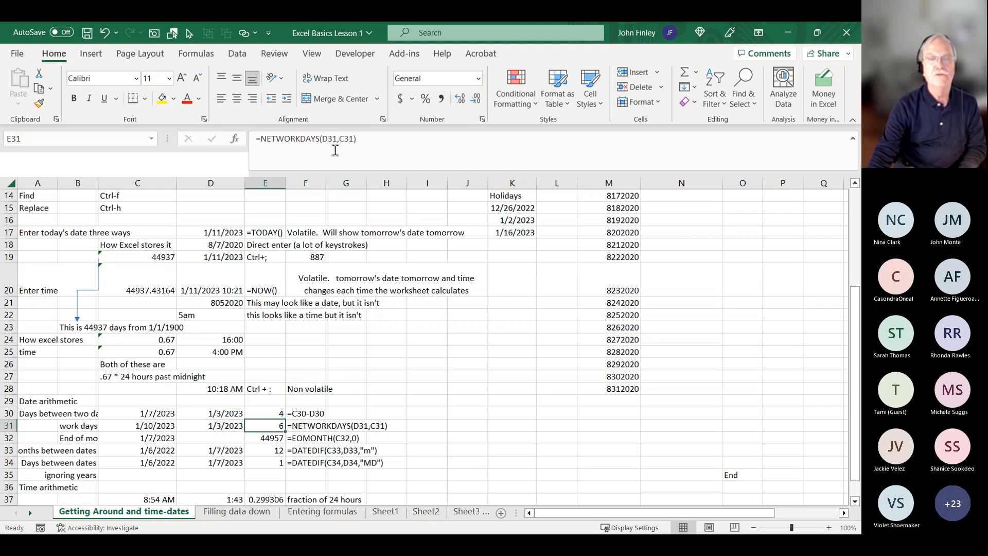
left_click(381, 145)
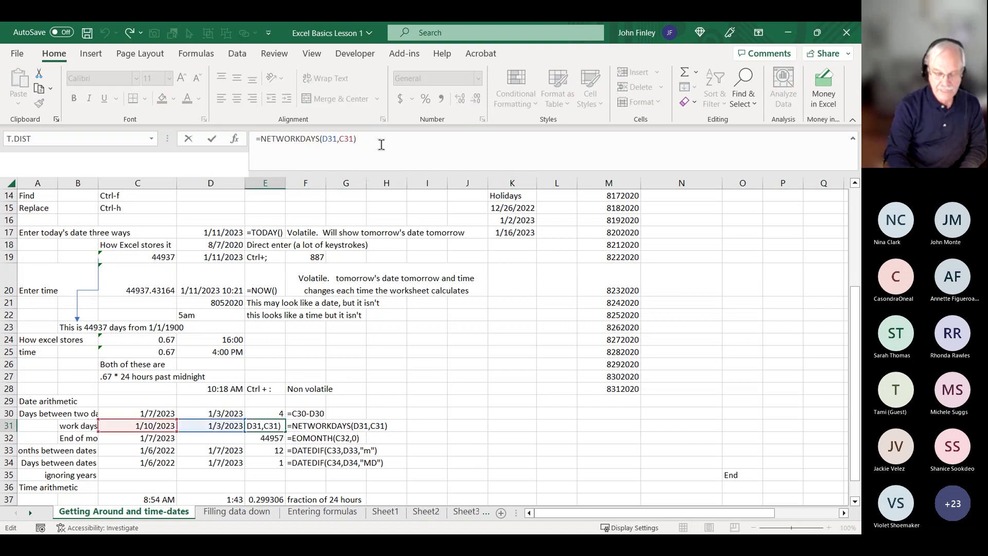
type(",")
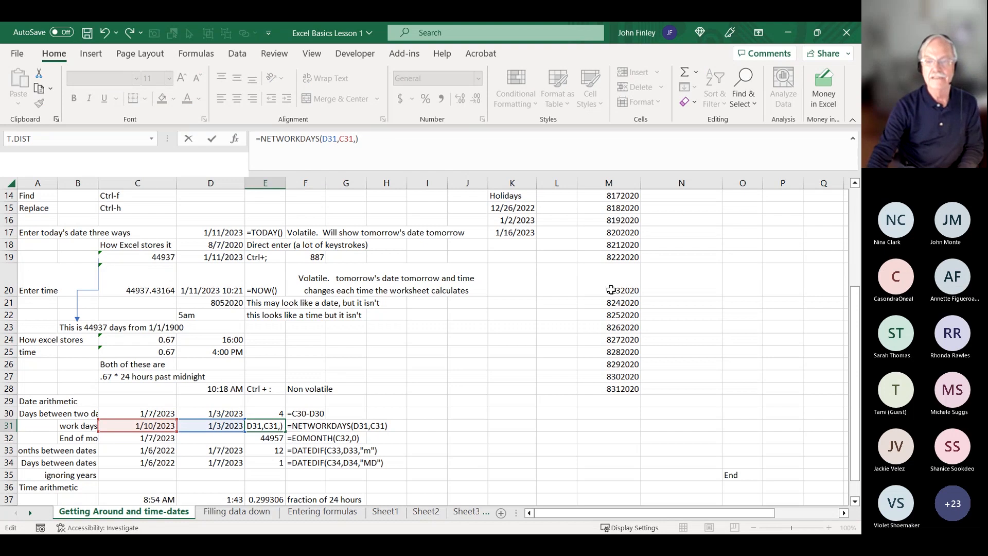
left_click_drag(514, 208, 515, 233)
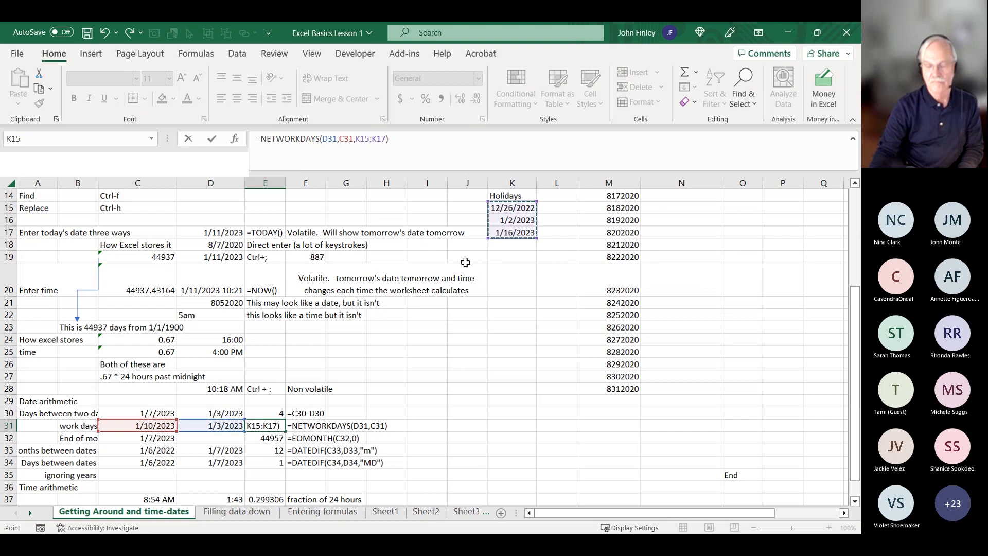
key("Return")
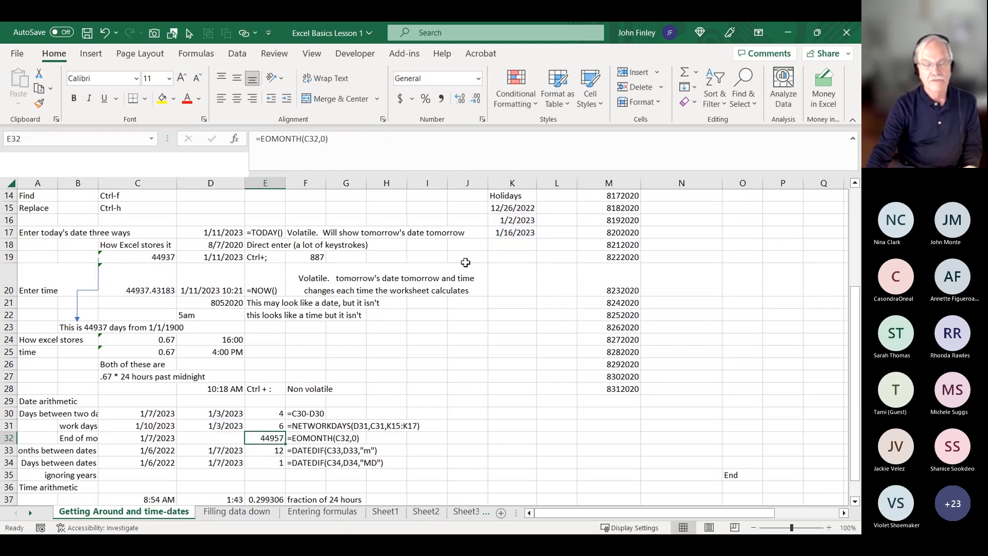
Step: Change the work days date in C31 to 12/22/2022
left_click(139, 425)
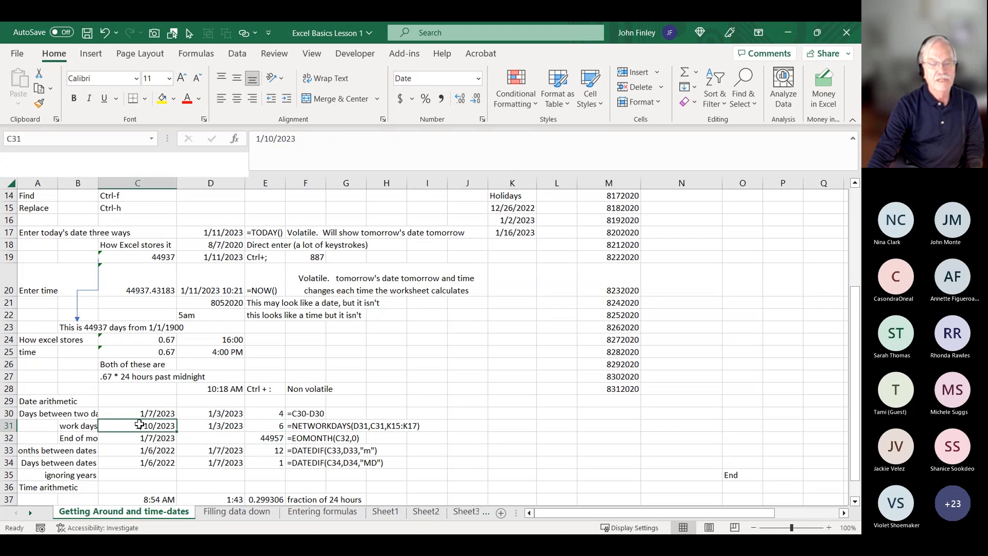
type("12/2")
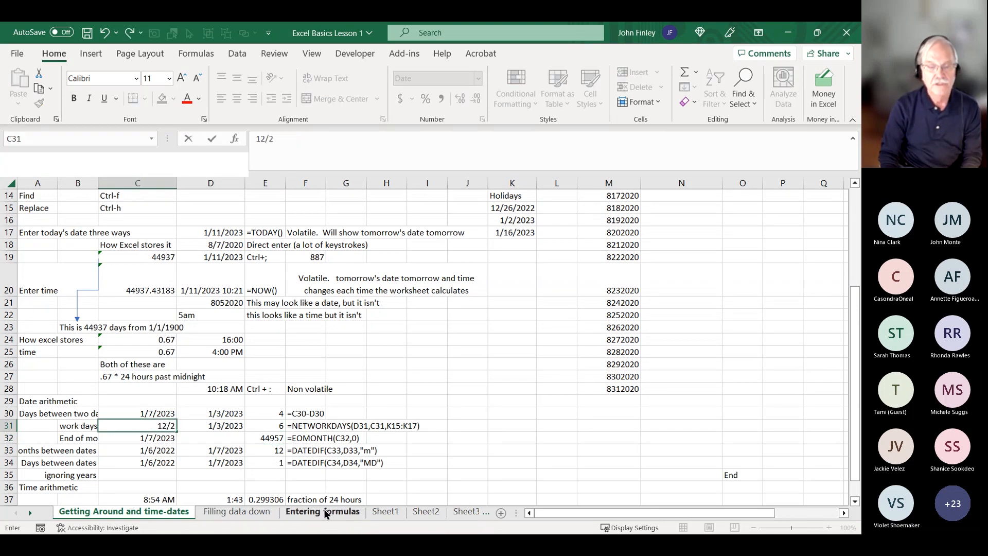
type("2/2022")
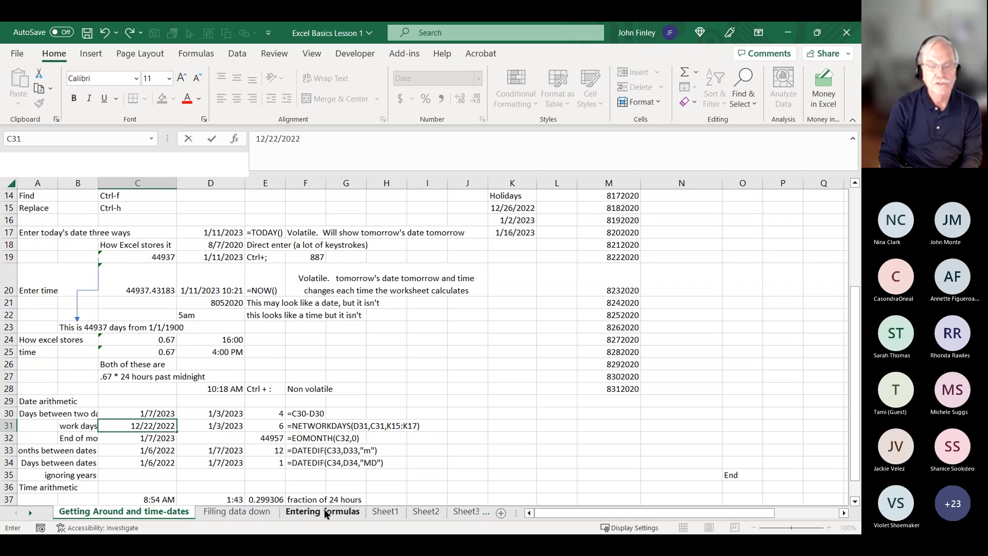
key("Return")
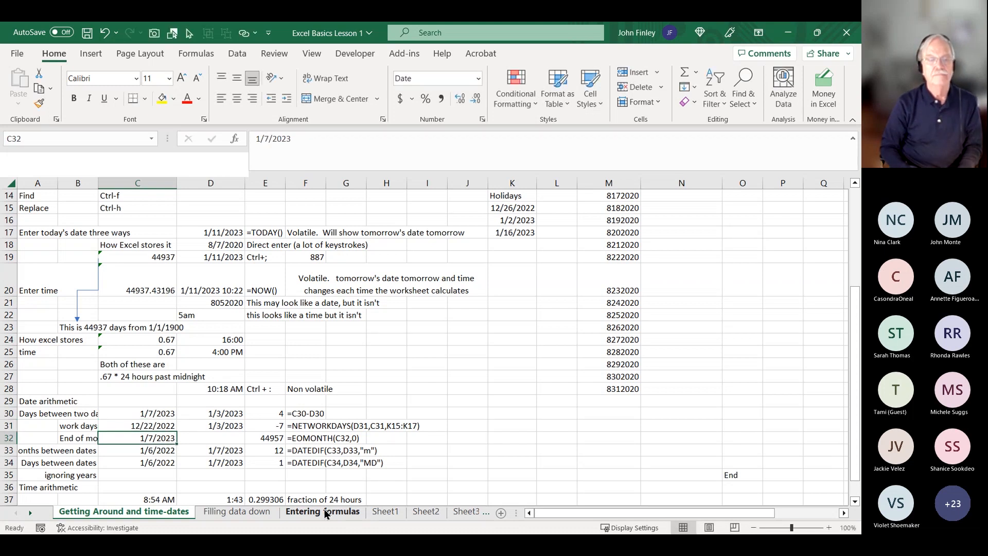
key("Up")
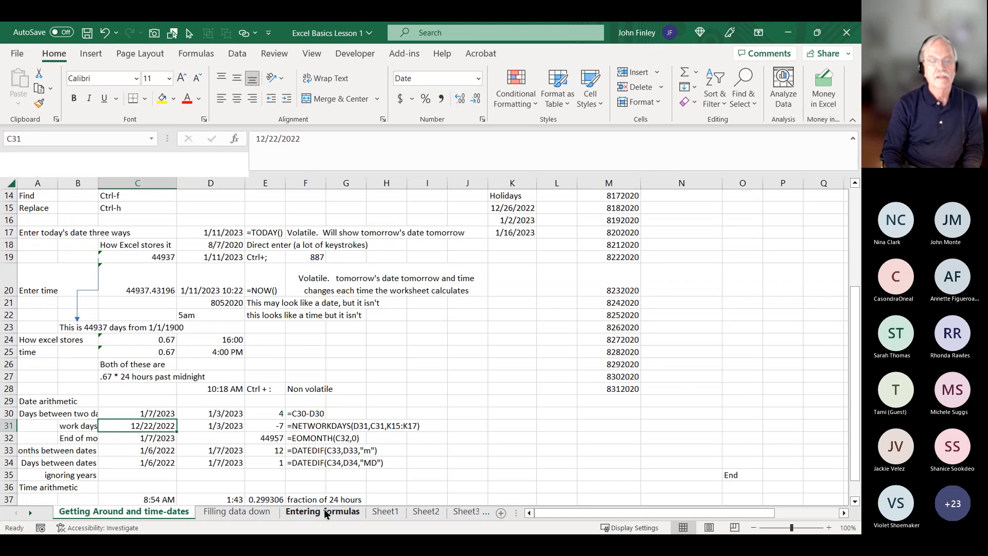
Step: Reorder the date arguments of the formula in E31 to read =NETWORKDAYS(C31,D31,K15:K17)
key("Right")
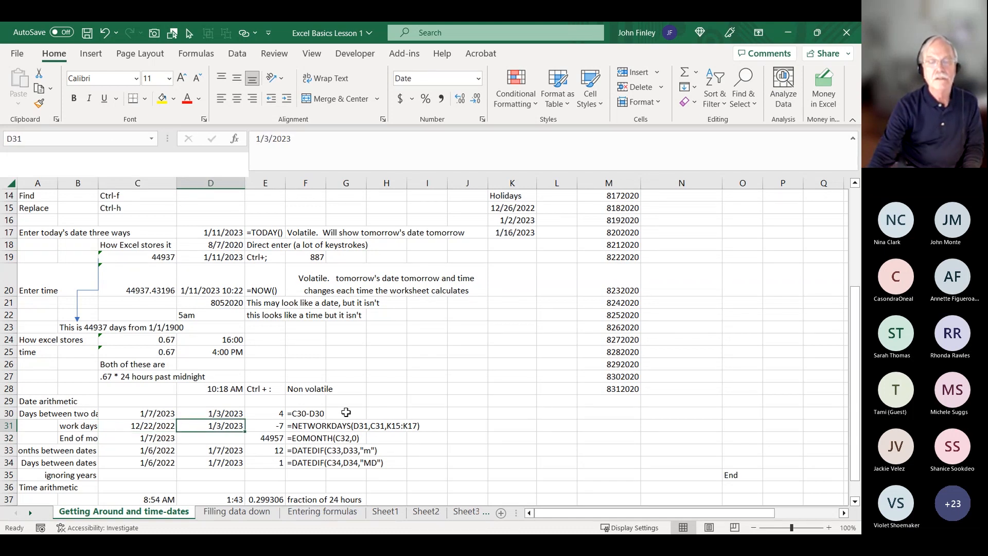
left_click(360, 426)
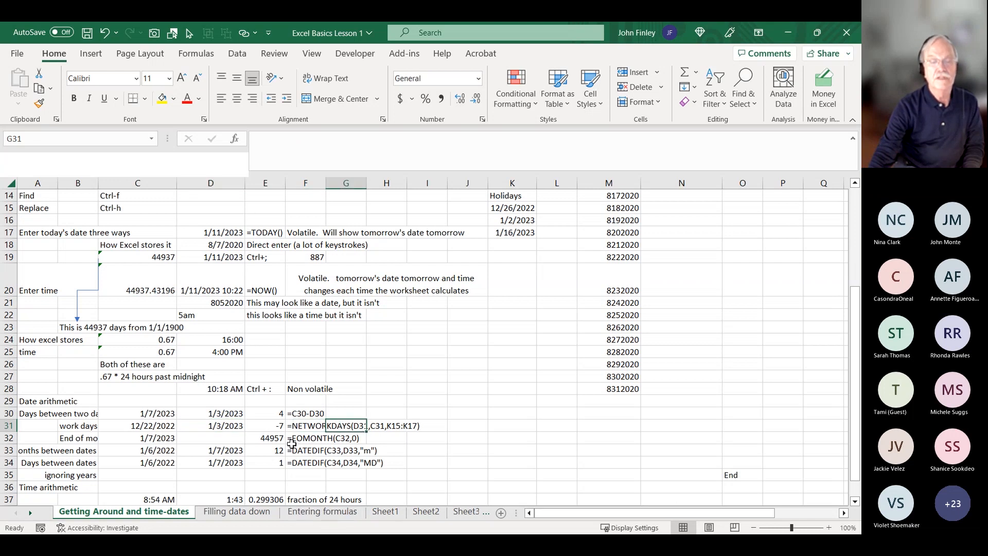
left_click(267, 426)
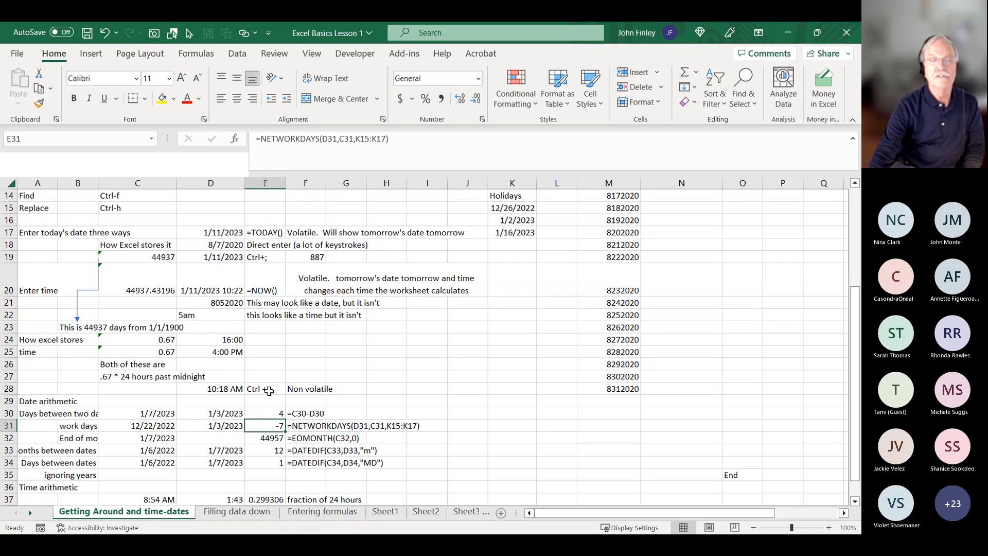
left_click(328, 139)
key("BackSpace")
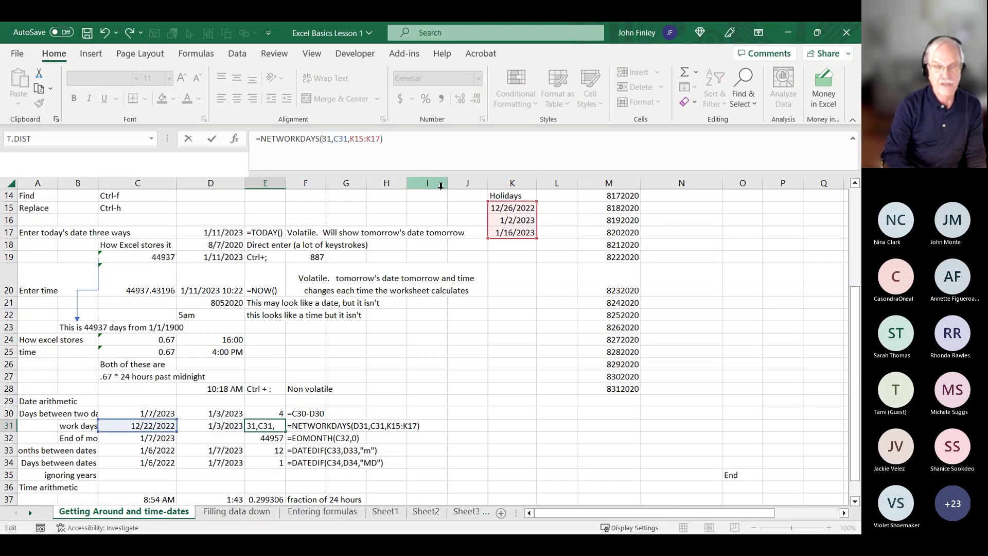
type("C")
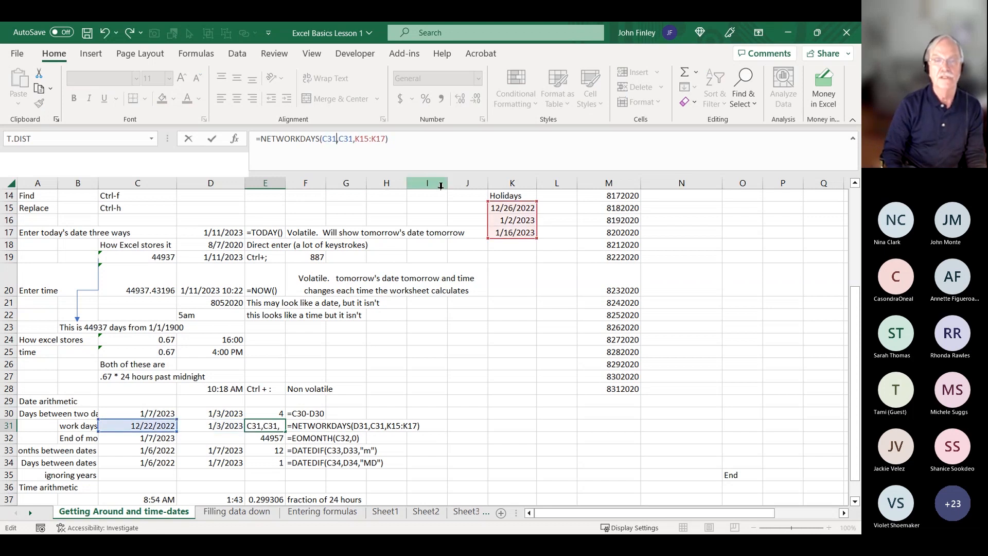
key("Delete")
type("D")
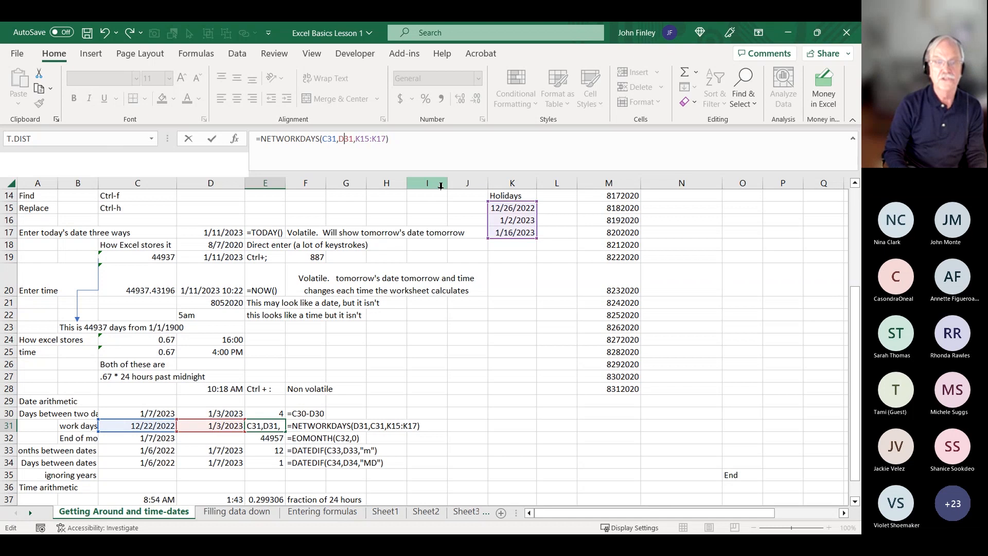
key("Return")
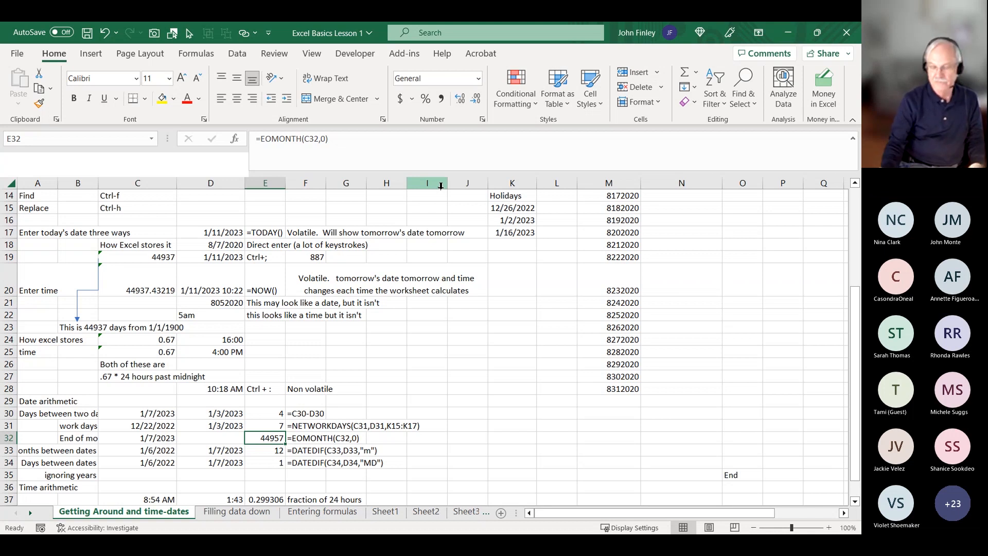
Step: Enter the formula =D31-C31 in J31 to count the calendar days between the two work days dates
key("Up")
key("Right")
key("Right")
key("Right")
key("Right")
key("Right")
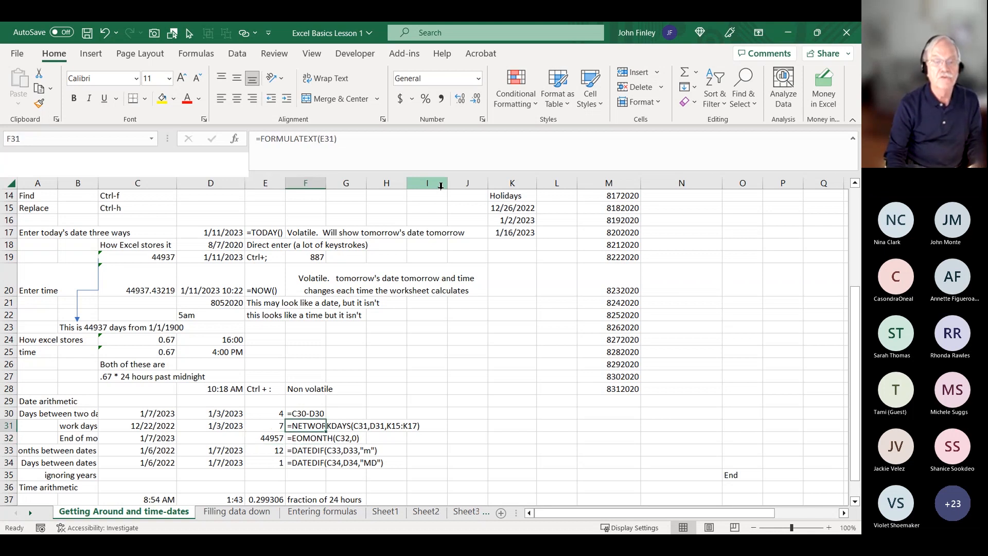
type("=")
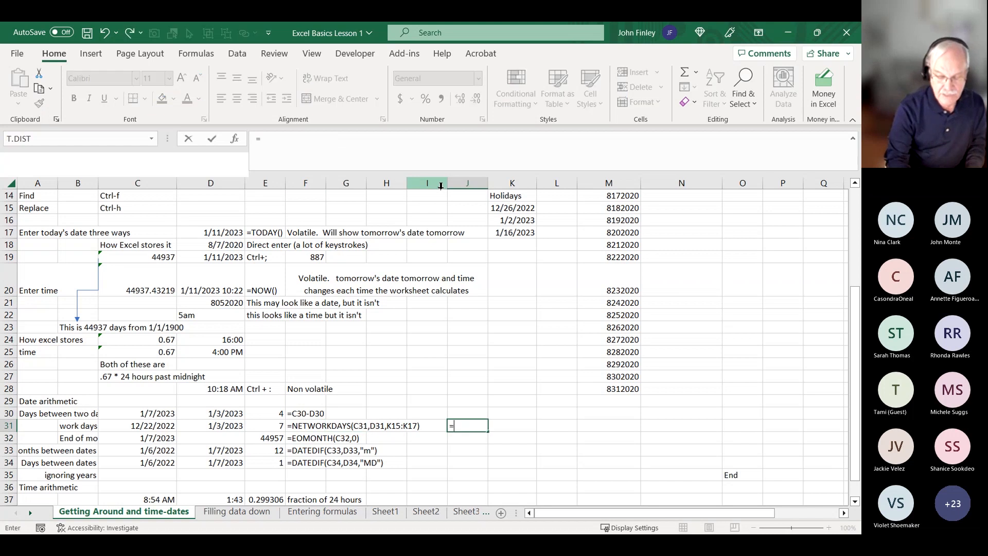
key("Left")
key("Left")
key("Left")
key("Left")
key("Left")
key("Left")
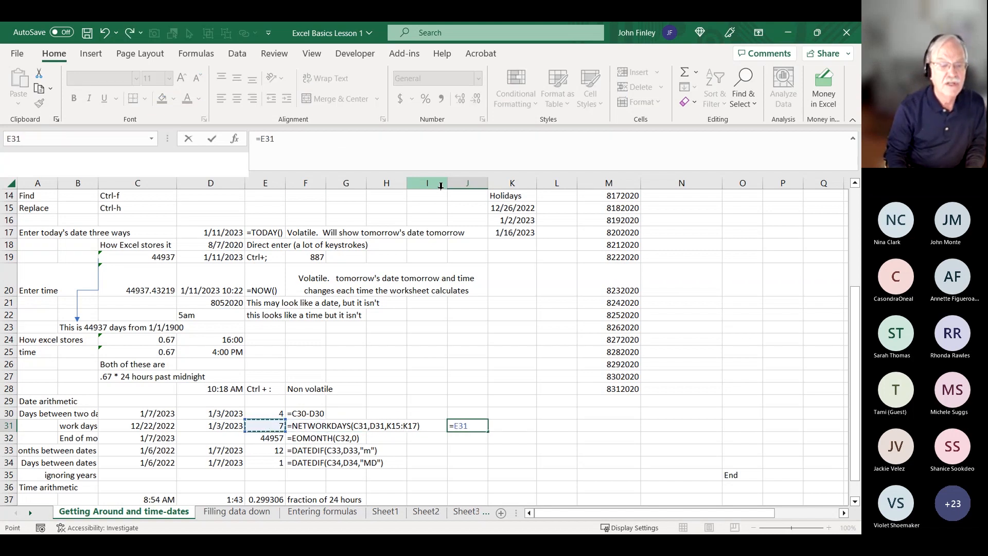
type("-")
key("Left")
key("Left")
key("Left")
key("Left")
key("Left")
key("Left")
key("Left")
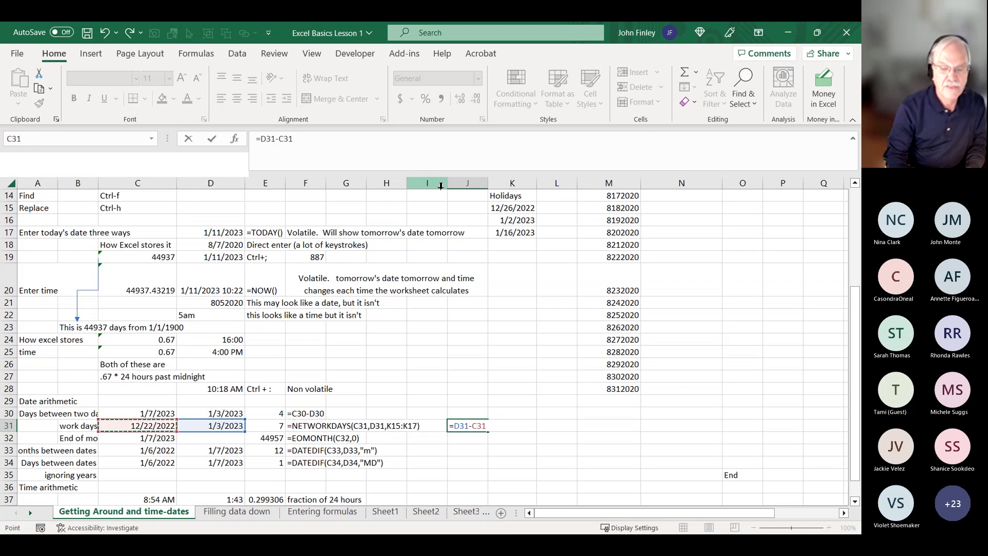
key("Return")
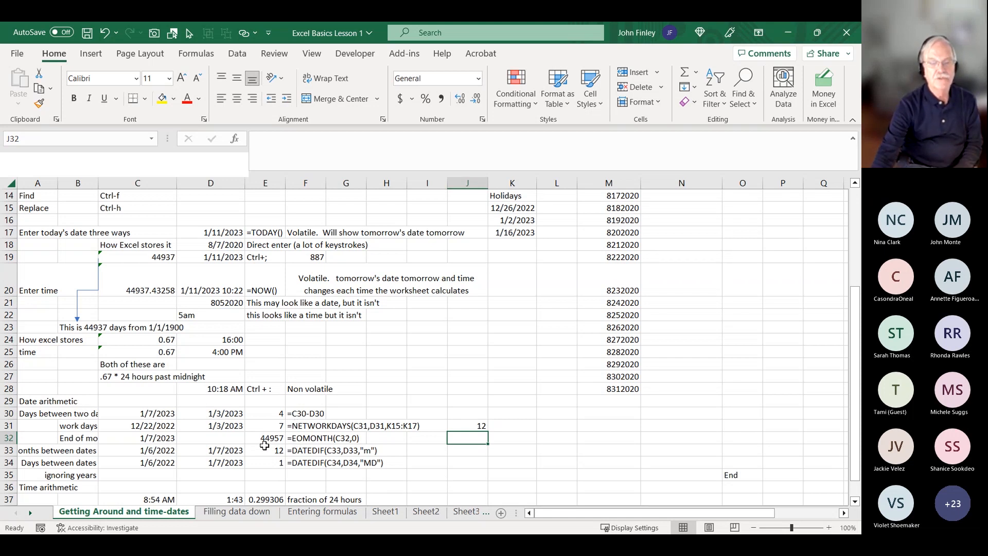
Step: Format the end-of-month result in E32 as a Short Date
left_click(321, 440)
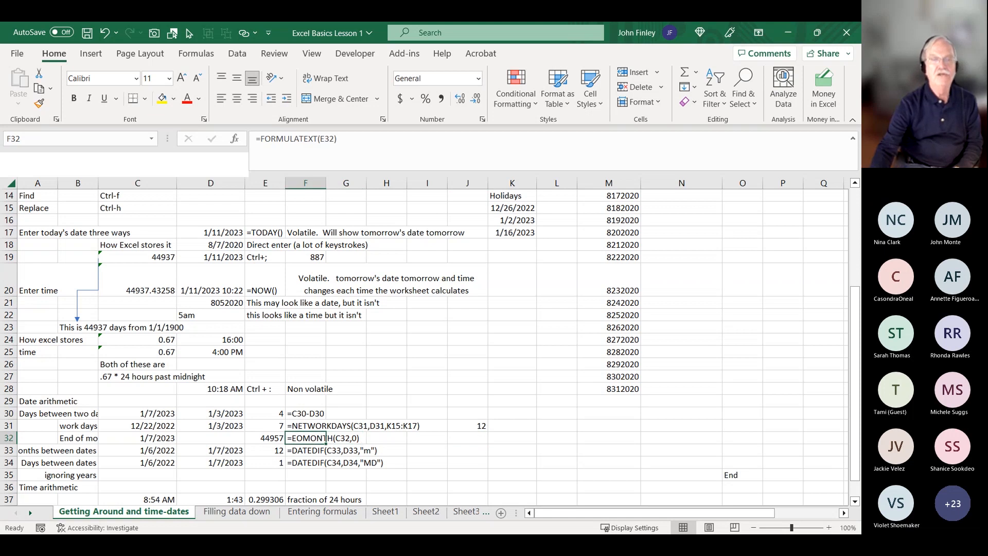
left_click(264, 439)
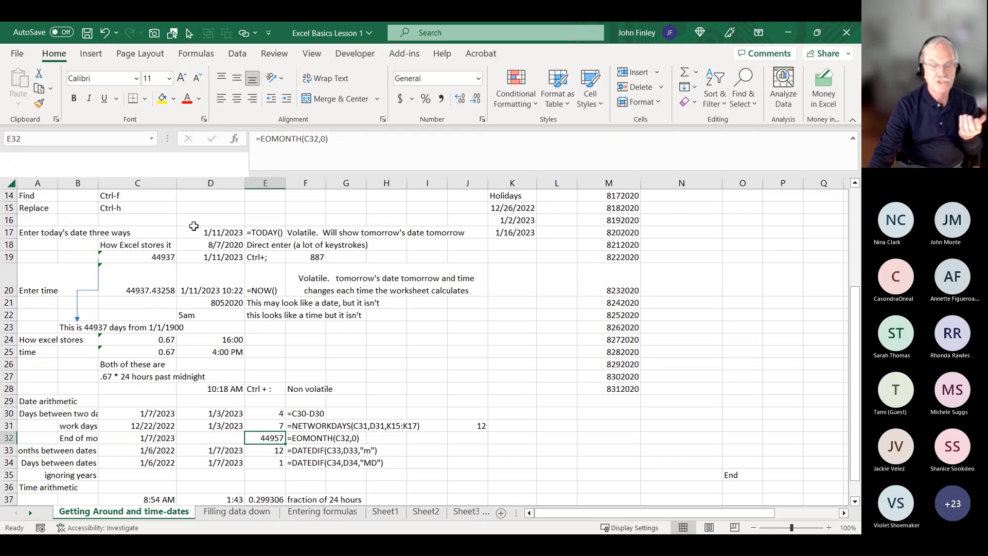
left_click(481, 79)
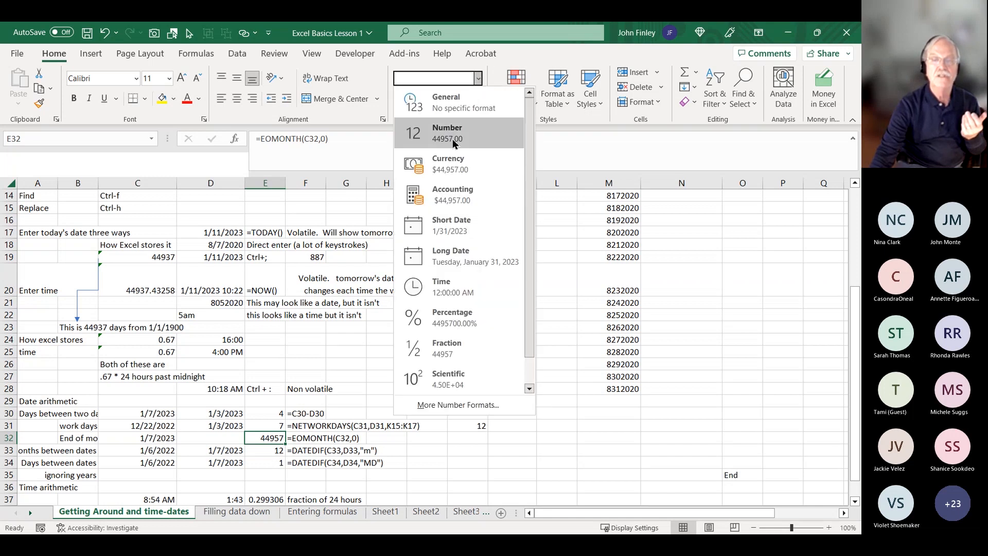
left_click(439, 222)
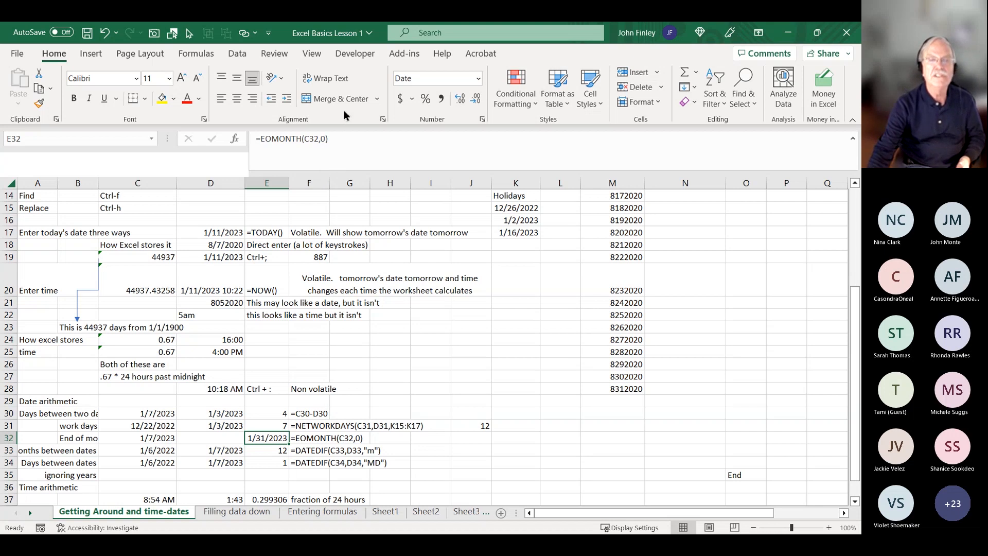
Step: Set the months argument of the EOMONTH formula in E32 to 1
left_click(330, 140)
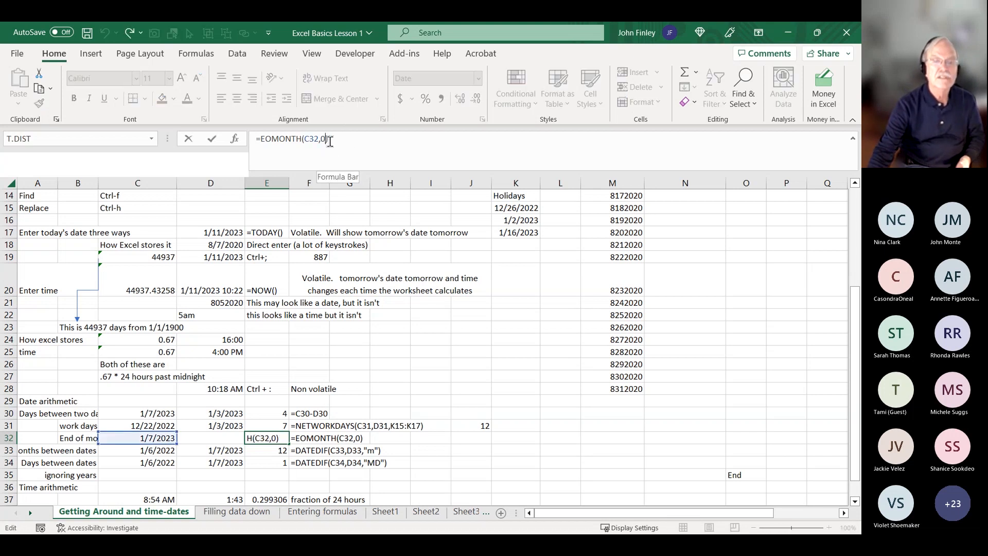
key("BackSpace")
type("1")
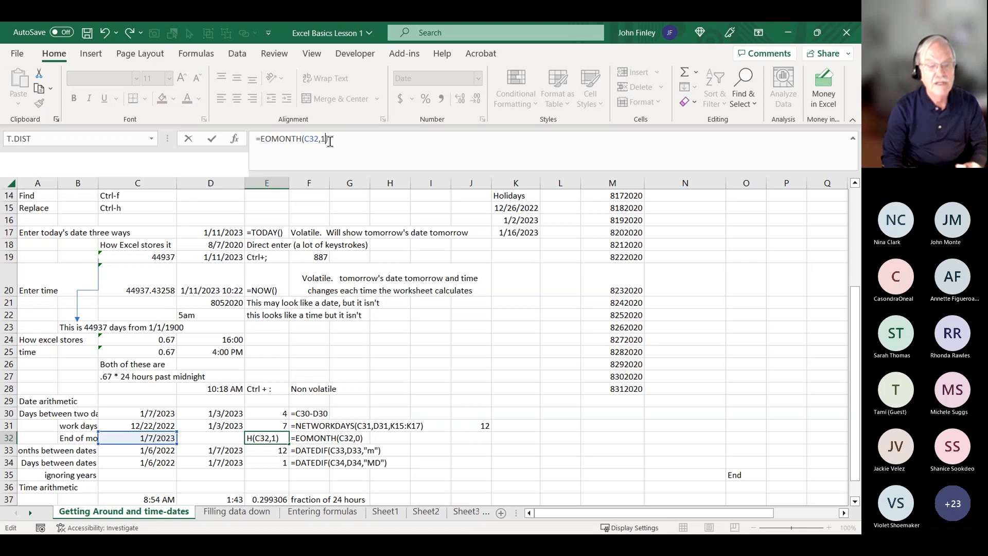
key("Return")
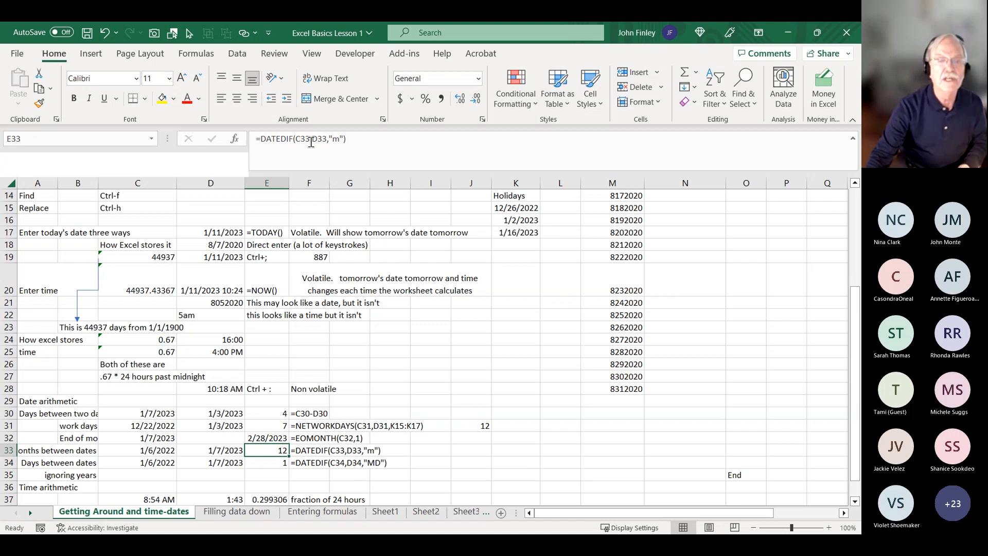
Step: Change the unit argument of the DATEDIF formula in E33 to "D" for days
left_click(341, 139)
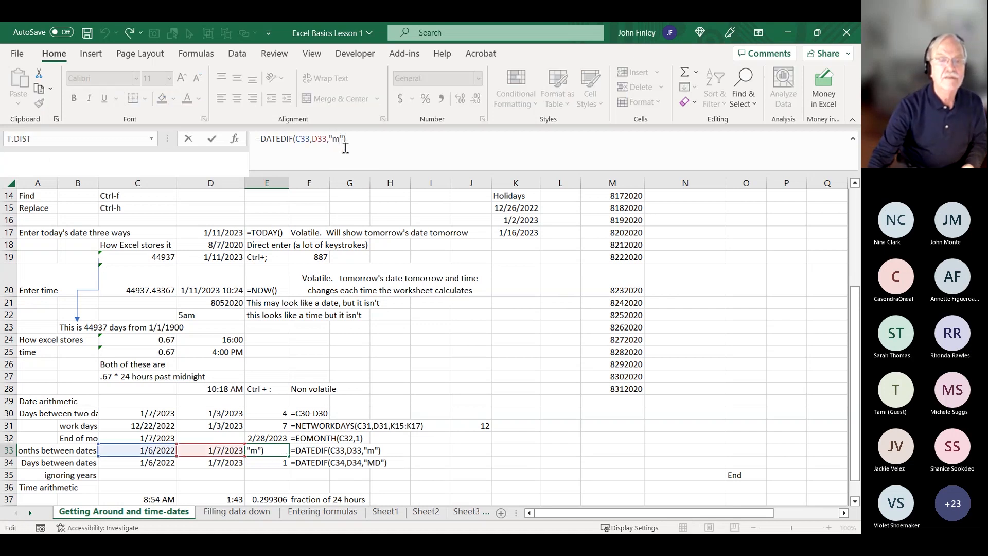
key("BackSpace")
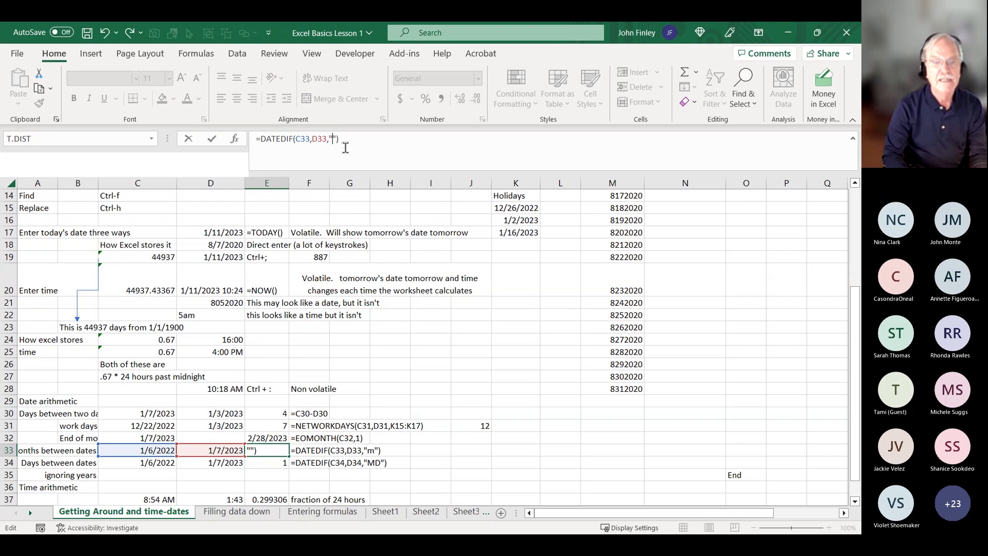
type("D")
key("Return")
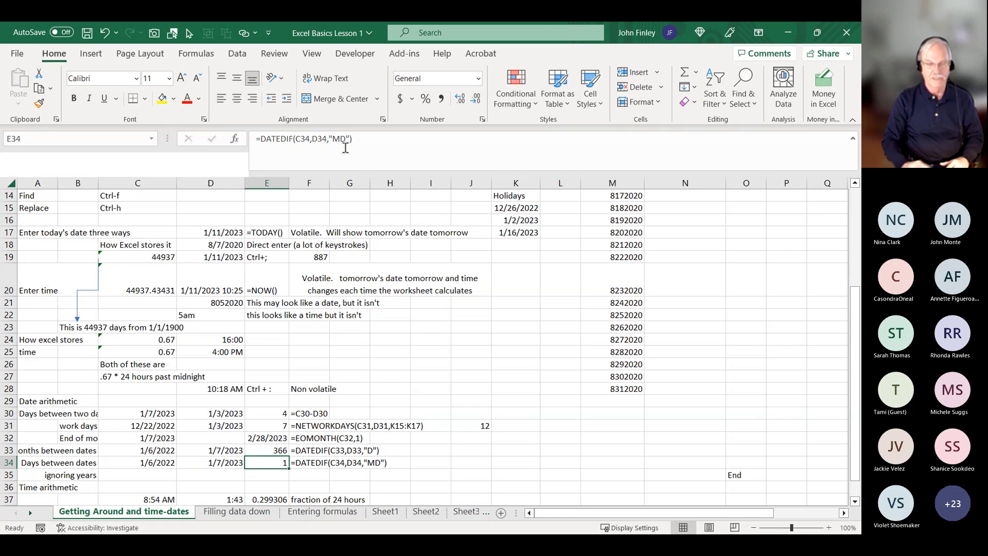
Step: Set the unit argument of the DATEDIF formula in E33 to "M" for months, and select the DATEDIF formula in E34
key("Up")
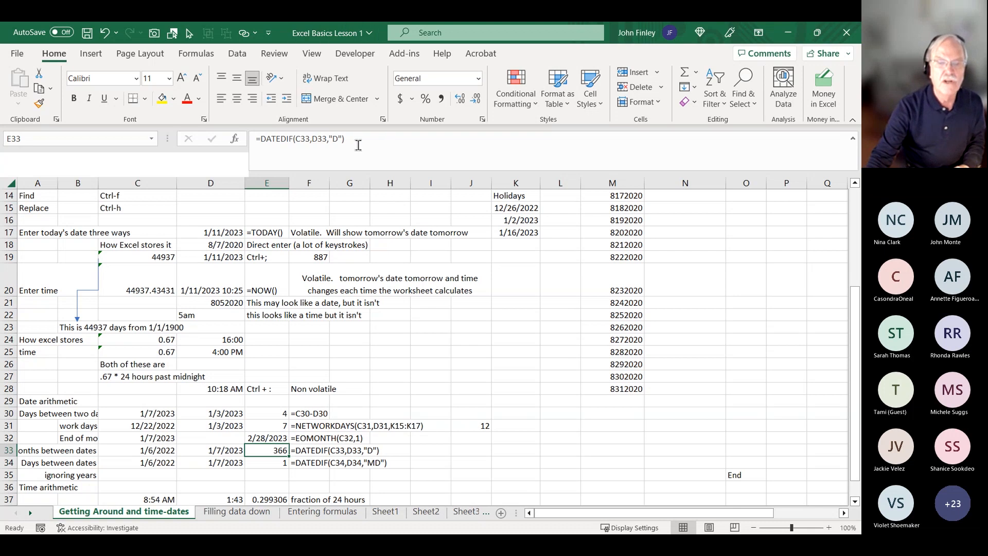
left_click(339, 139)
key("BackSpace")
type("M")
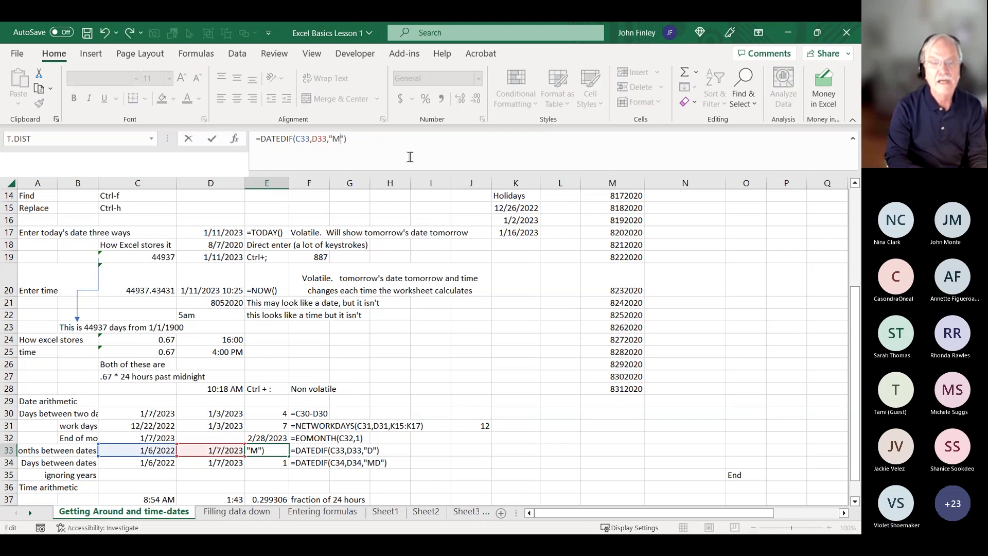
key("Return")
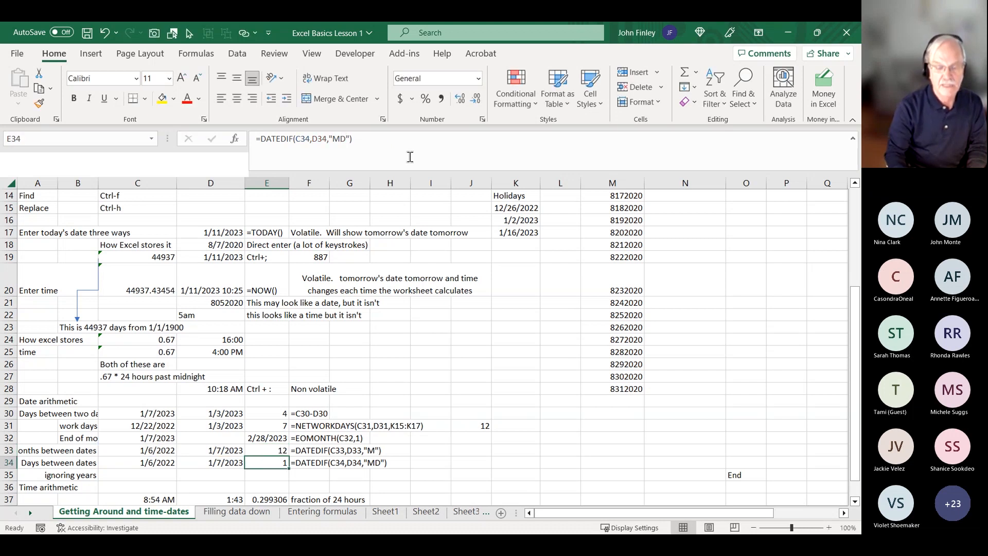
key("Up")
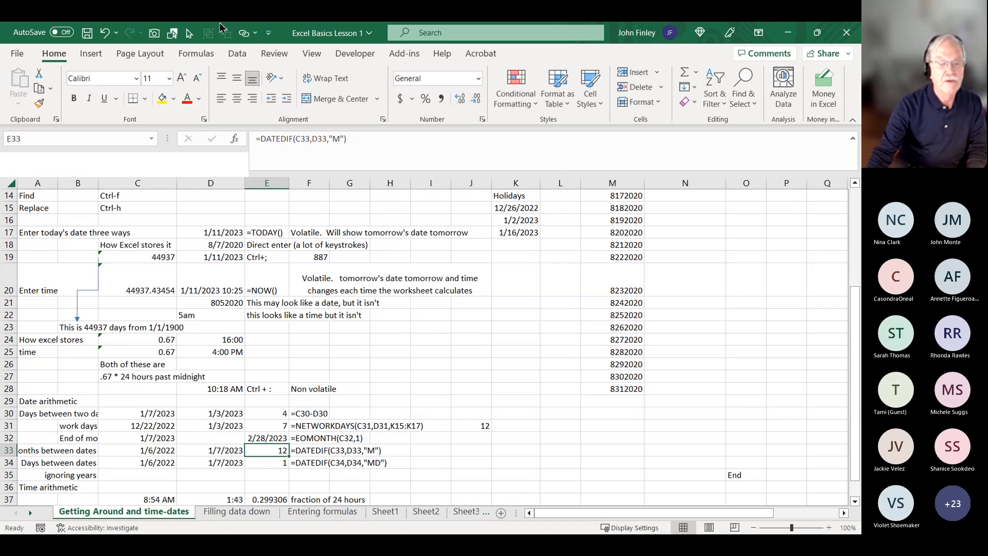
left_click(277, 462)
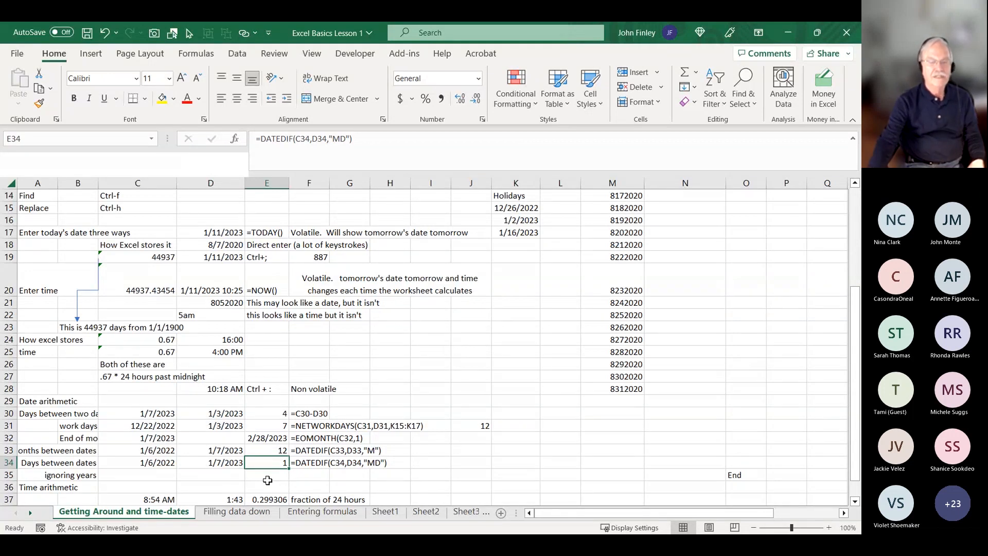
Step: Change the time in D37 under Time arithmetic to 1:43:00 PM
scroll(155, 228, "down", 3)
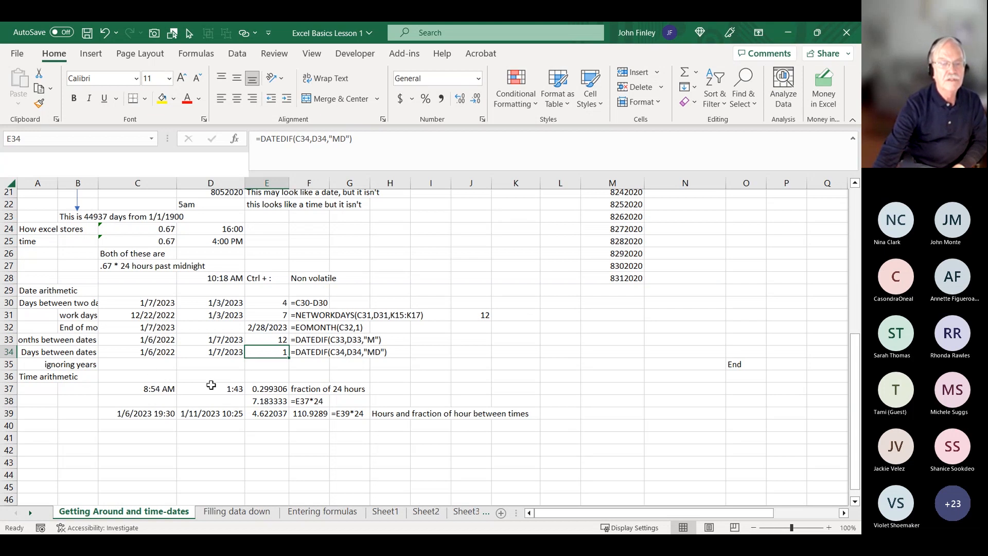
left_click(227, 391)
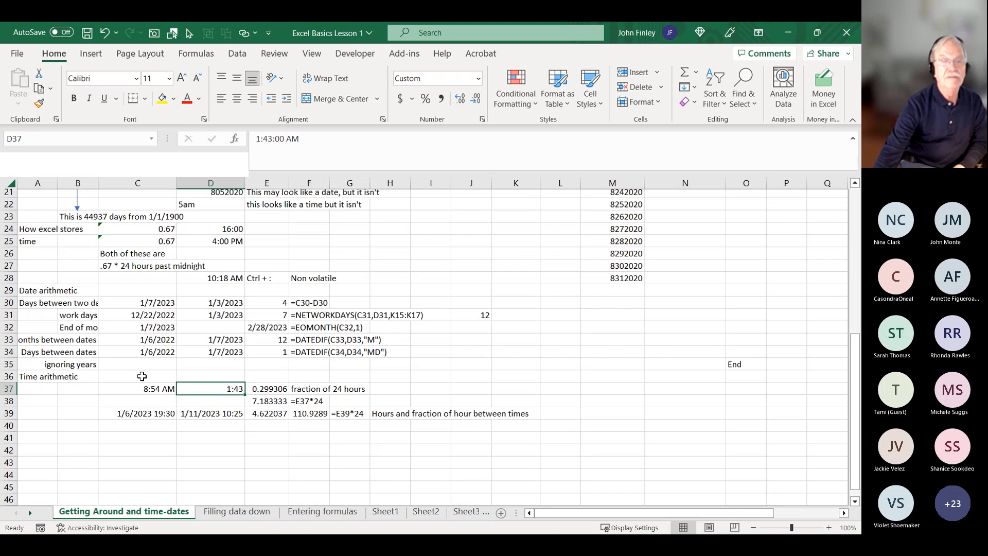
left_click(302, 141)
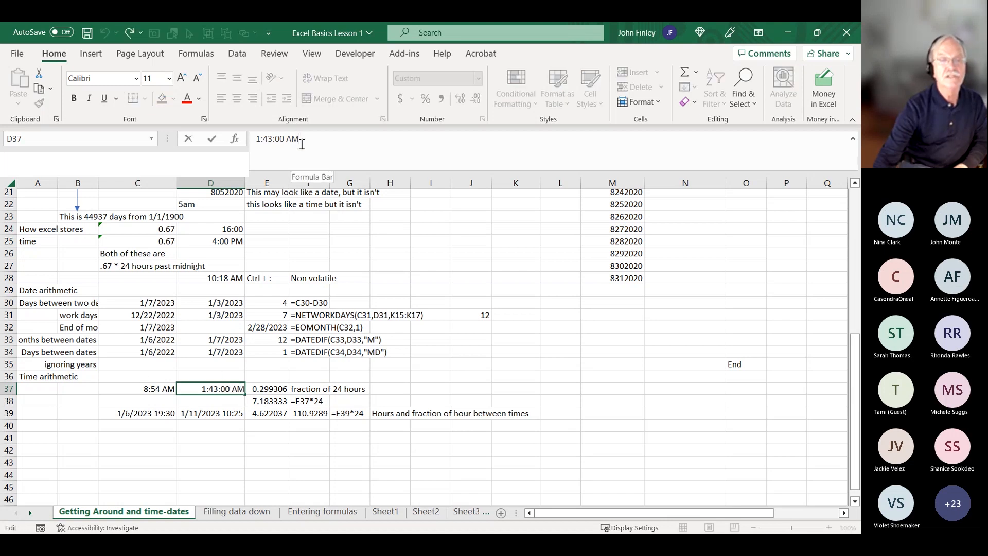
key("BackSpace")
key("BackSpace")
type("PM")
key("Return")
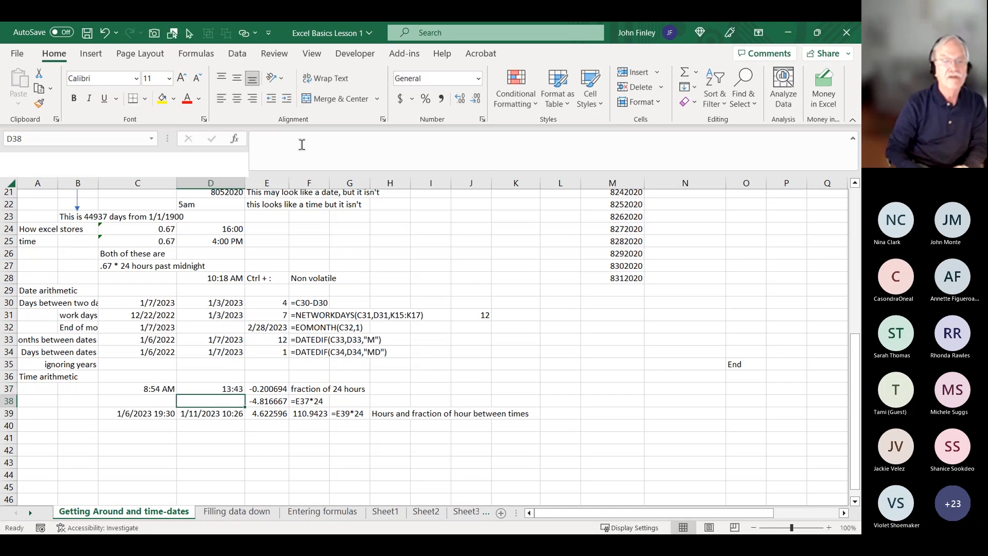
Step: Replace the time difference formula in E37 with =D37-C37 so the earlier time is subtracted from the later one
key("Up")
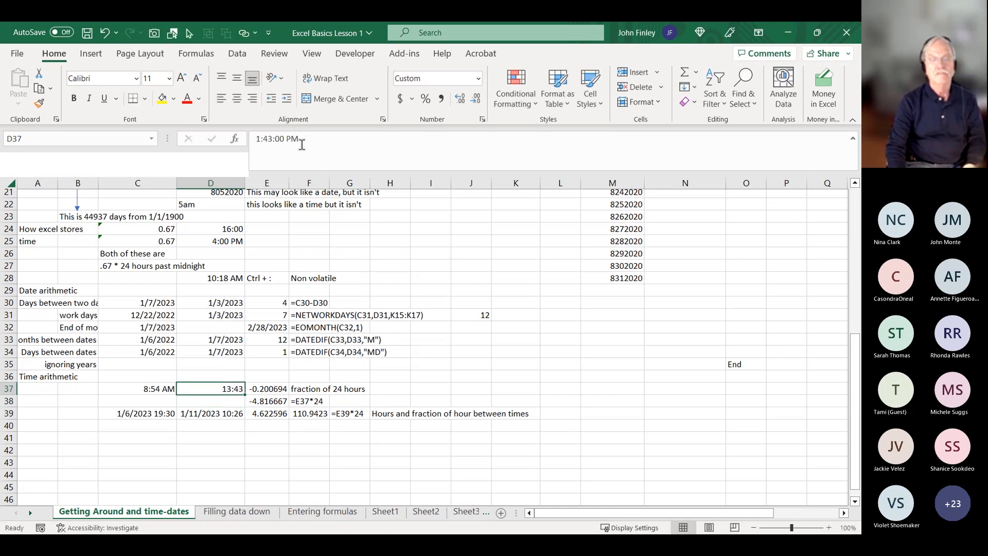
key("Right")
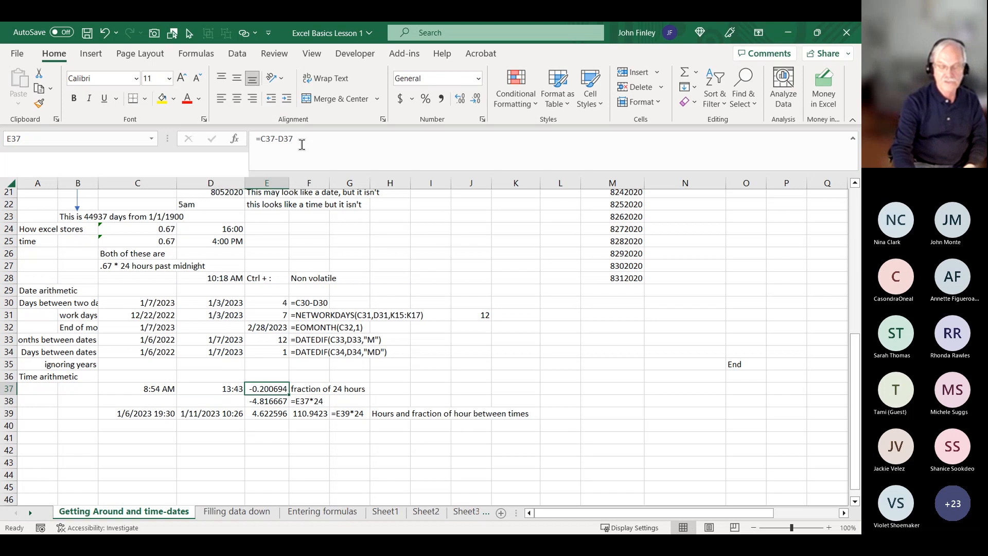
type("=-")
key("Left")
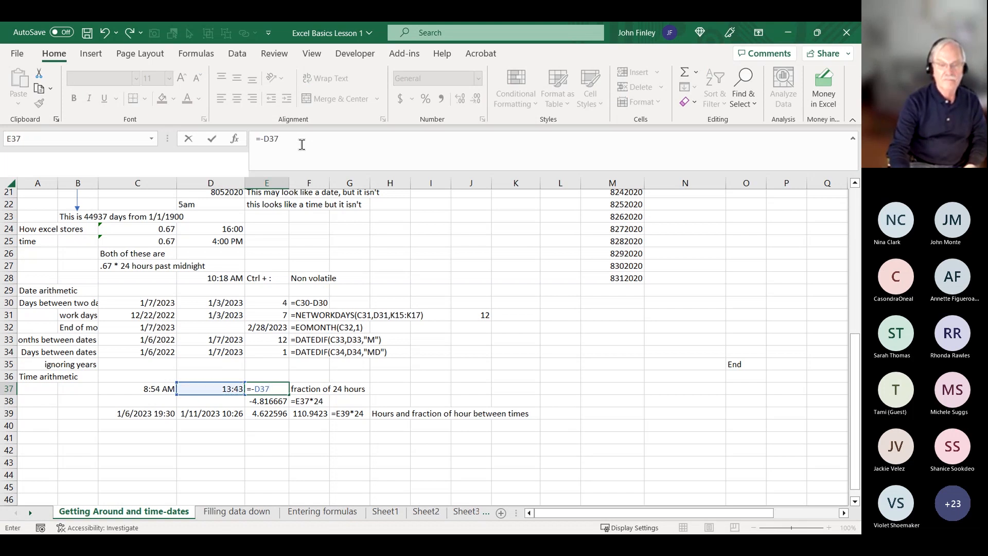
key("BackSpace")
key("BackSpace")
key("BackSpace")
key("BackSpace")
key("Left")
type("-")
key("Left")
key("Left")
key("Return")
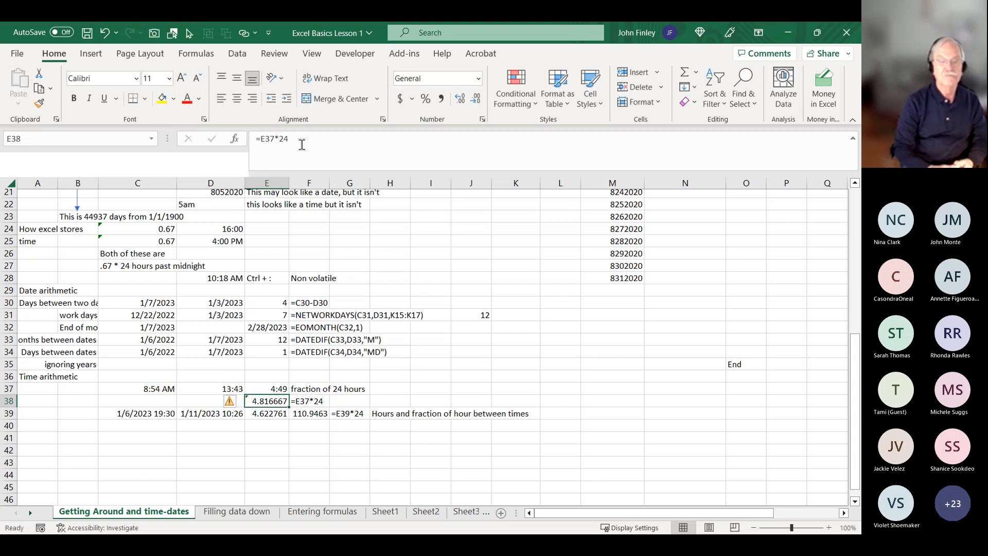
Step: Compare the time difference formula in E37 with the hours conversion formula =E37*24 in E38
key("Up")
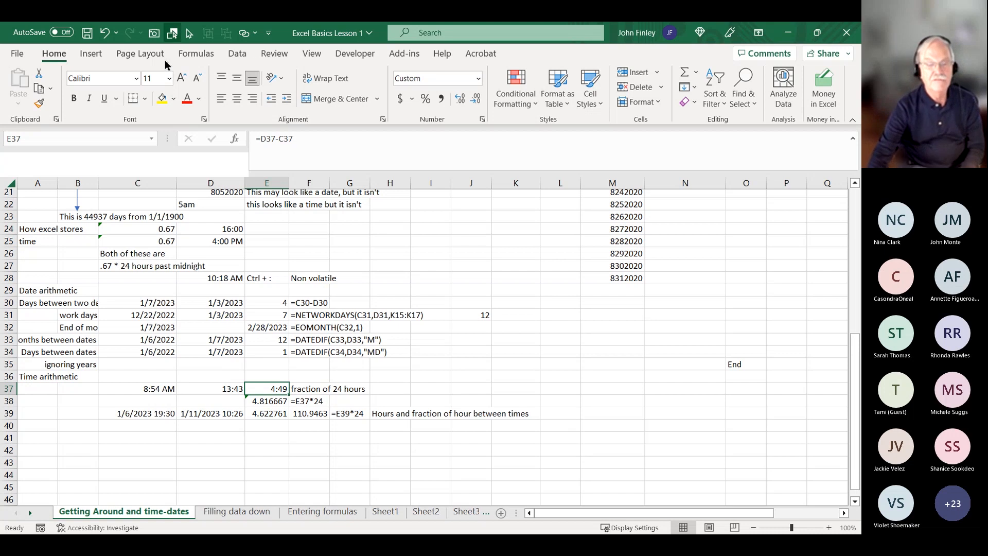
left_click(252, 406)
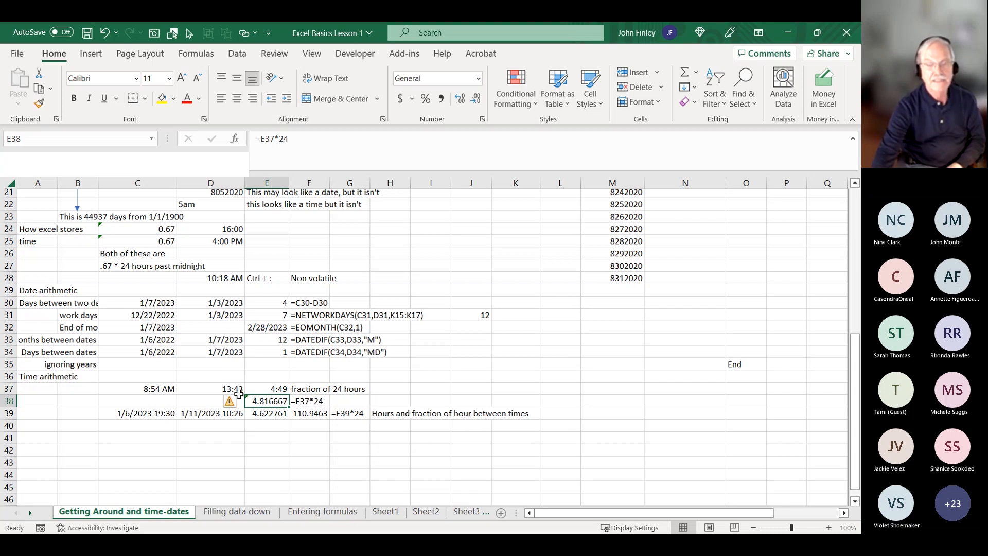
left_click(275, 388)
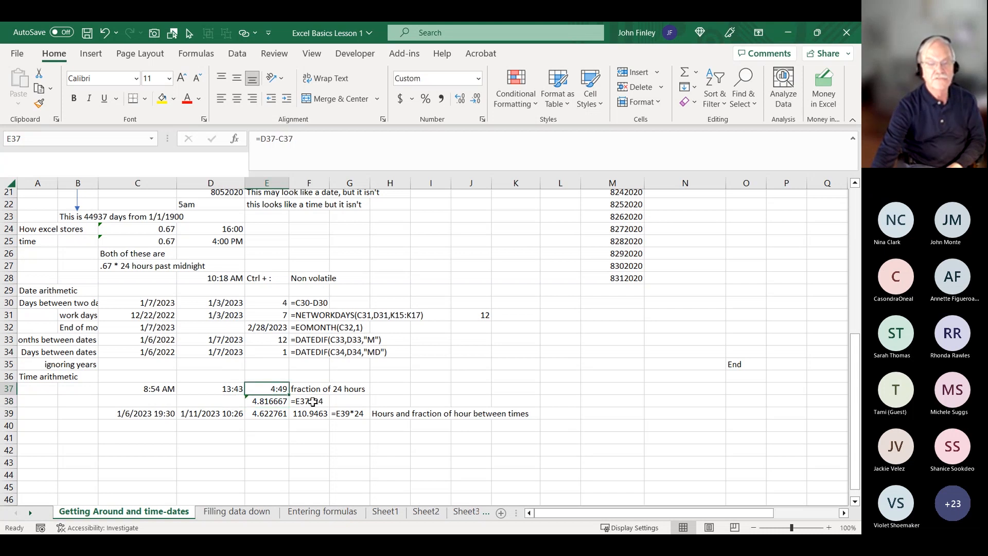
left_click(281, 404)
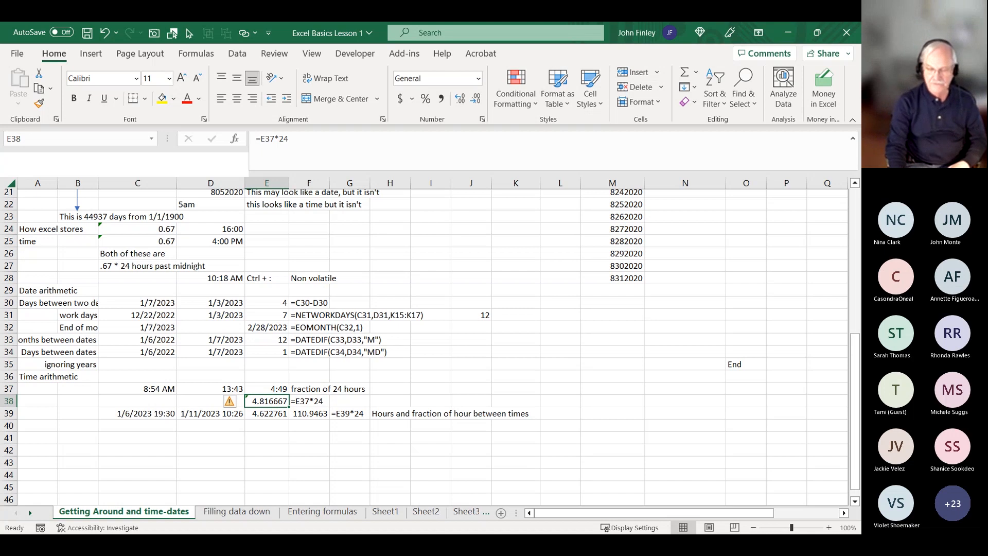
Step: Try splitting the text dates in K2:K7 with Text to Columns, replacing the neighbouring data, and undo the split
key("ctrl+Home")
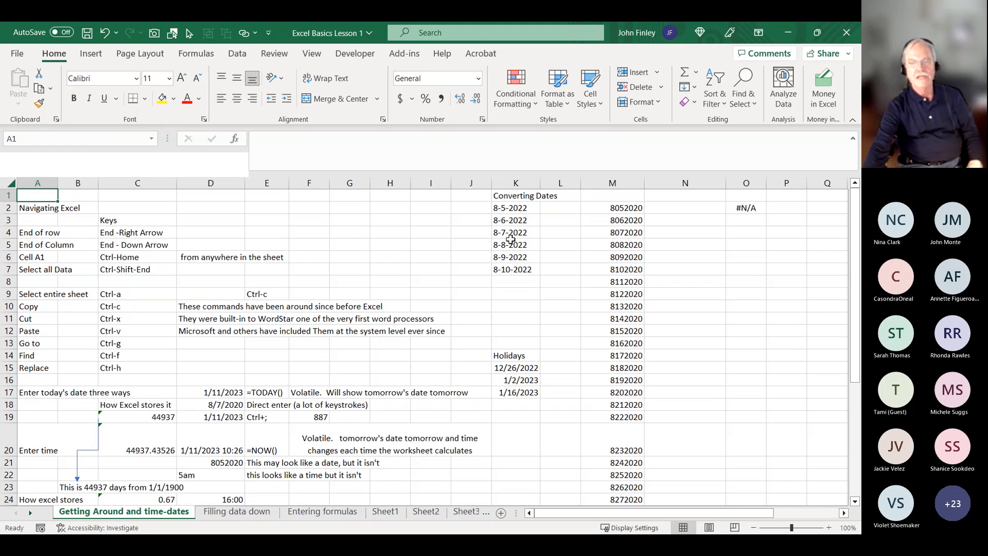
left_click(504, 211)
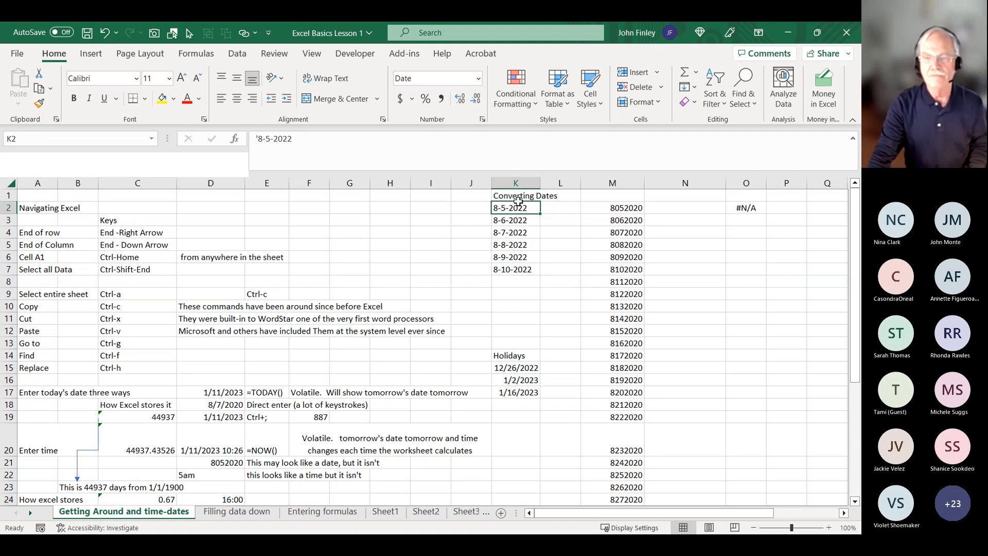
left_click_drag(504, 212, 505, 271)
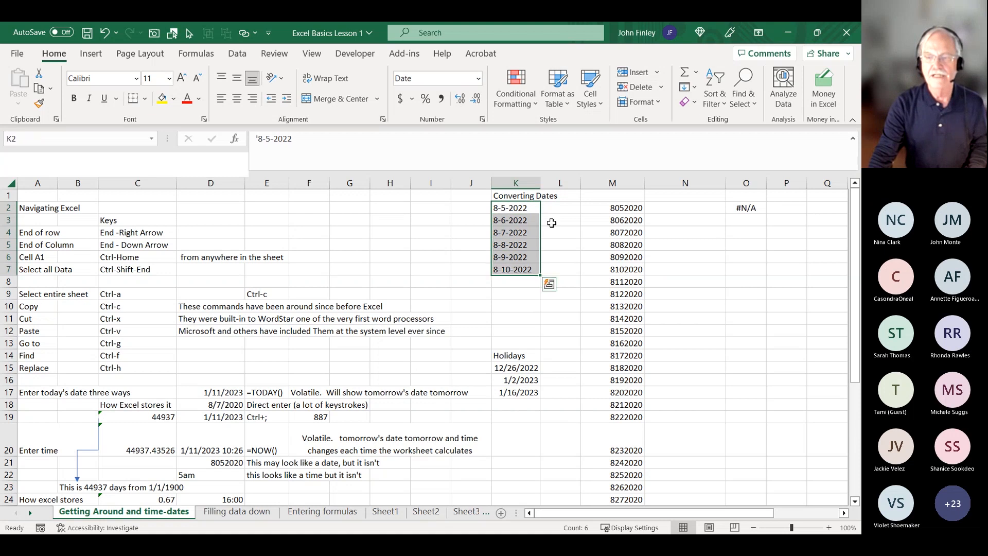
left_click(234, 54)
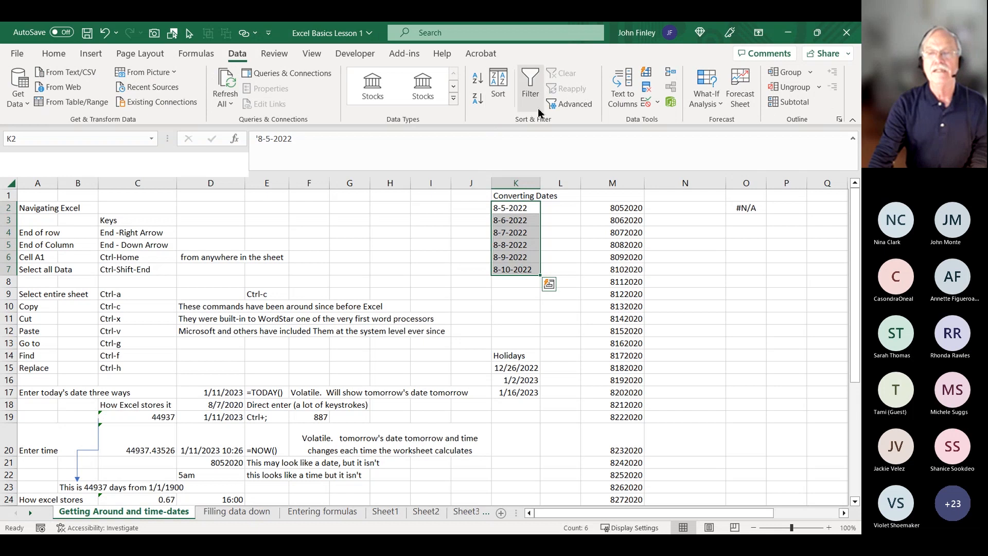
left_click(625, 110)
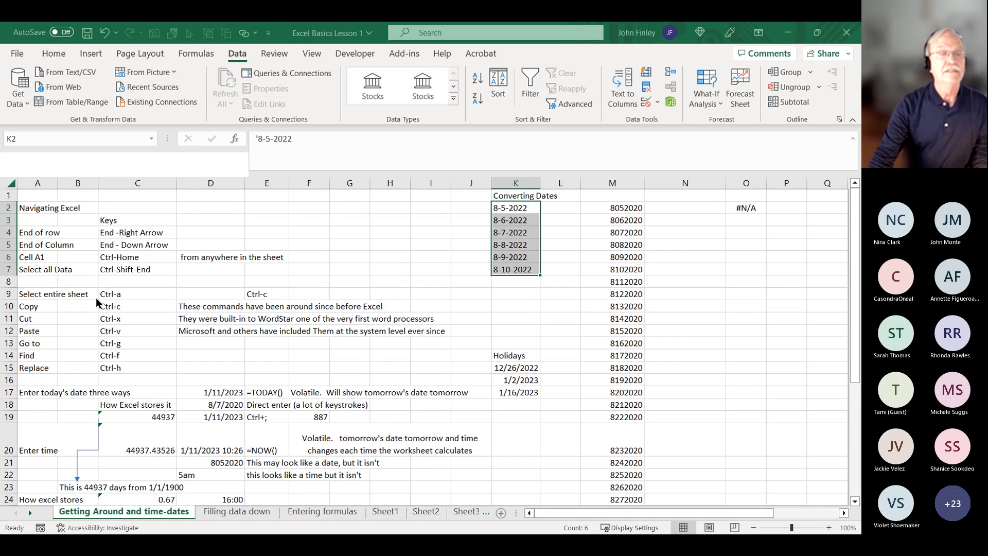
left_click(438, 478)
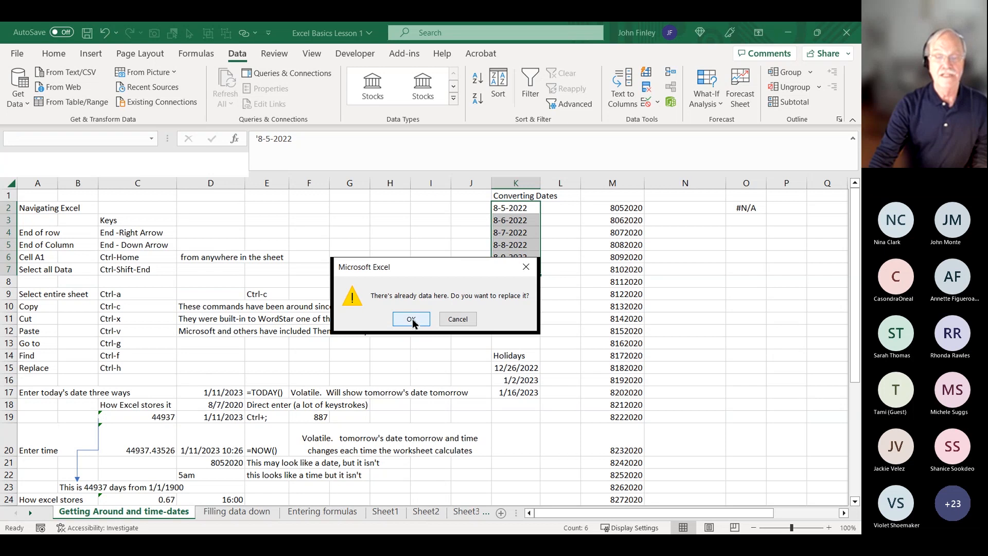
left_click(411, 319)
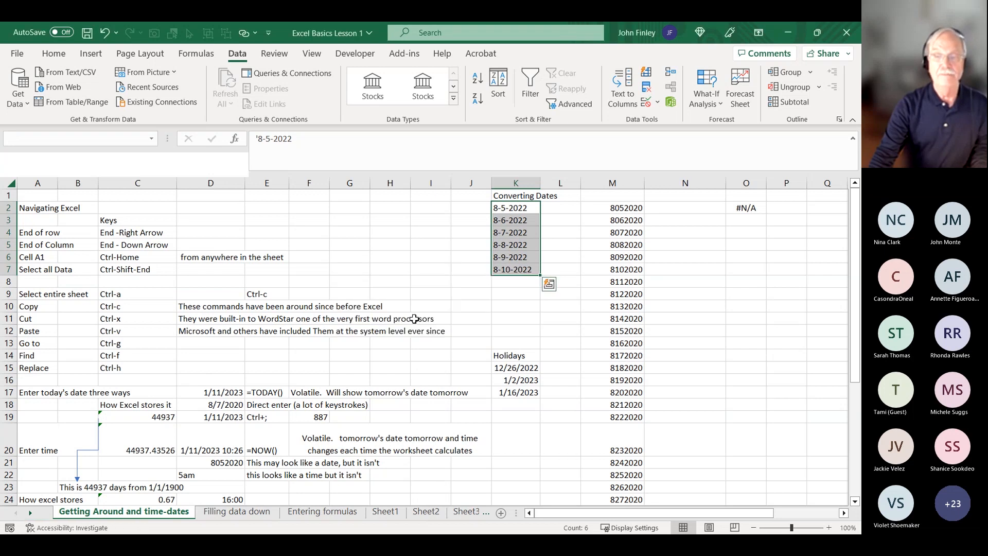
left_click(534, 211)
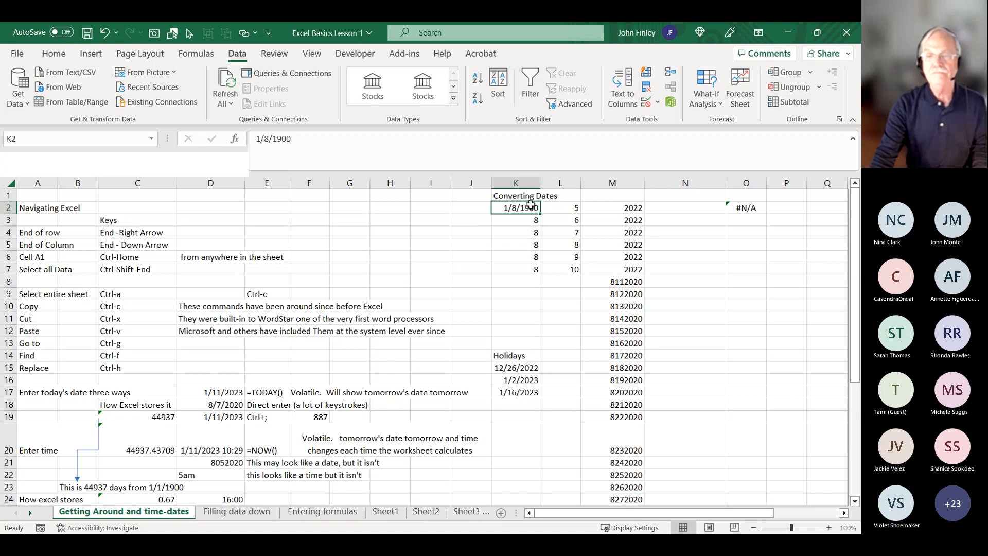
left_click(105, 32)
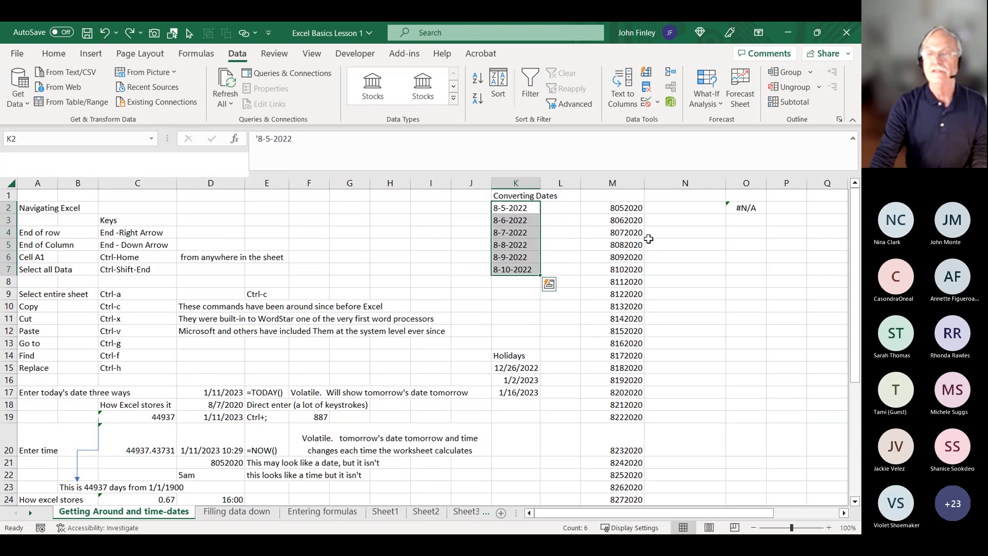
Step: Start a DATEVALUE formula in N2 that takes the month from M2 with LEFT(M2,1)
left_click(625, 208)
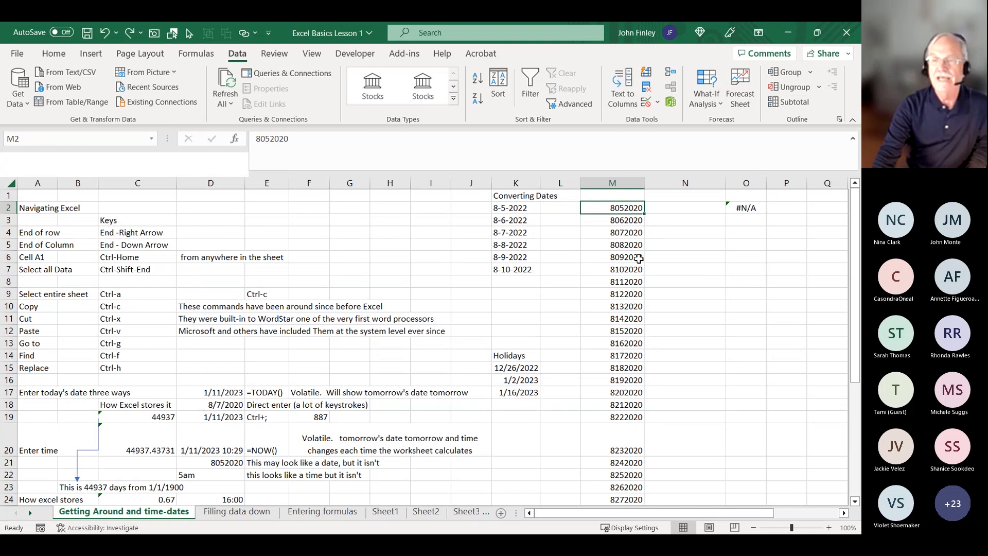
left_click(685, 209)
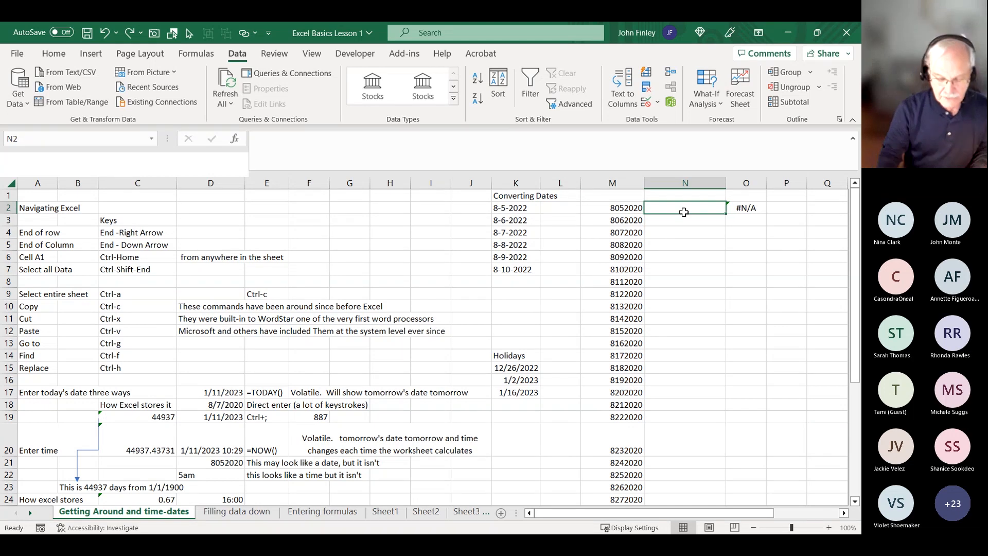
type("=da")
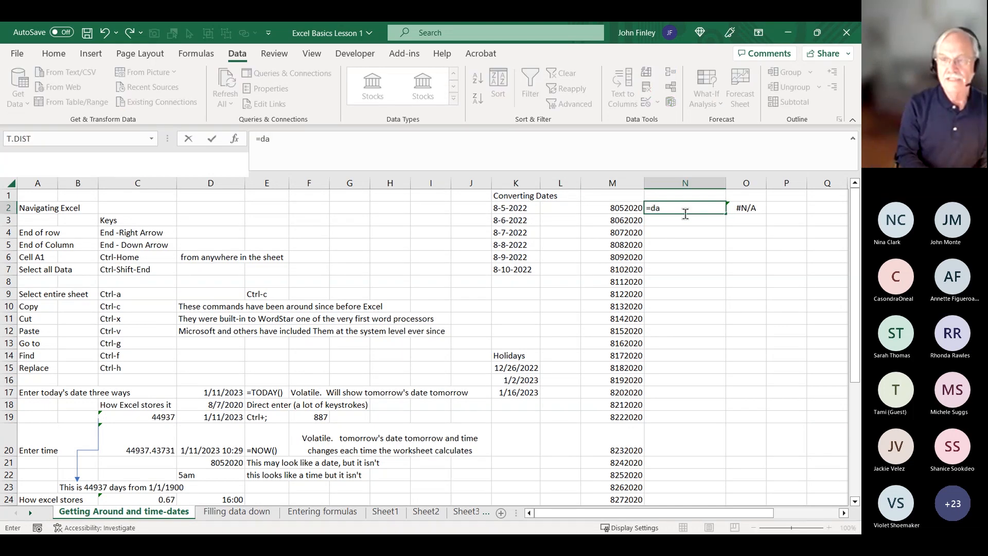
type("tevalue")
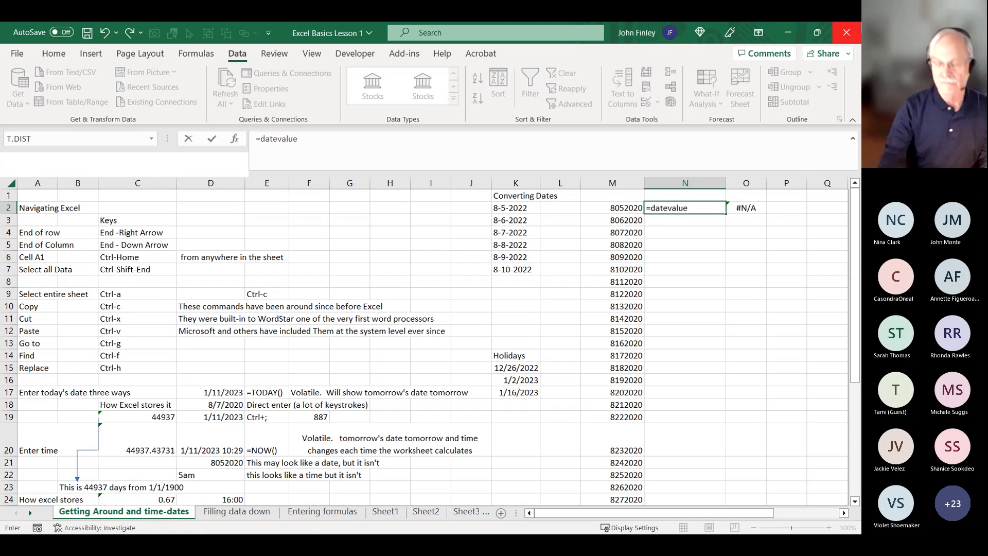
type("(")
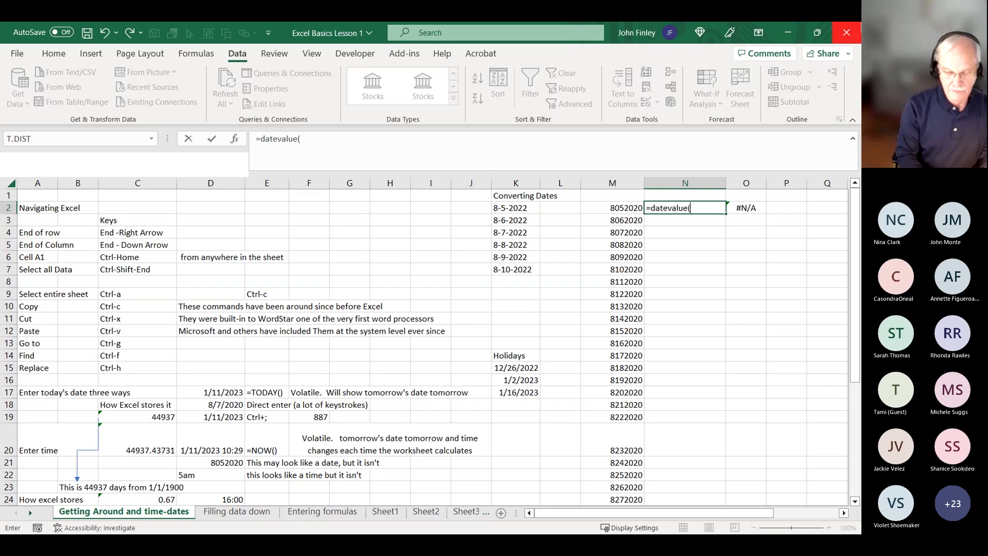
type("left(")
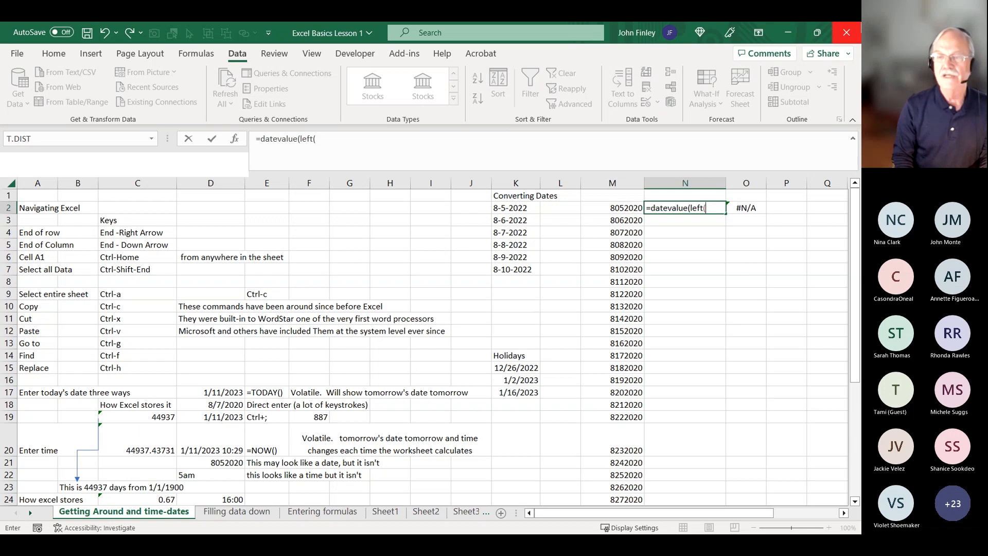
key("Left")
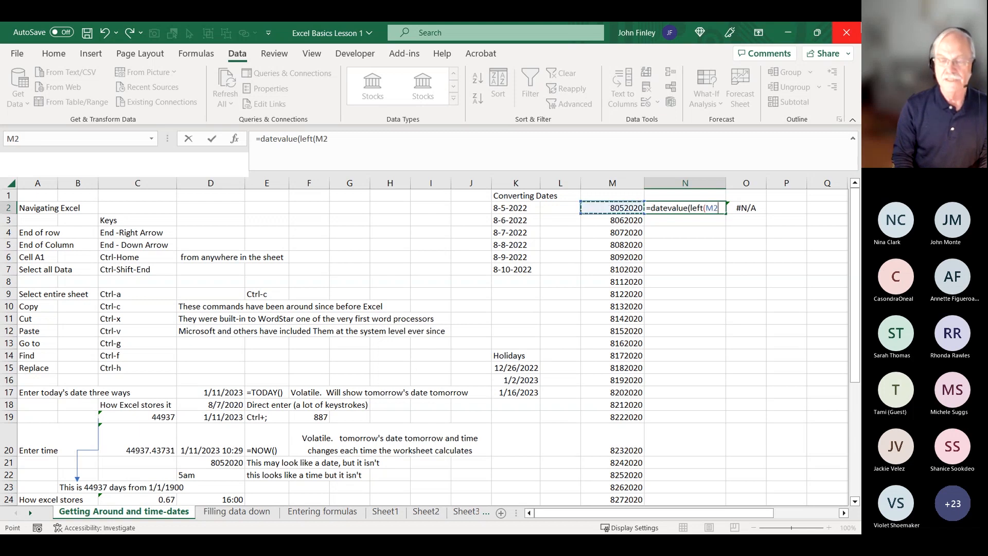
type(",1")
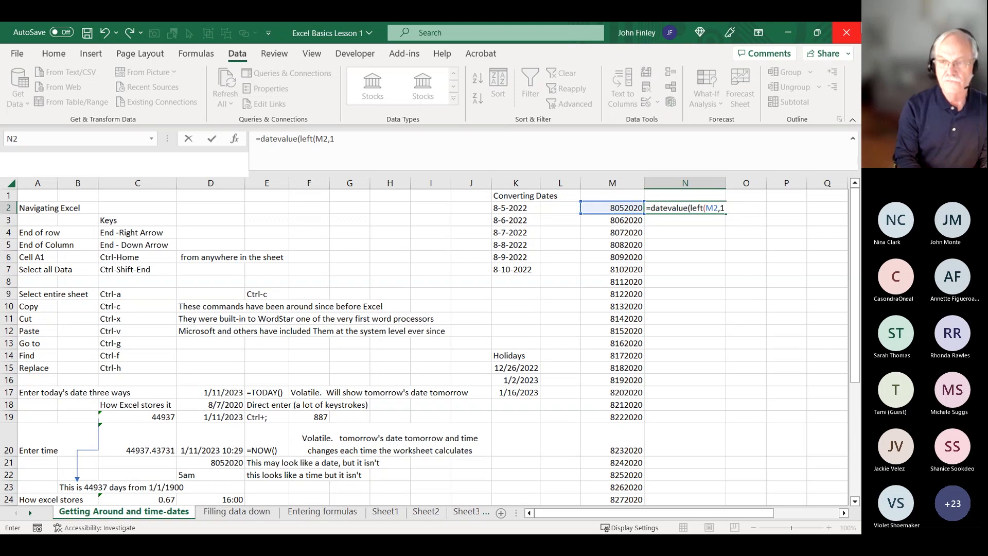
type(")")
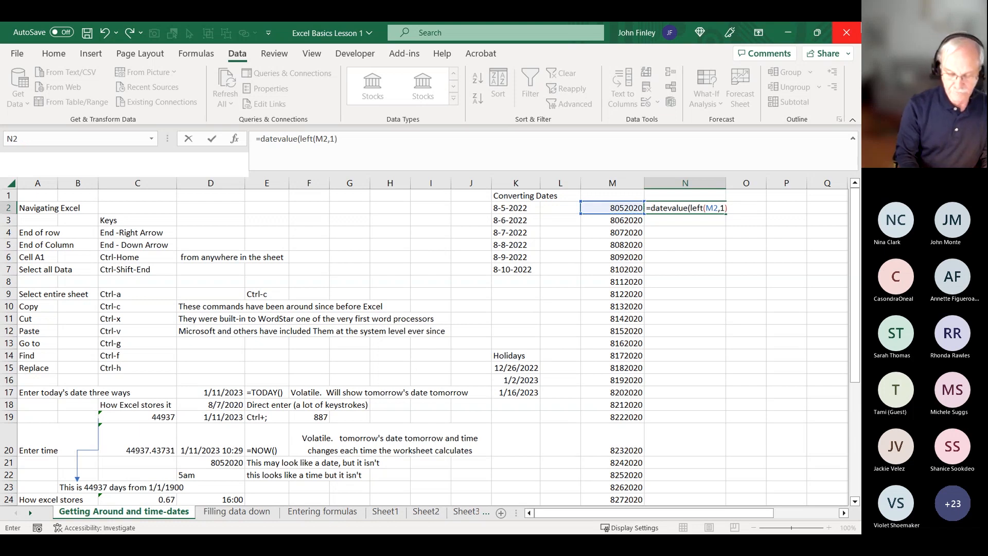
Step: Extend the N2 formula with a "/" separator and the day from M2, using &"/"&MID(M2,2,2)
type("&")
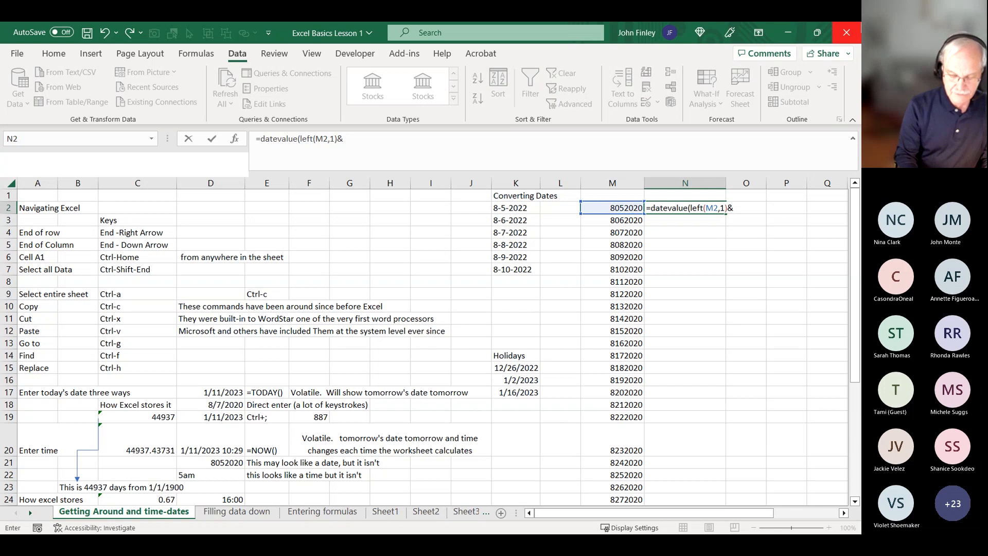
type("\"")
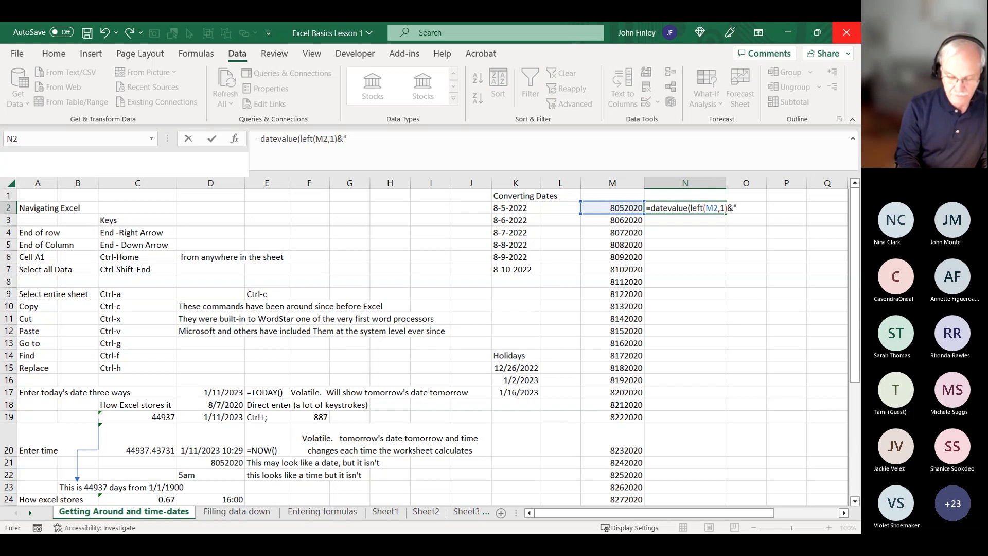
type("/\"&")
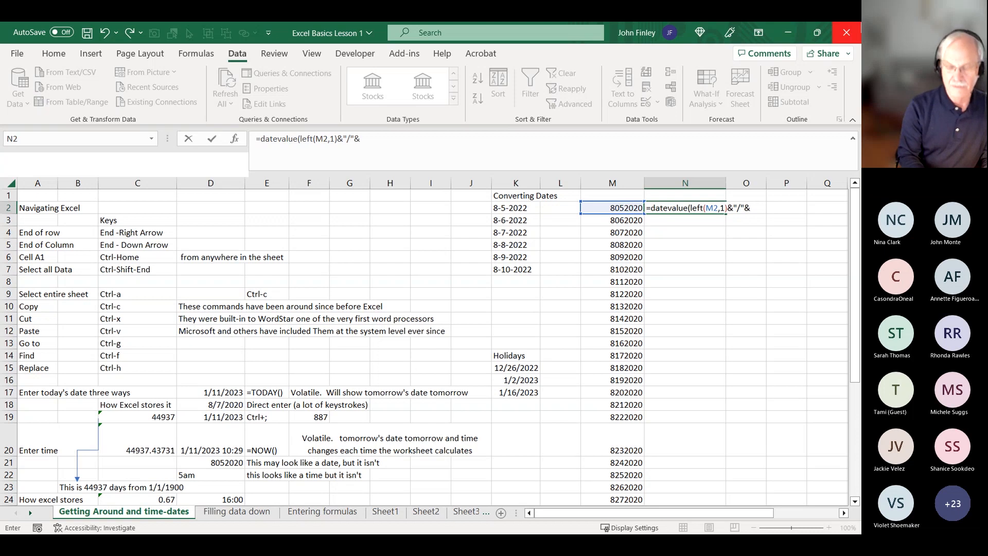
type("mid")
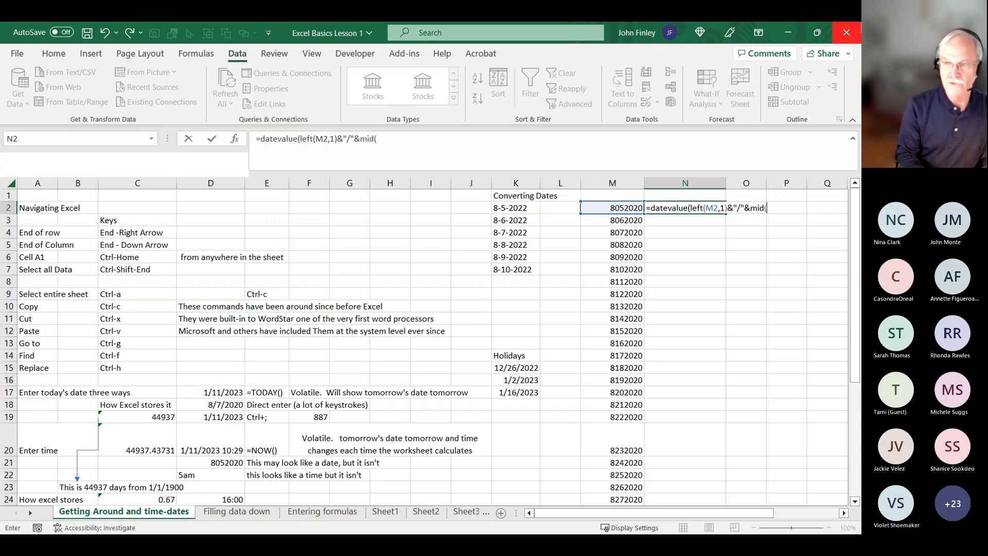
type("(")
key("Left")
type(",")
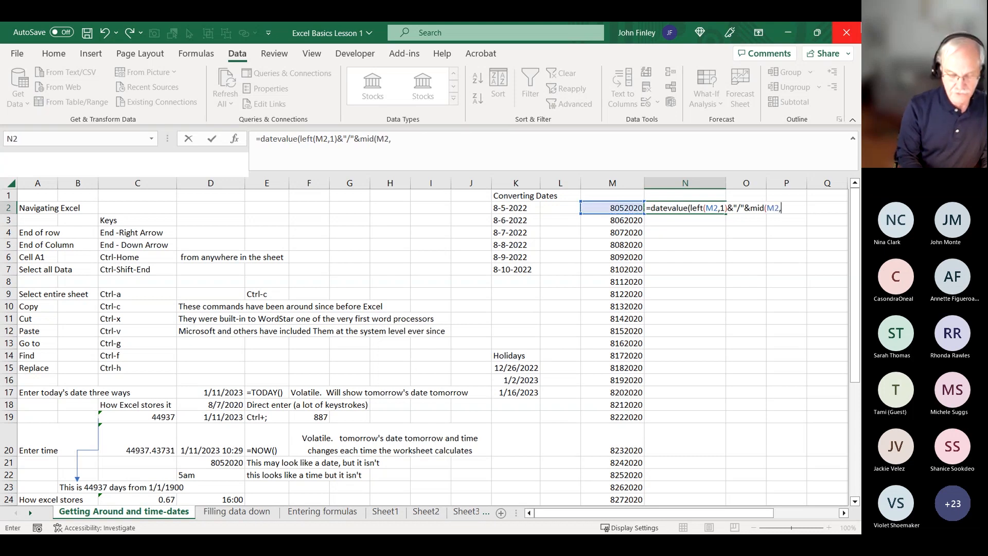
type("2,2")
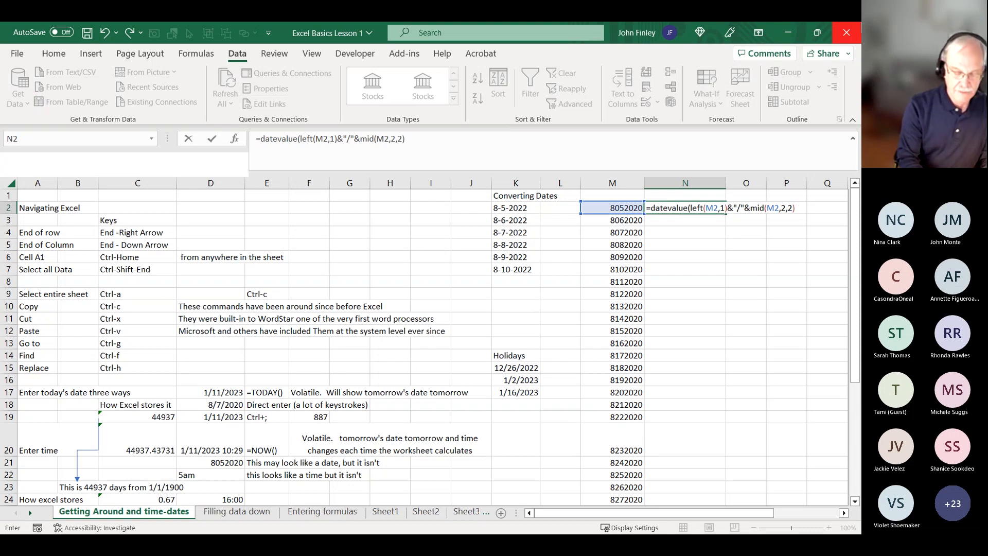
Step: Complete the N2 DATEVALUE formula with a second "/" separator and the year from M2, using &"/"&RIGHT(M2,4))
type("&\"/")
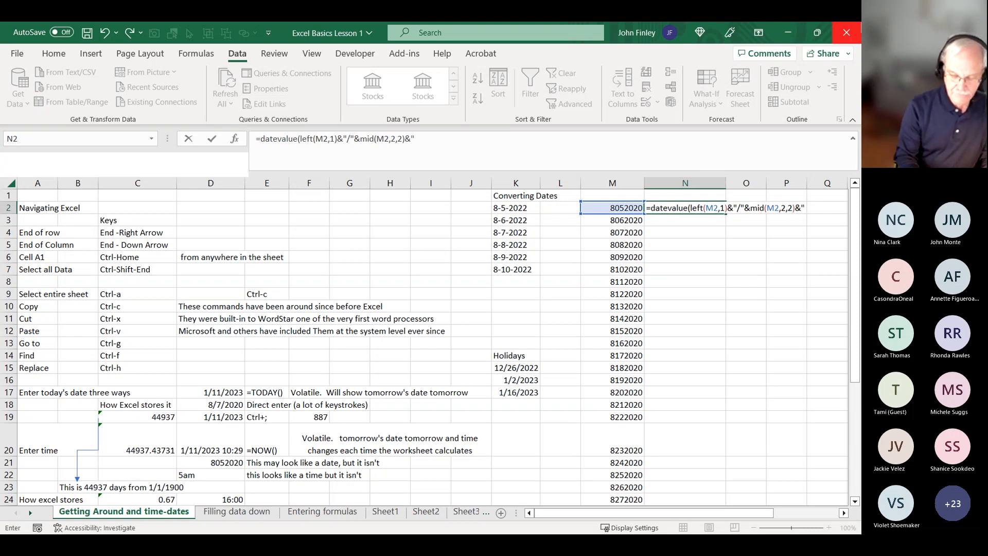
type("\"")
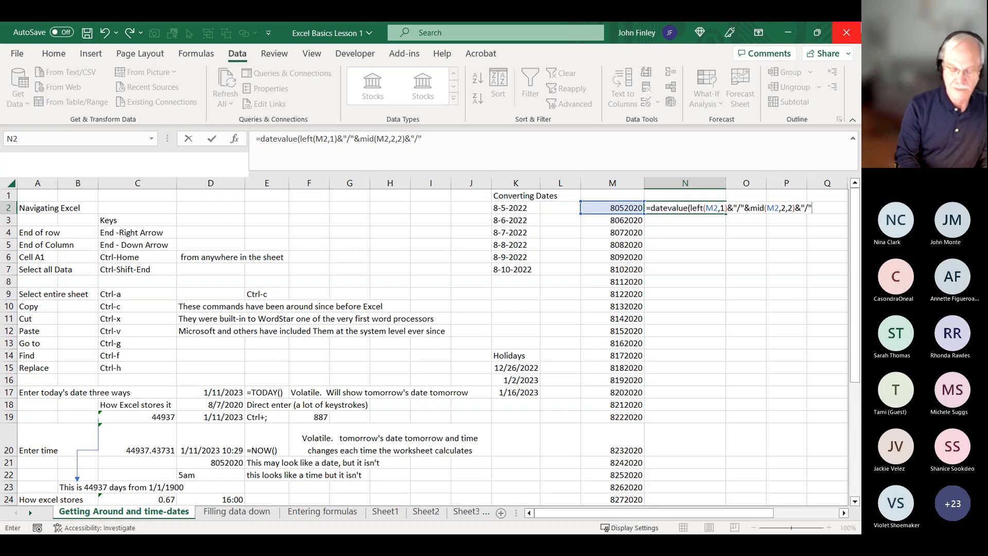
type("&")
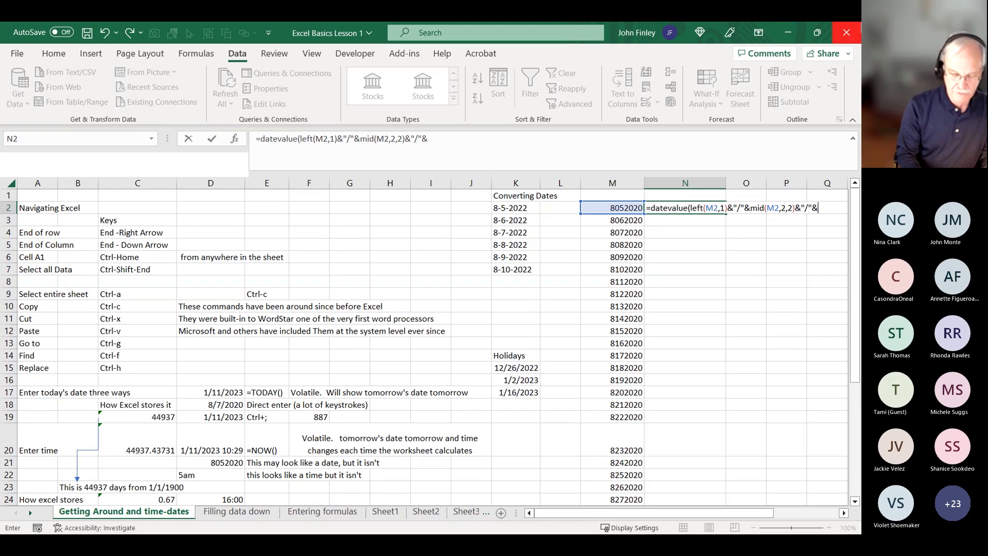
type("ring")
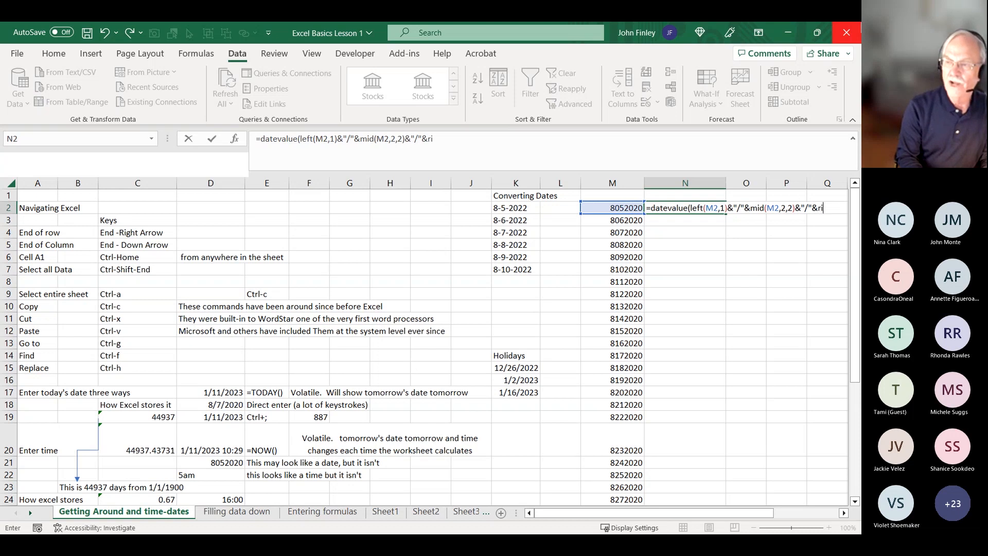
key("BackSpace")
key("BackSpace")
type("g")
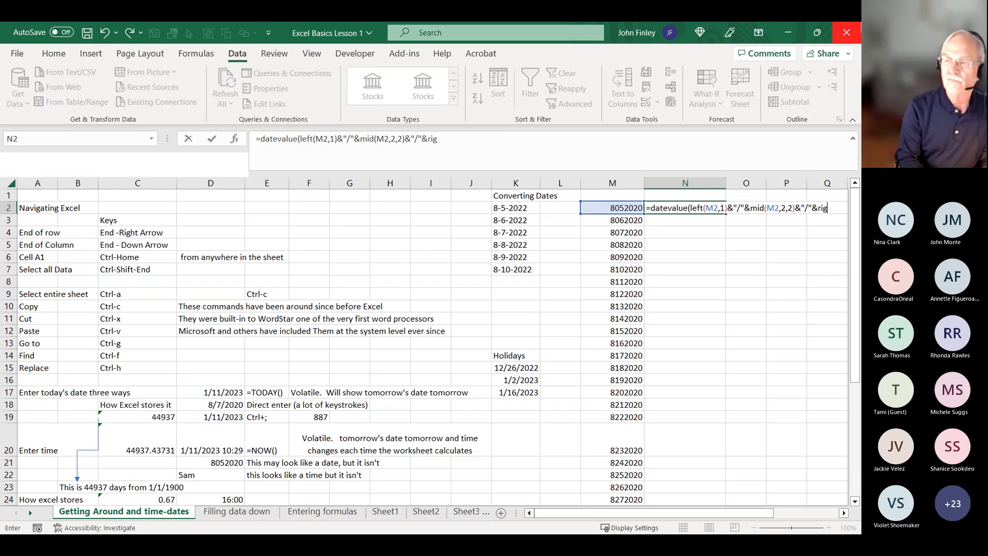
type("ht(")
key("Left")
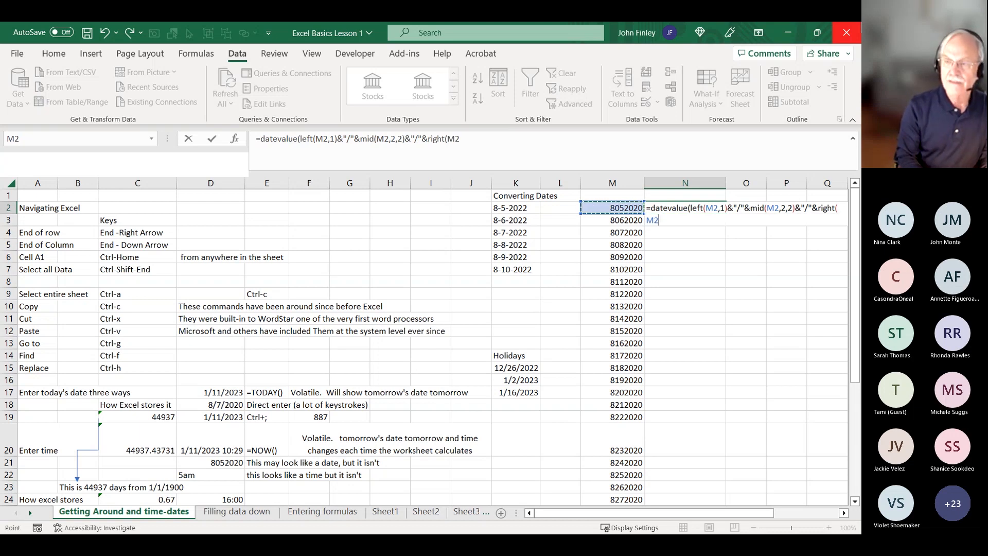
type(",")
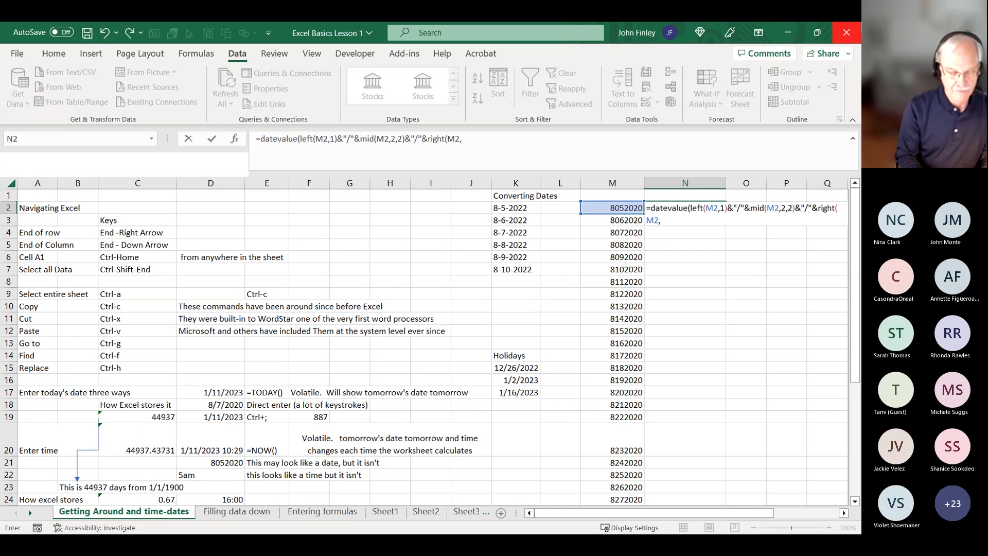
type("4)")
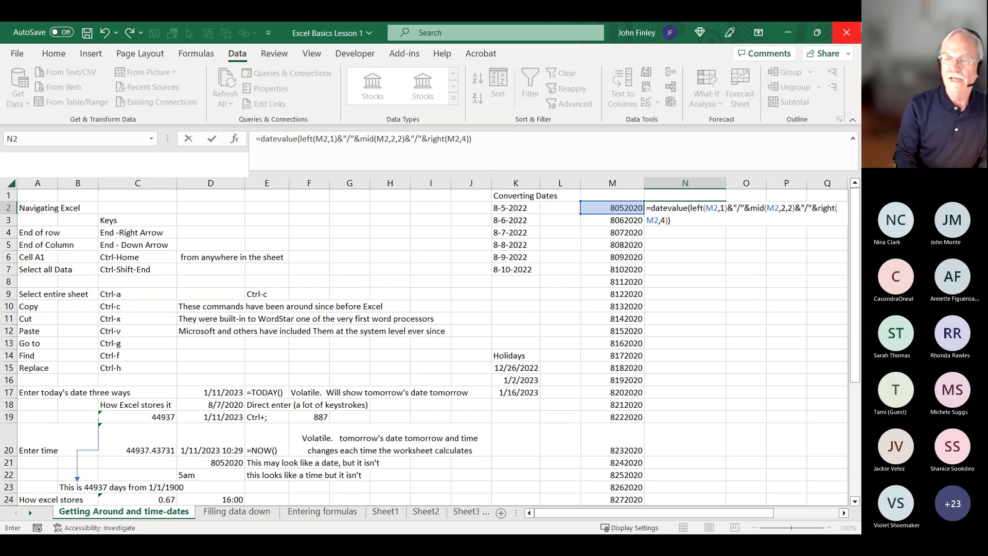
type(")")
key("Return")
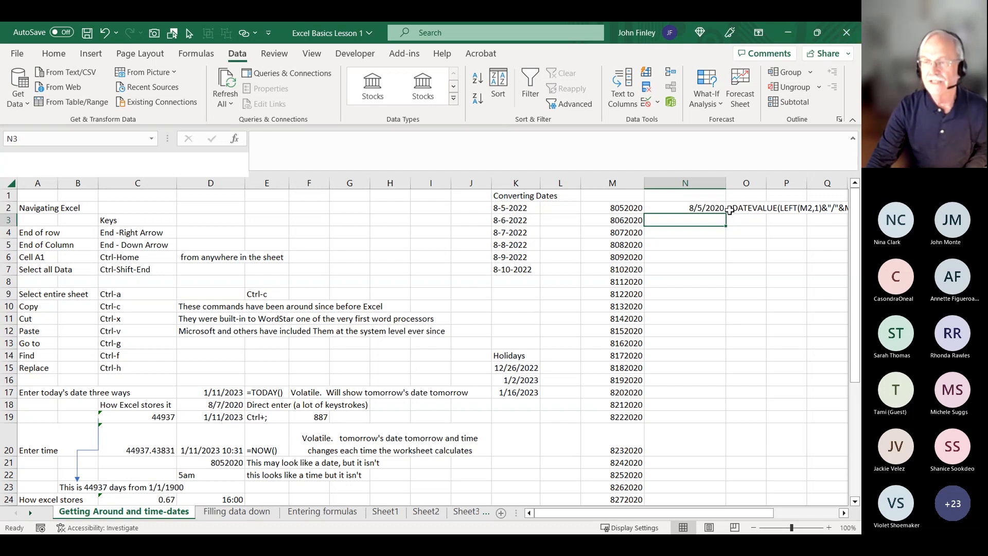
Step: Fill the N2 DATEVALUE formula down column N through row 28, and check that it reaches the last number in column M
left_click(711, 209)
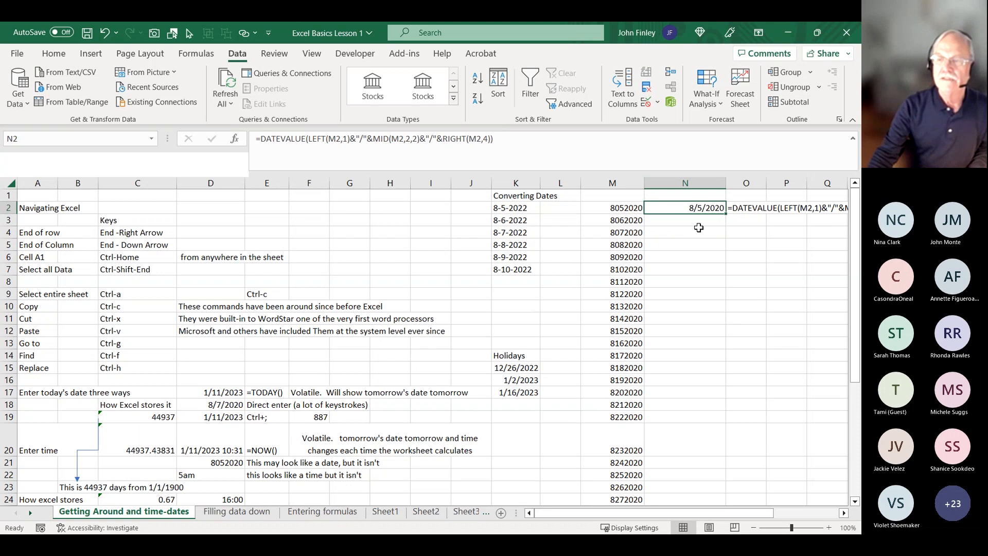
double_click(728, 215)
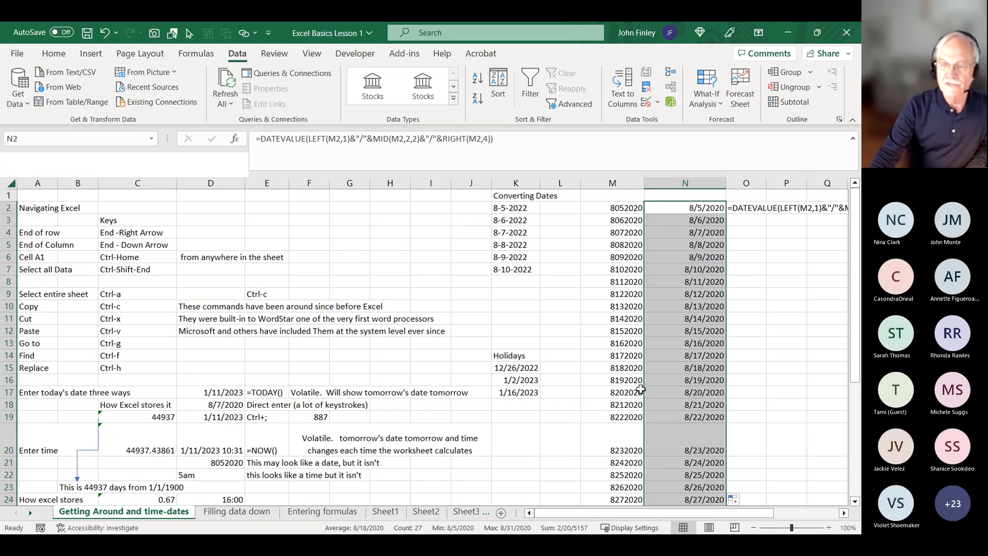
scroll(635, 367, "down", 6)
left_click(634, 325)
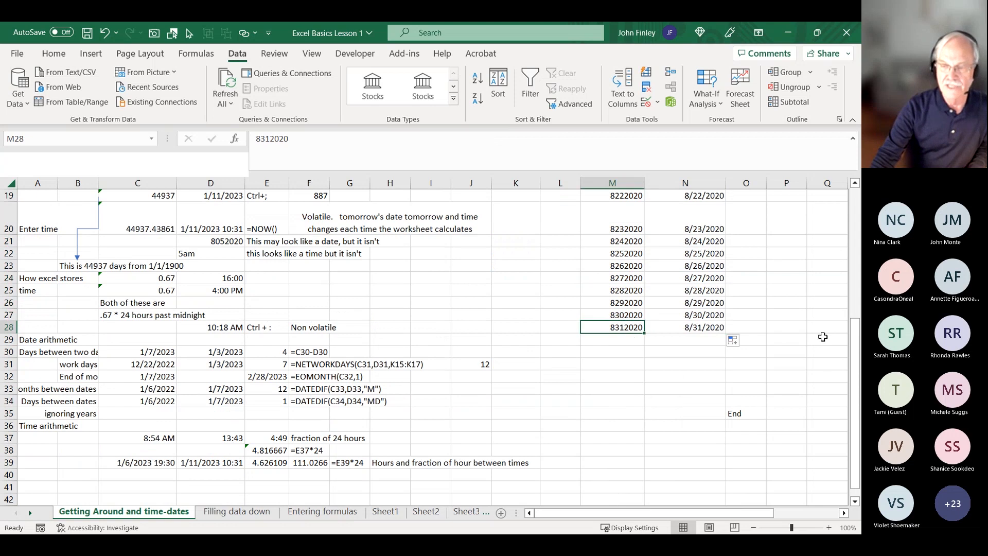
scroll(818, 334, "up", 6)
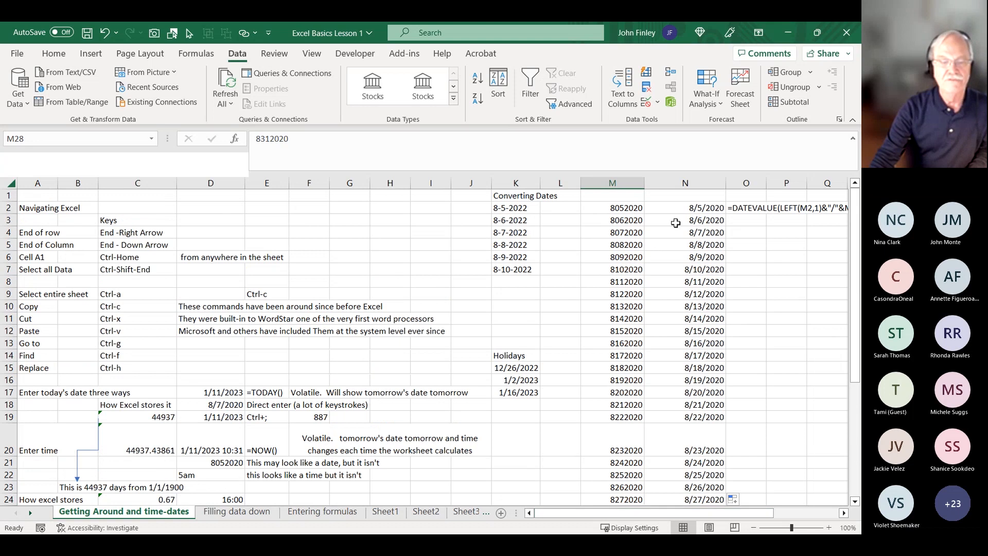
scroll(660, 301, "down", 2)
scroll(664, 289, "down", 3)
scroll(679, 273, "up", 5)
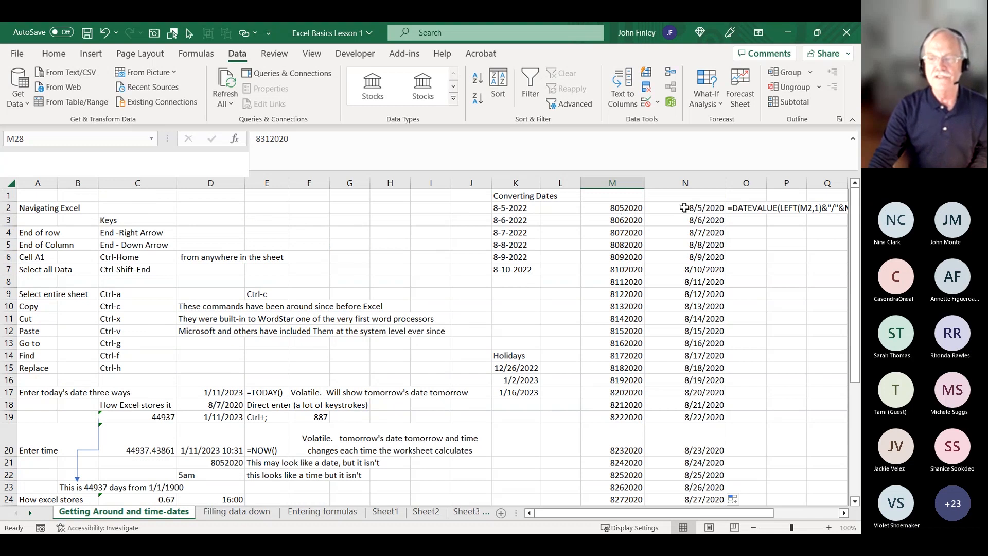
Step: Copy the formulas in N2:N28 and paste them over themselves as values only
left_click(704, 211)
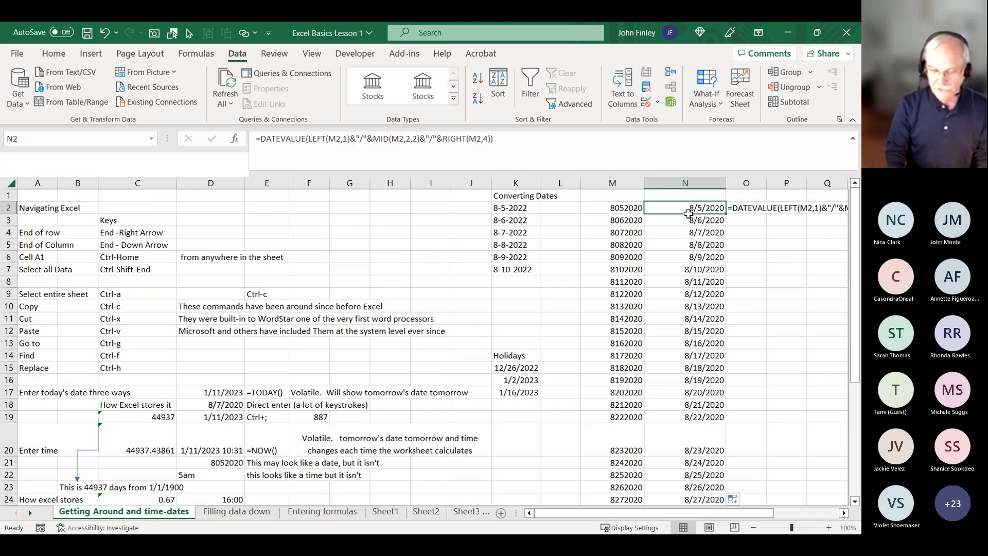
key("End")
key("shift+Down")
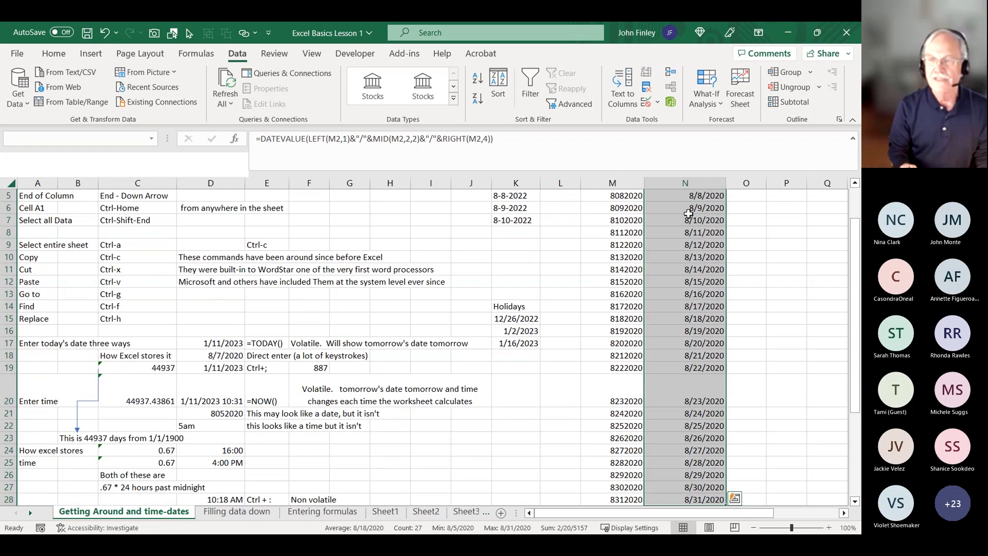
key("ctrl+c")
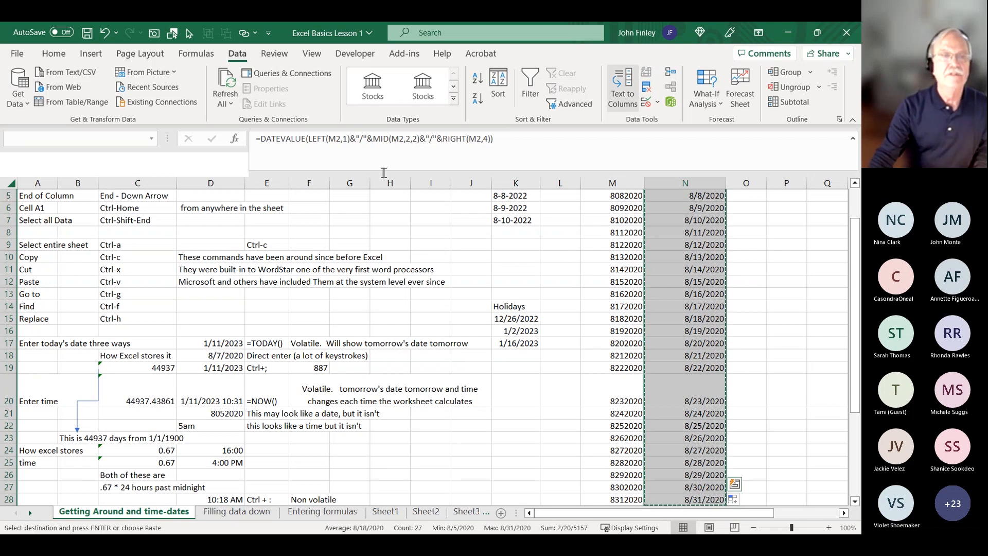
left_click(53, 54)
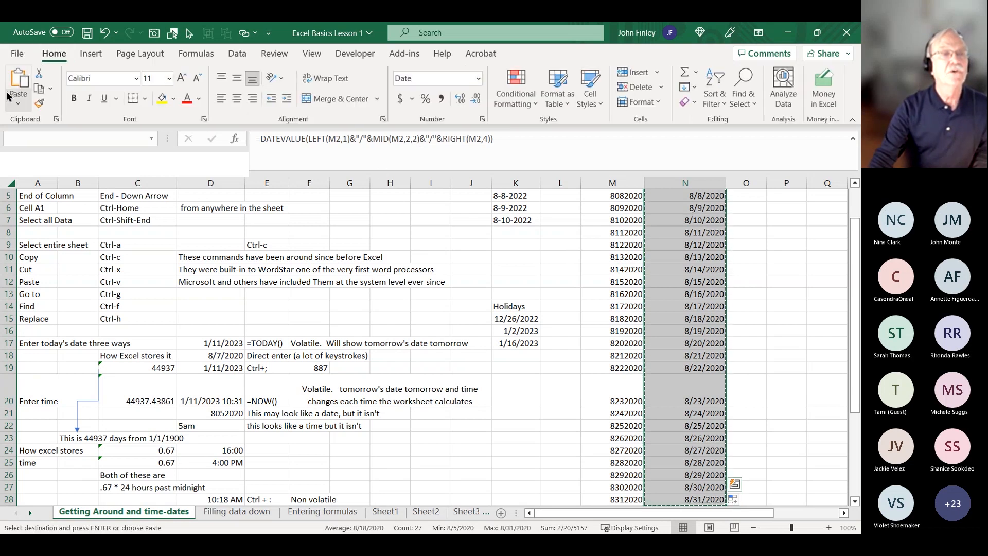
left_click(19, 105)
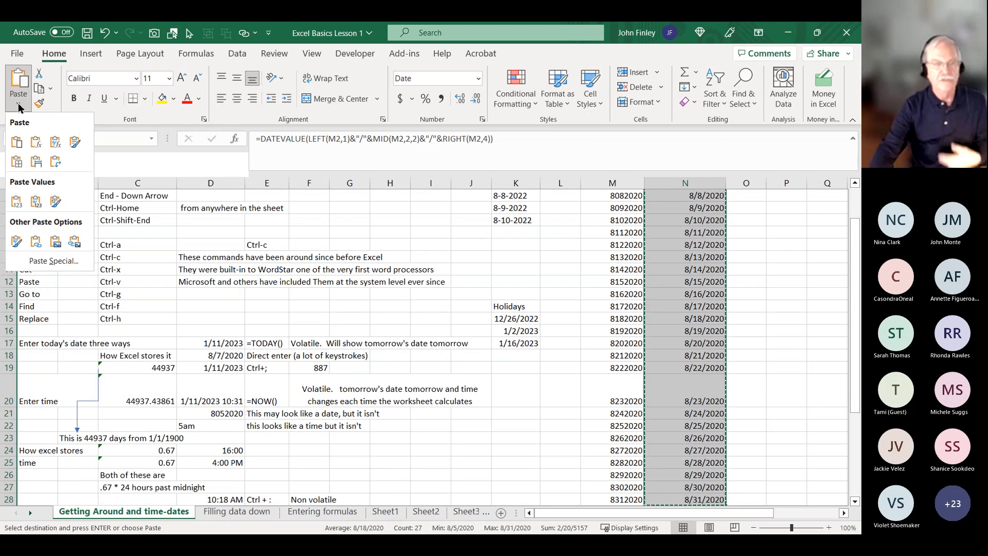
left_click(17, 201)
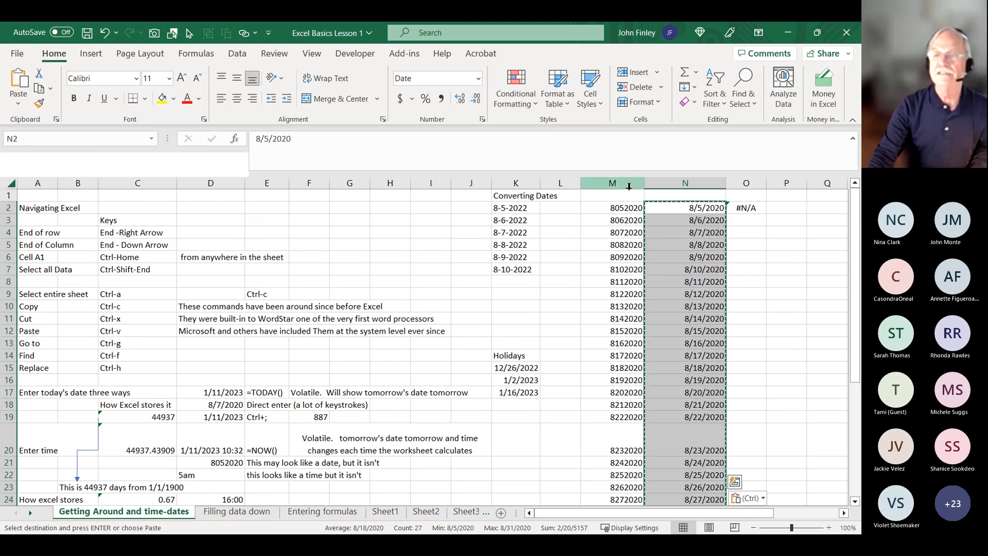
Step: Clear the number dates in column M and the FORMULATEXT formula in O2
left_click(612, 185)
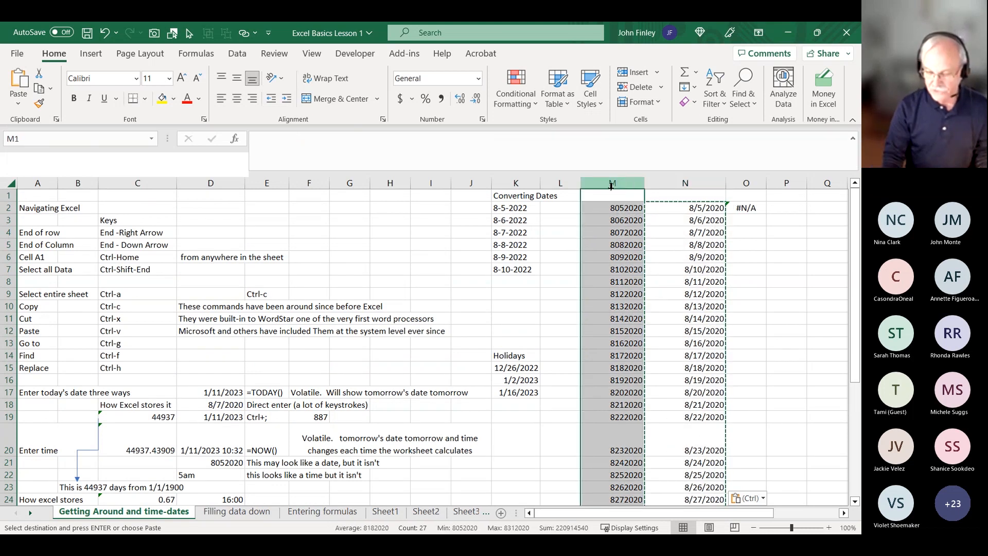
key("Delete")
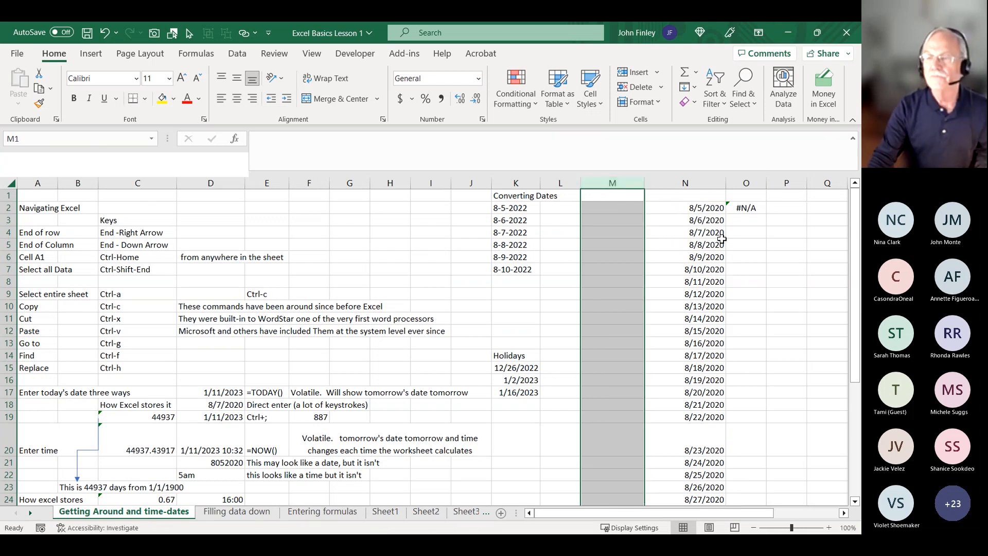
left_click(733, 210)
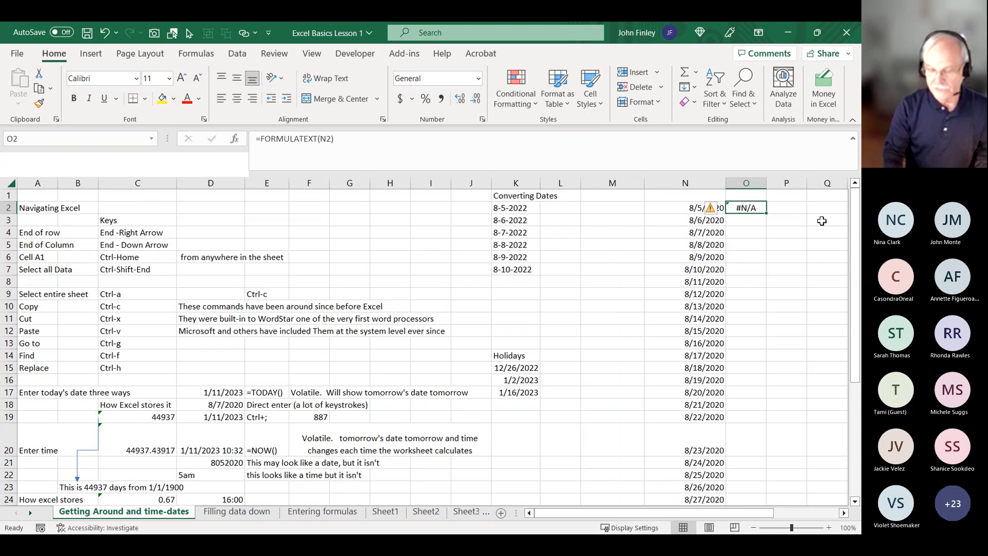
key("Delete")
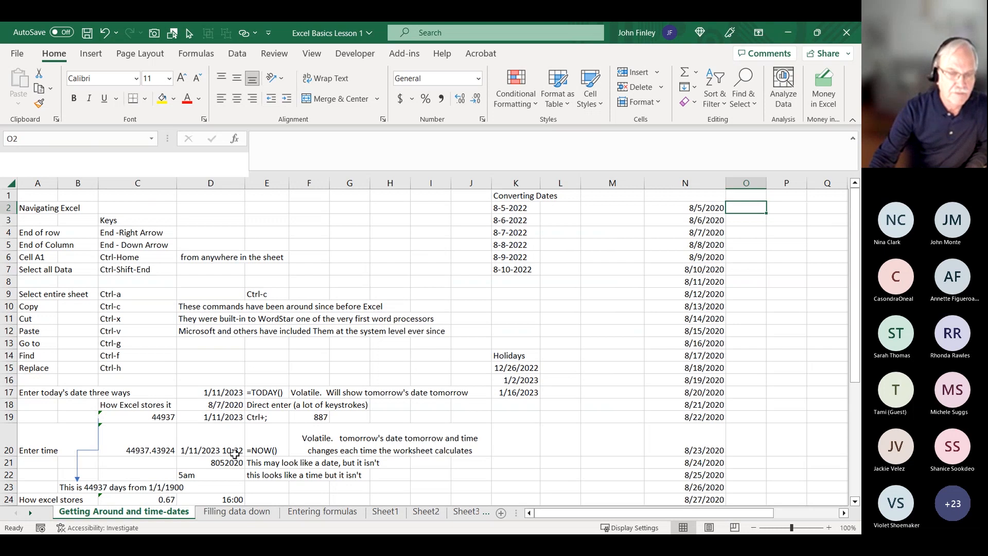
Step: On the Filling data down sheet, clear the old filled values in C5:C18 and D5:D18
left_click(248, 514)
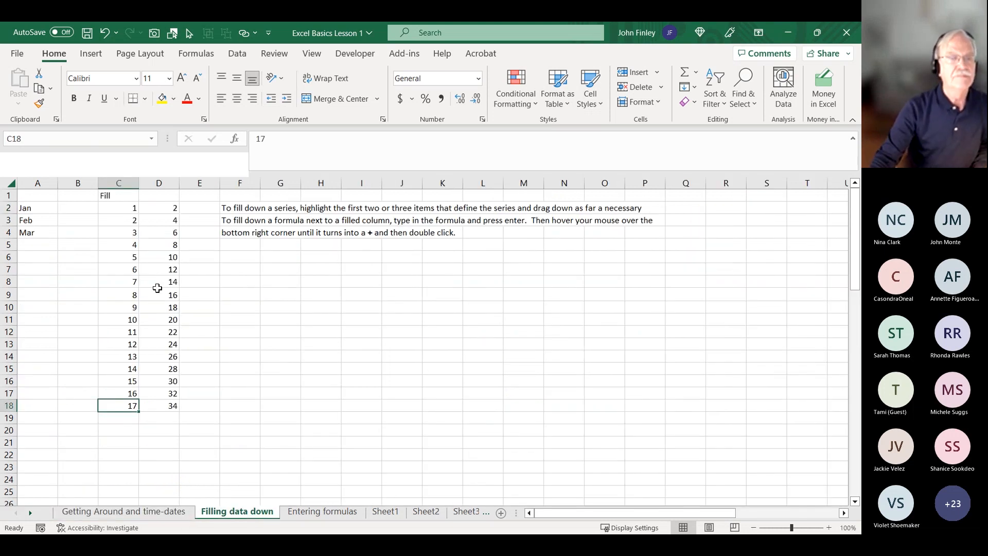
left_click_drag(132, 243, 119, 405)
key("Delete")
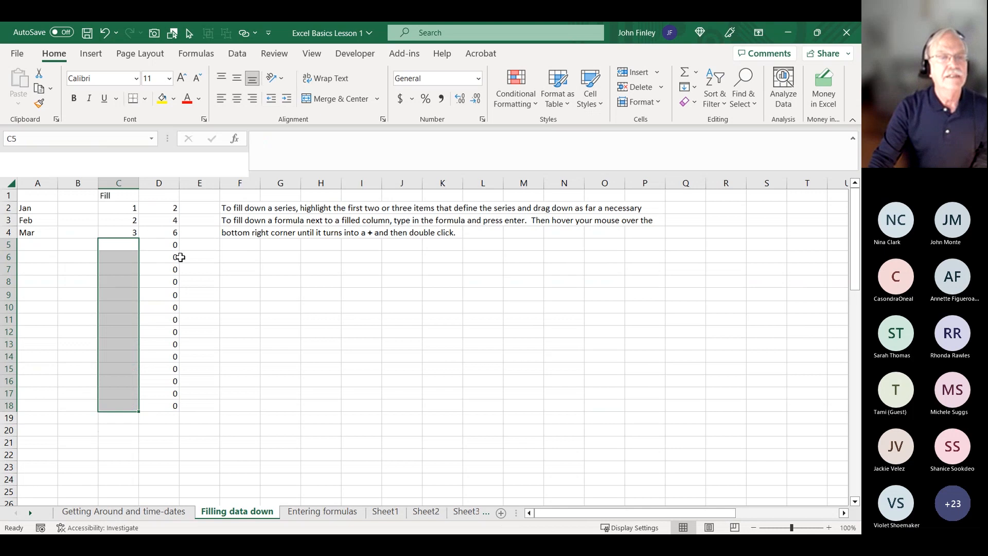
left_click_drag(169, 245, 151, 400)
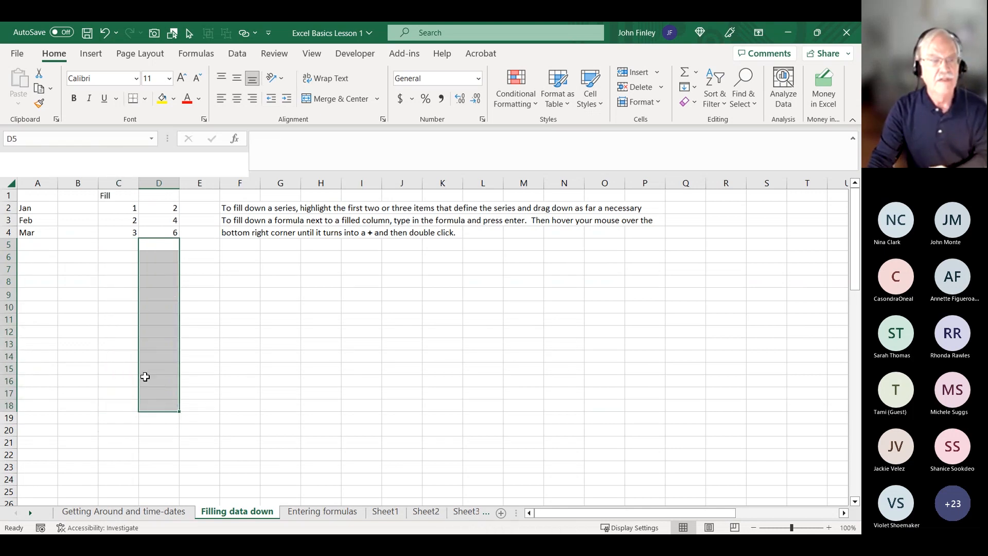
key("Delete")
Step: Extend the month series from A2:A4 down to Dec in A13, and the number series from C2:C4 down to 20 in C21
left_click(36, 212)
left_click_drag(37, 212, 50, 354)
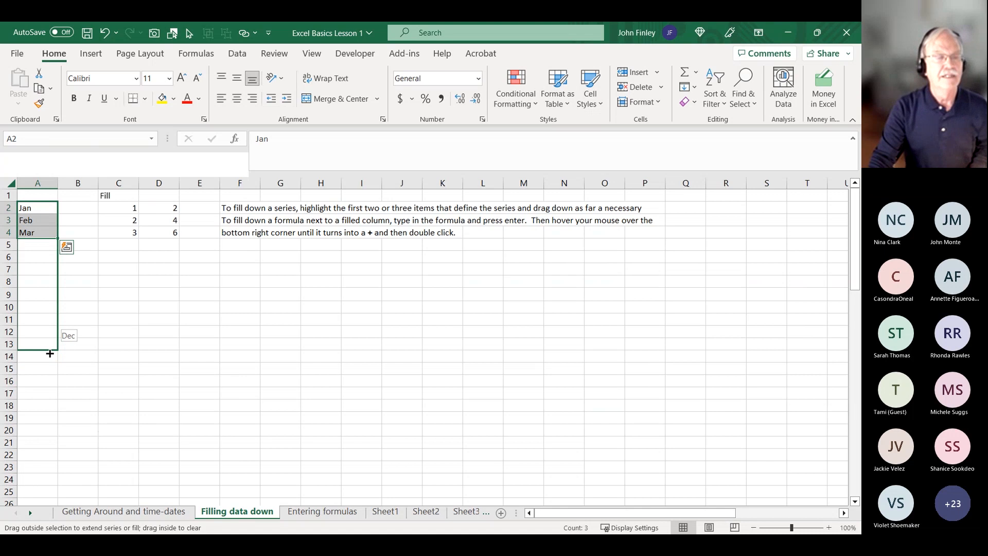
left_click_drag(50, 354, 50, 353)
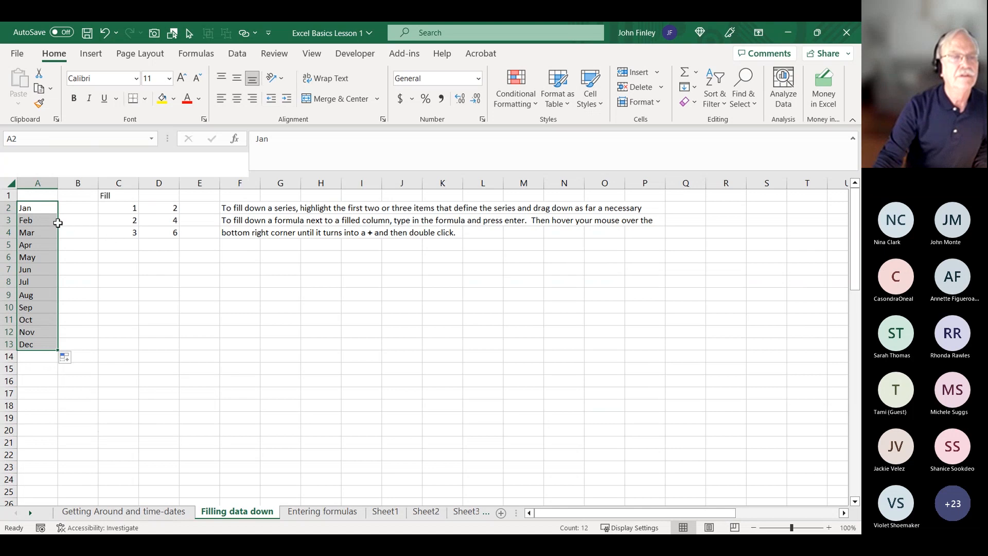
left_click(122, 208)
mouse_move(122, 208)
left_mouse_down()
mouse_move(138, 257)
mouse_move(136, 338)
mouse_move(117, 448)
left_mouse_up()
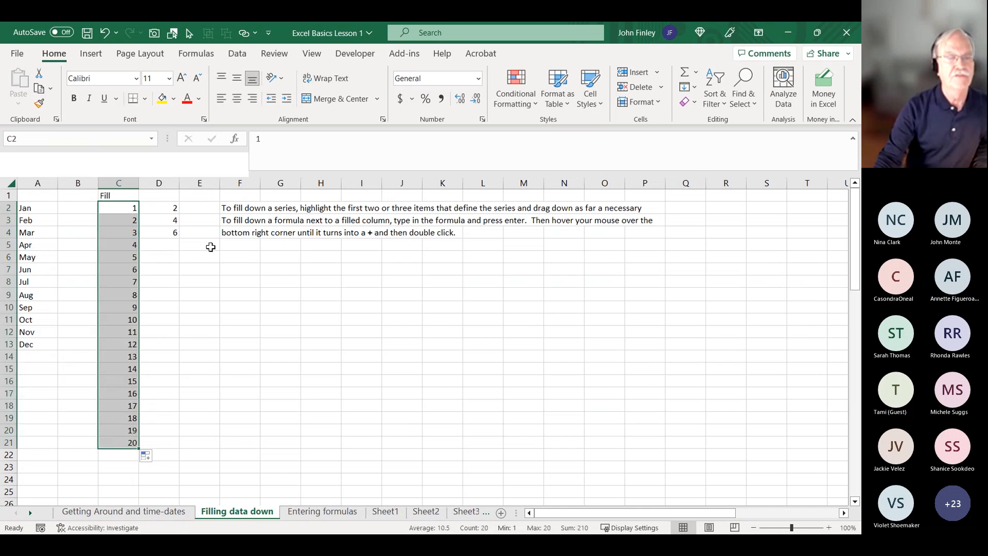
Step: Review the doubling formulas in D2:D4, and fill the D4 formula =C4*2 down to D21 alongside column C
left_click(175, 207)
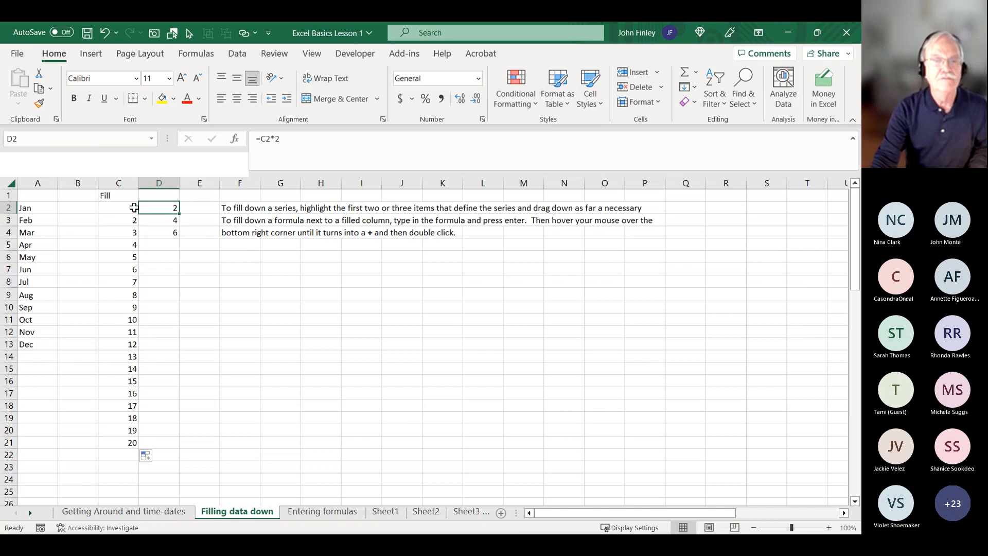
left_click(176, 219)
left_click(171, 233)
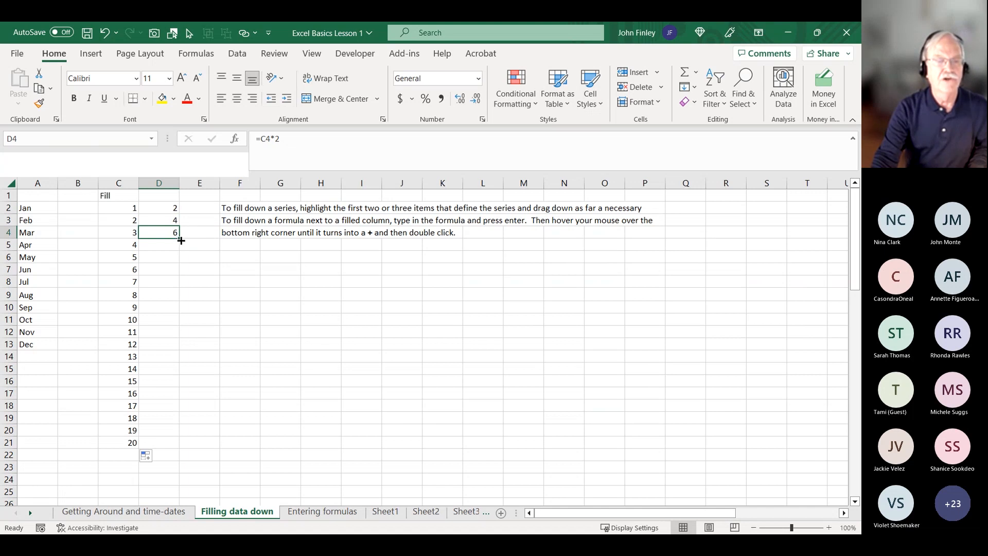
double_click(181, 240)
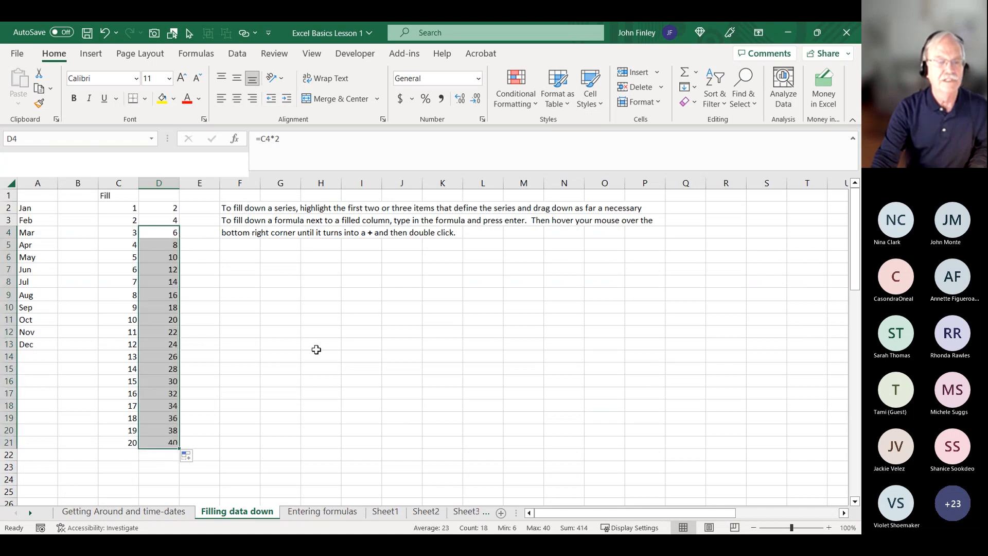
left_click(251, 374)
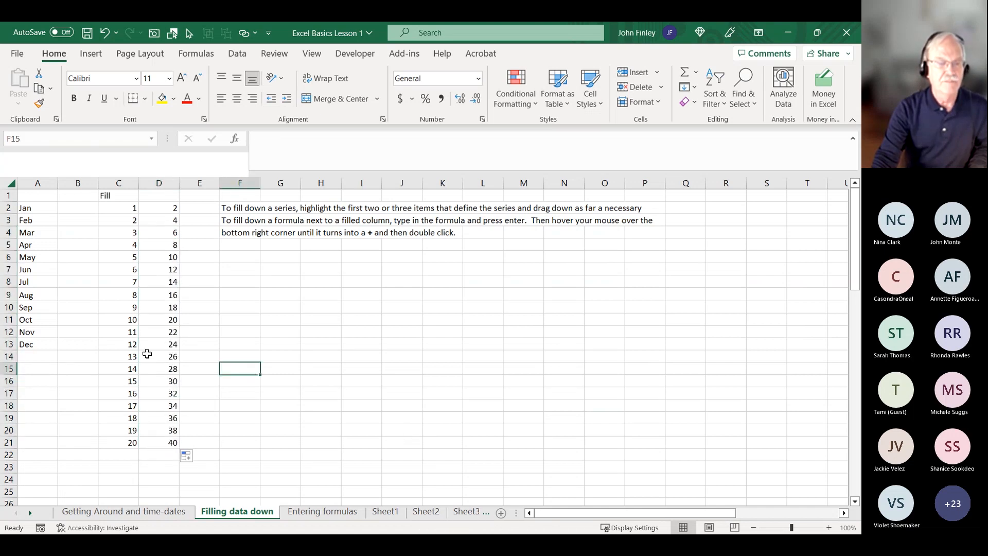
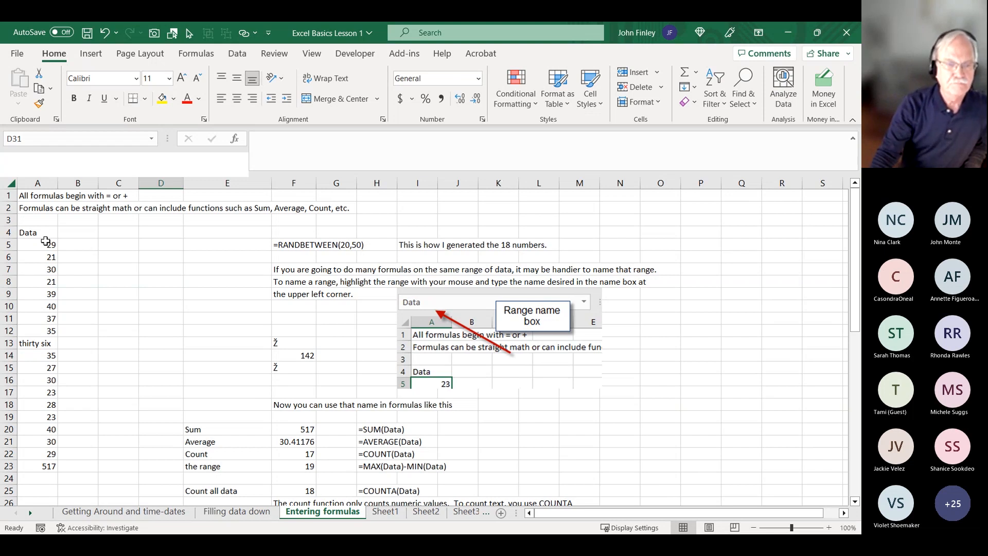
Step: Select A5:A22 to check its range name, and reselect the same cells by going to the named range Data
left_click(38, 249)
left_click_drag(38, 249, 11, 451)
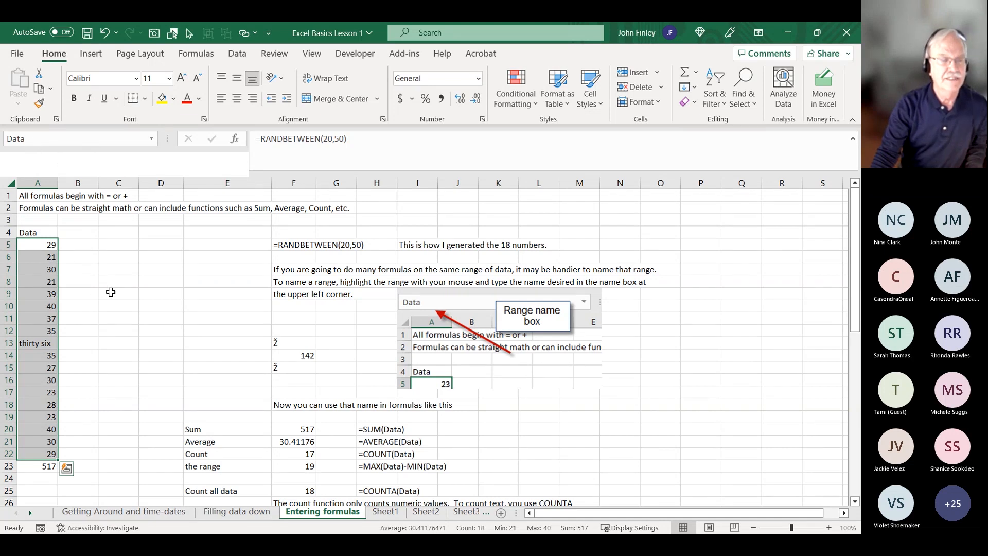
left_click(165, 286)
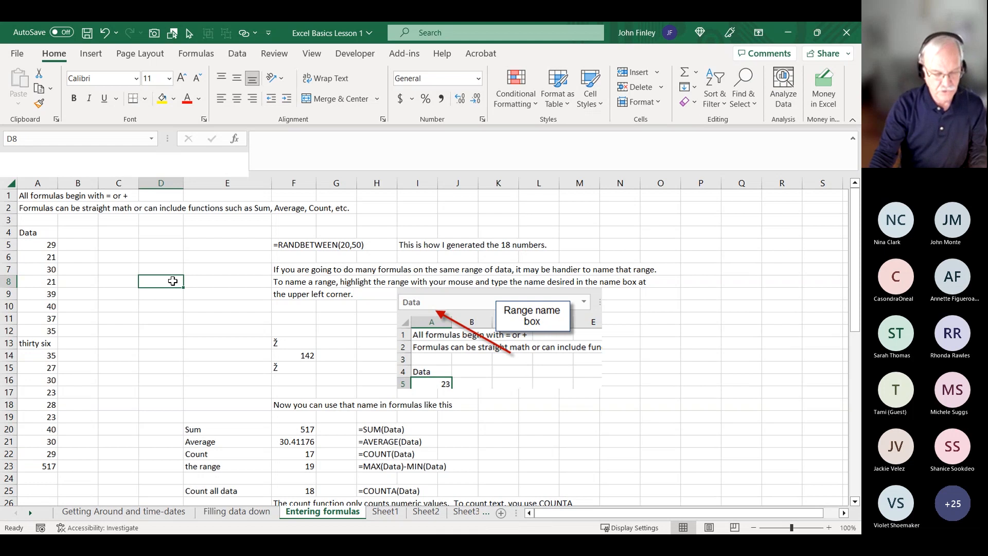
key("F5")
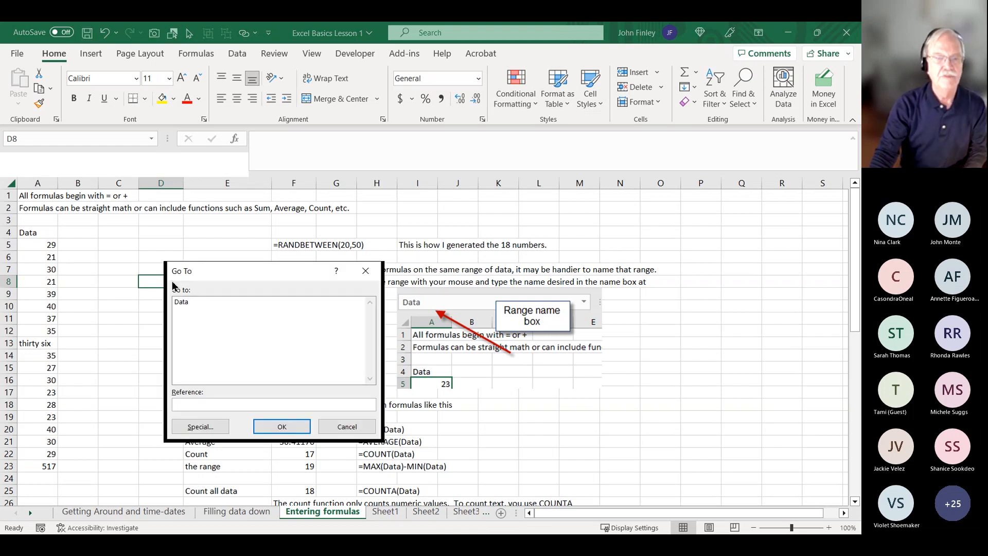
left_click(187, 305)
left_click(282, 427)
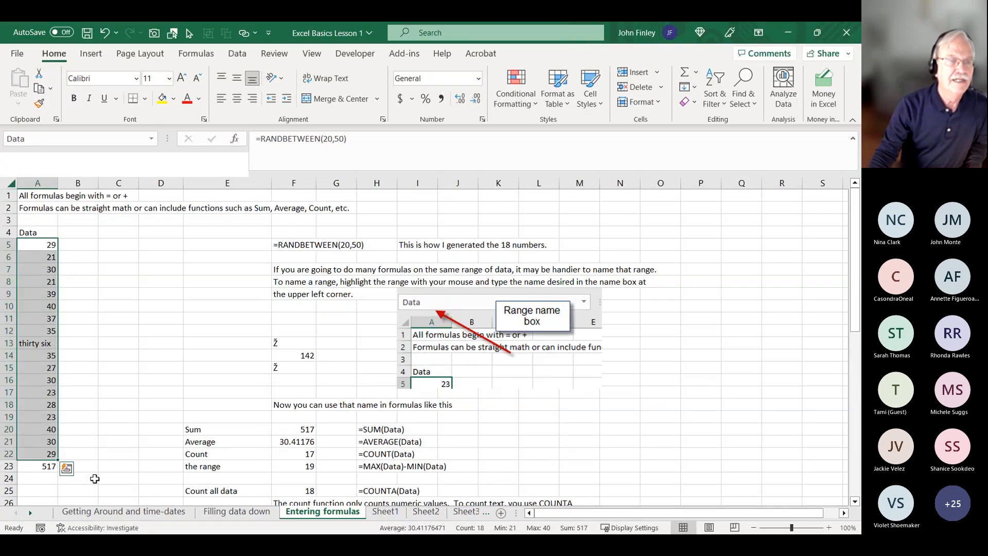
Step: Review the Data range A5:A22 and the formulas that use its name in A23 and F20:F22
left_click(31, 249)
left_click_drag(31, 249, 35, 452)
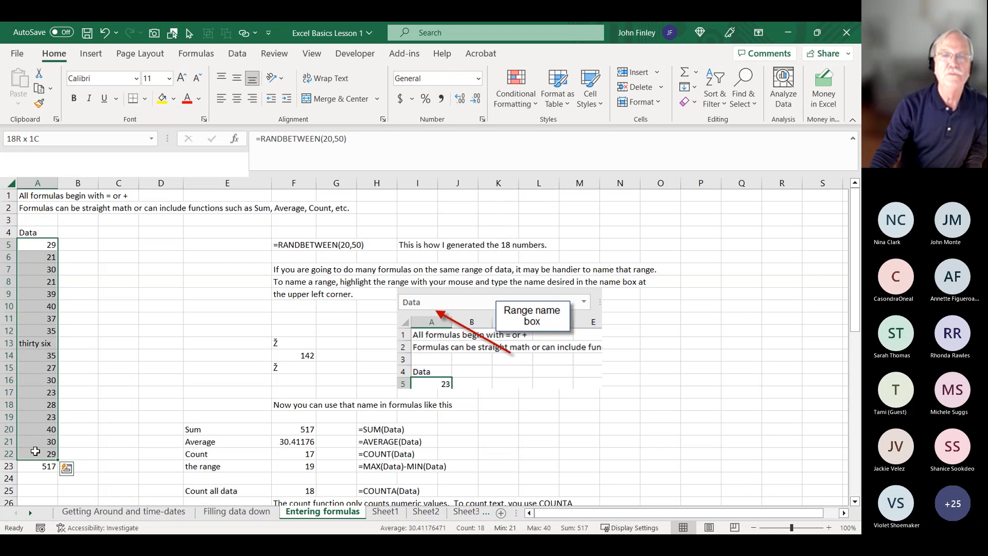
left_click(78, 393)
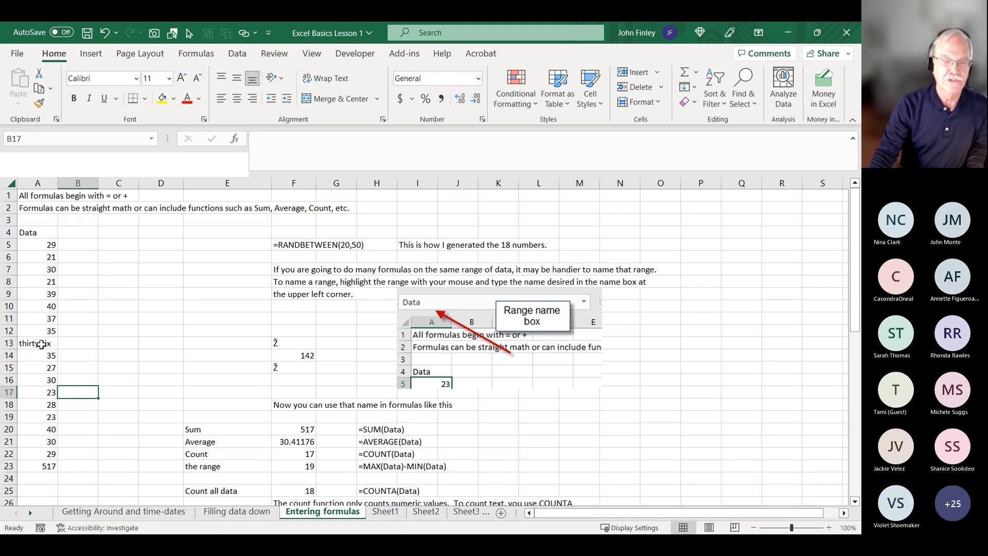
left_click(322, 247)
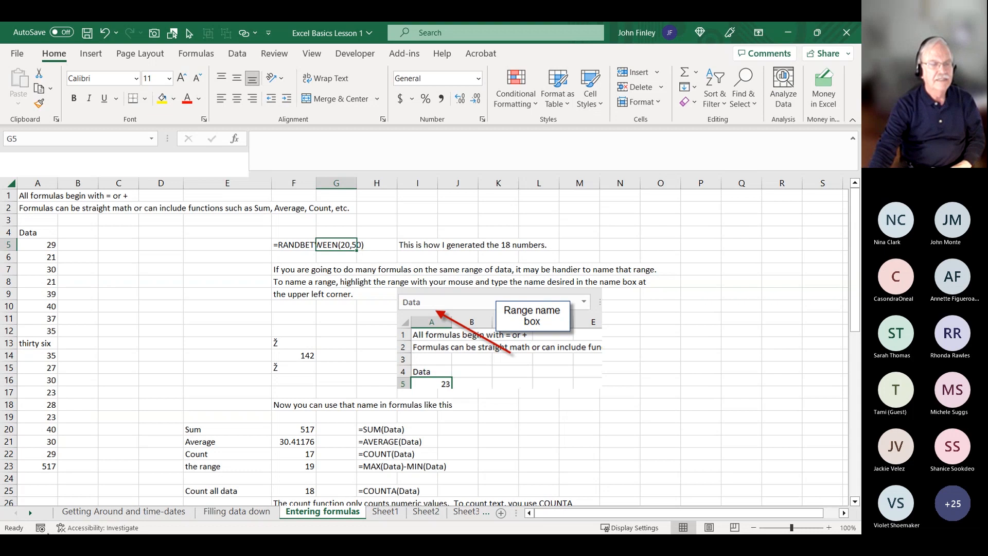
left_click(34, 468)
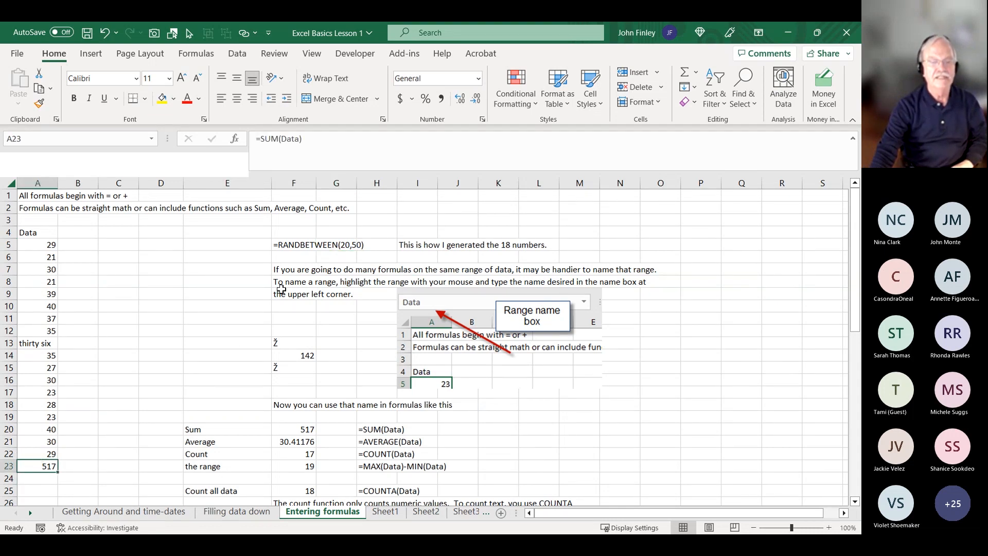
left_click(315, 430)
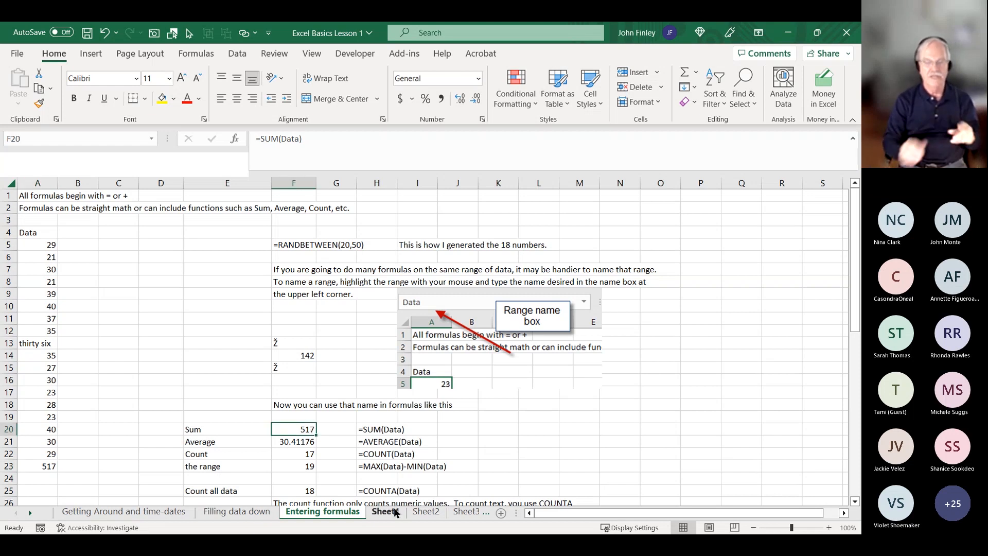
key("Down")
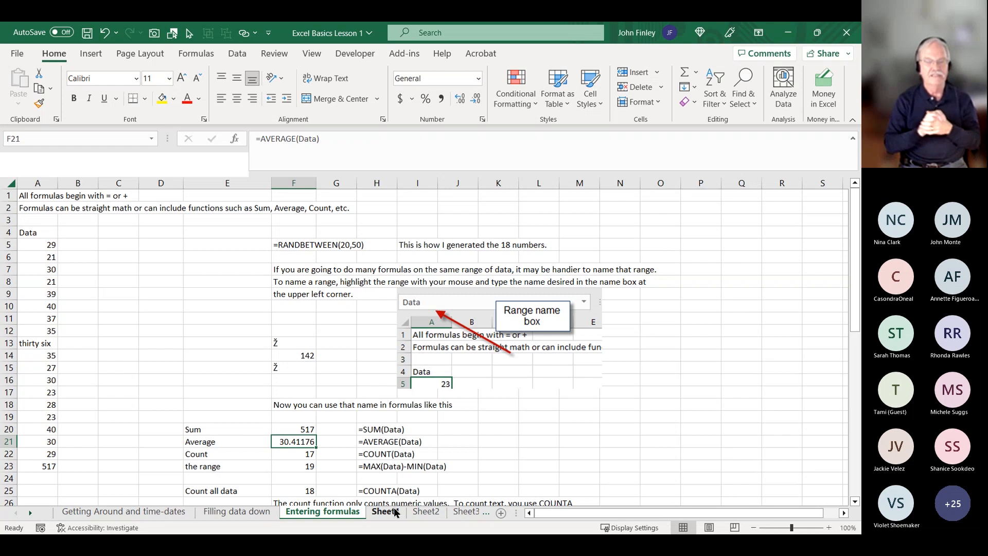
key("Down")
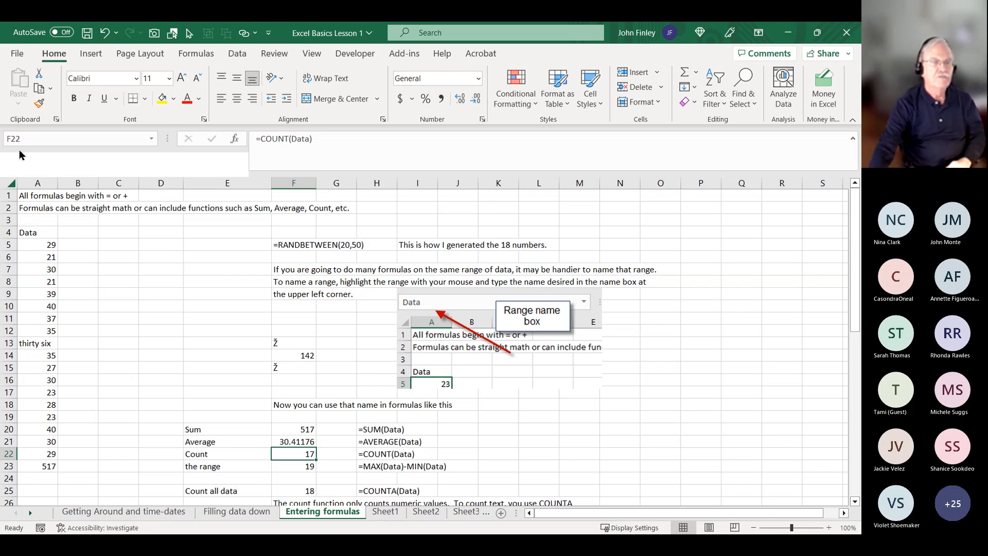
Step: Select the Data range A5:A22 and read the sheet's notes on COUNTA, simple math and inserting functions
left_click_drag(40, 250, 3, 450)
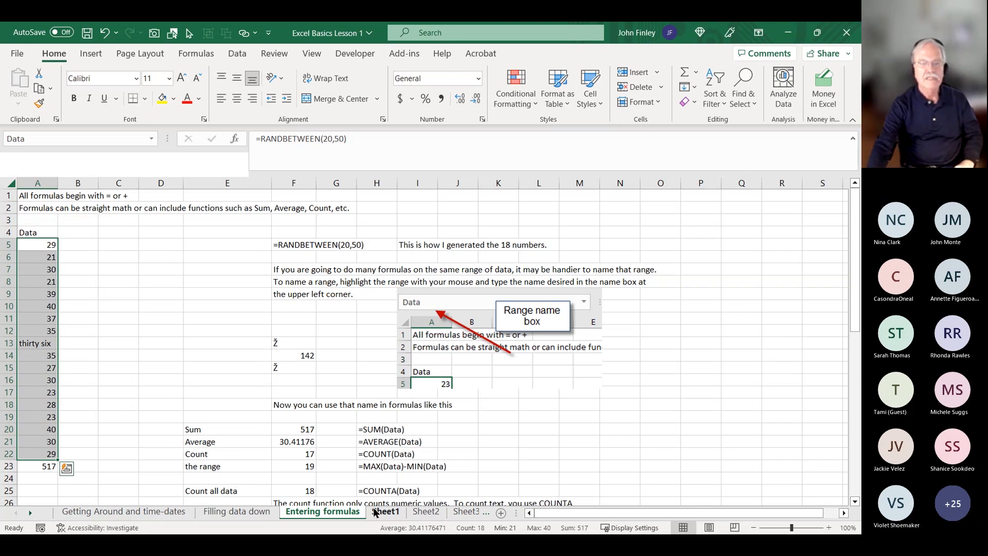
scroll(384, 449, "down", 1)
scroll(384, 438, "up", 1)
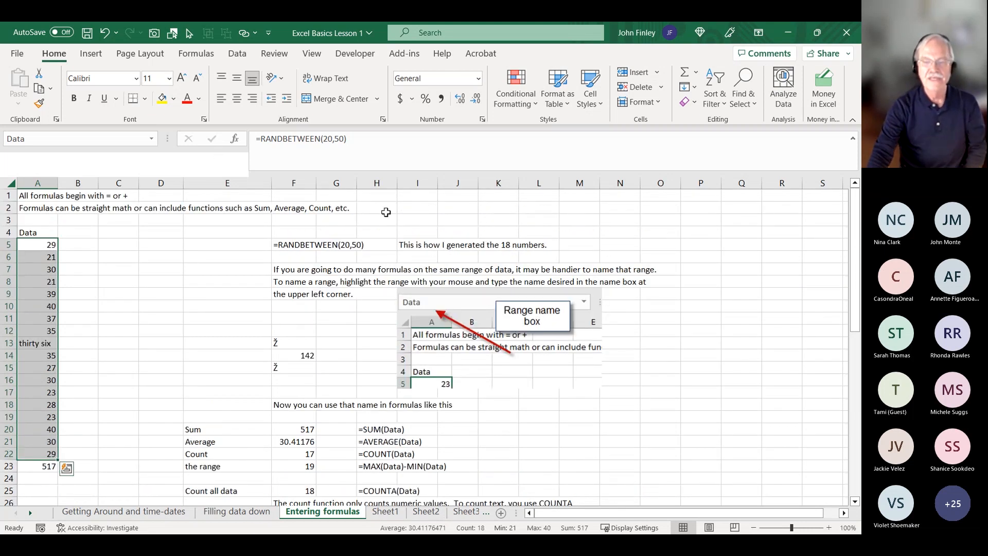
scroll(566, 453, "down", 2)
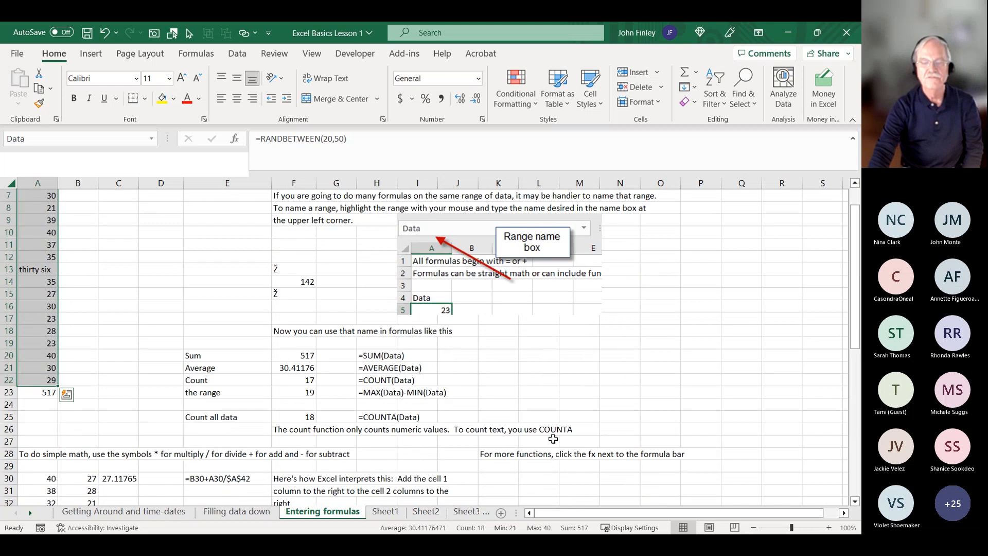
scroll(554, 438, "down", 1)
scroll(359, 356, "up", 2)
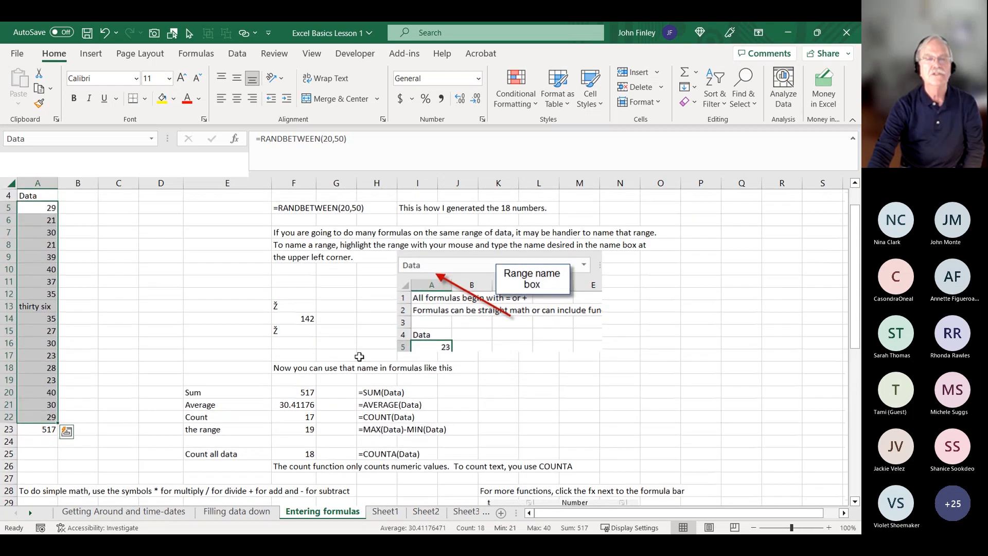
scroll(359, 357, "up", 1)
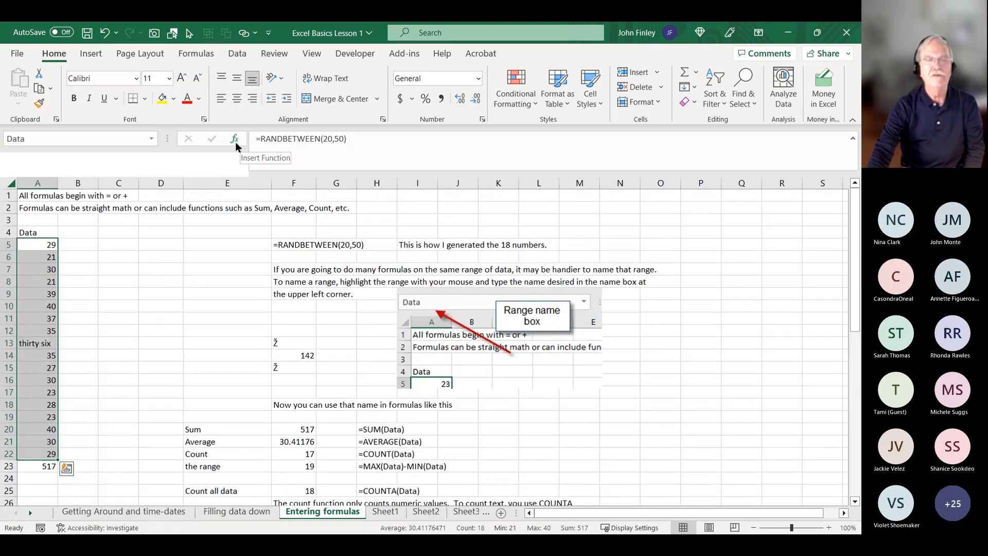
Step: Inspect the arguments of the RANDBETWEEN formula in A5 with Insert Function, and leave without applying any change
left_click(236, 143)
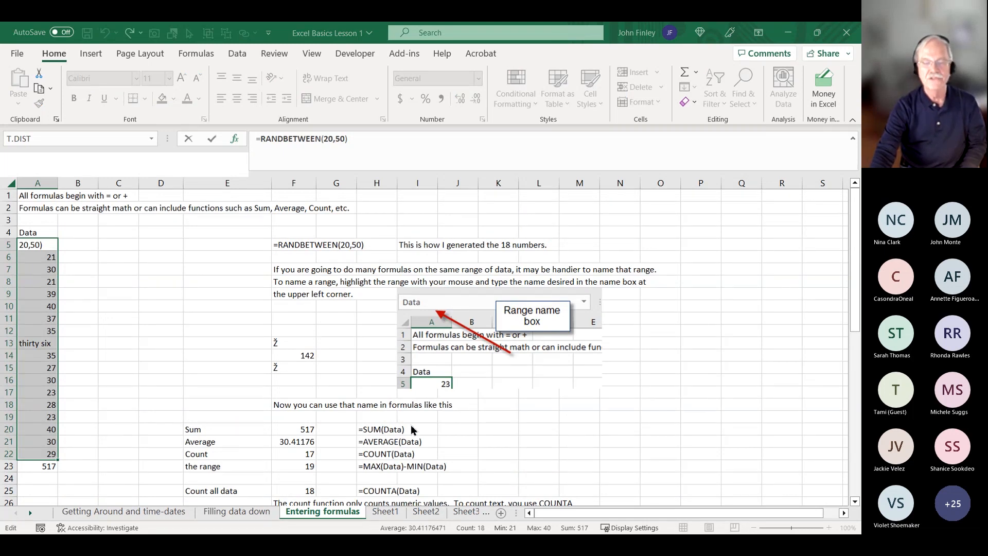
key("Escape")
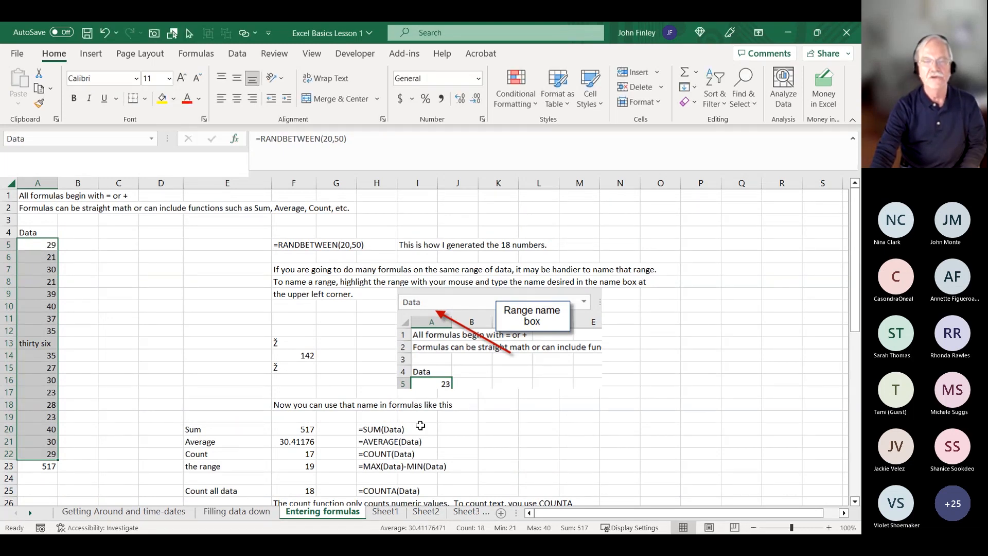
left_click(234, 145)
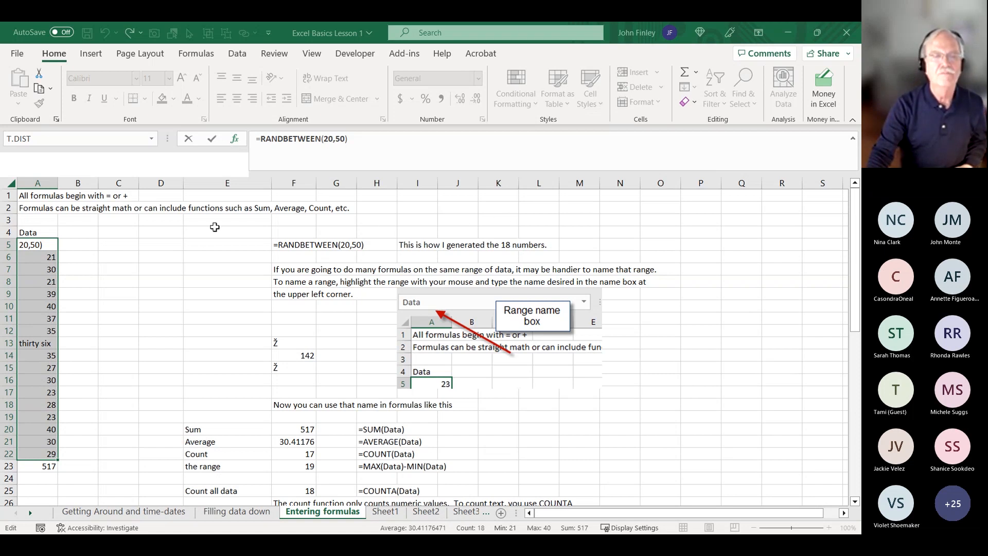
left_click(148, 245)
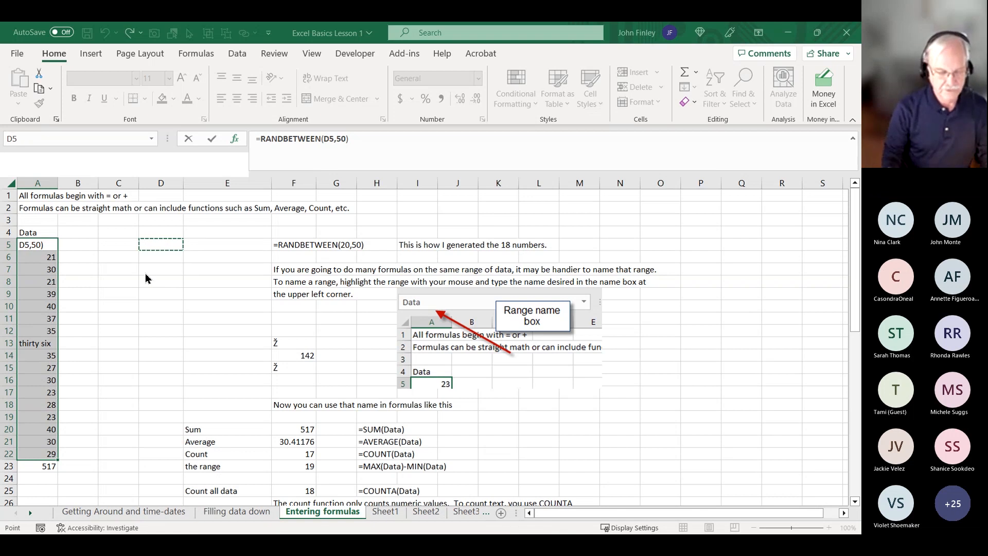
key("Escape")
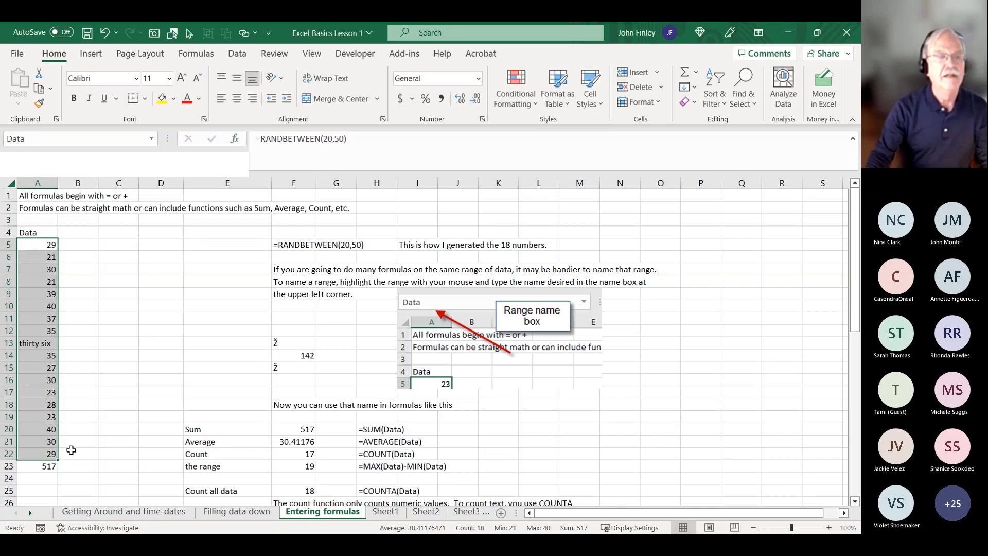
Step: Try the formula =randbetween(50,20) in D5 and clear the cell
left_click(170, 246)
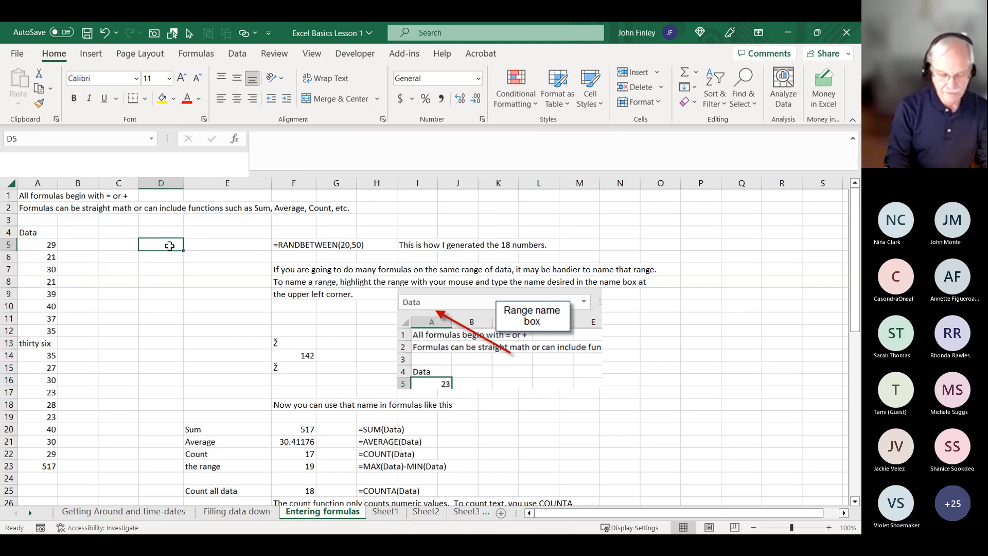
type("=randbe")
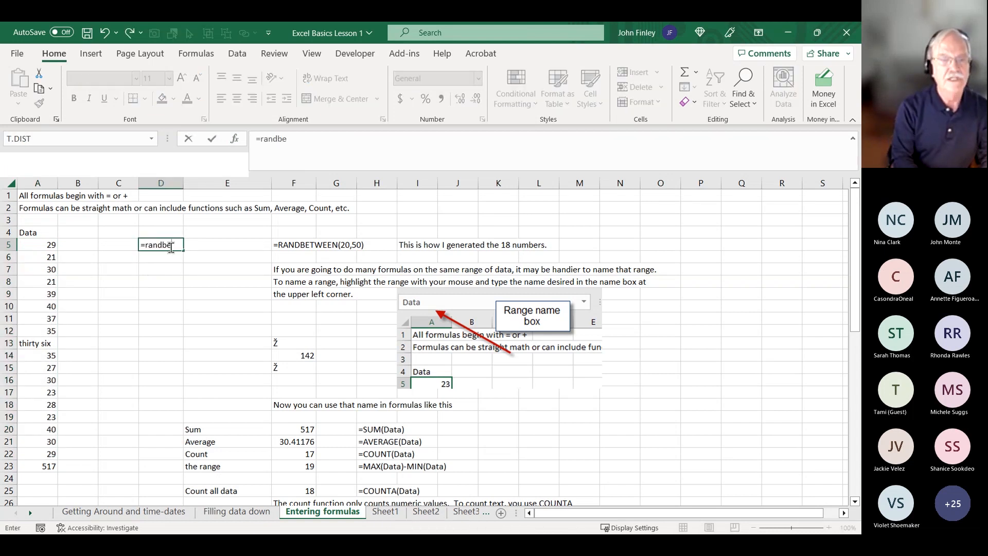
type("tween")
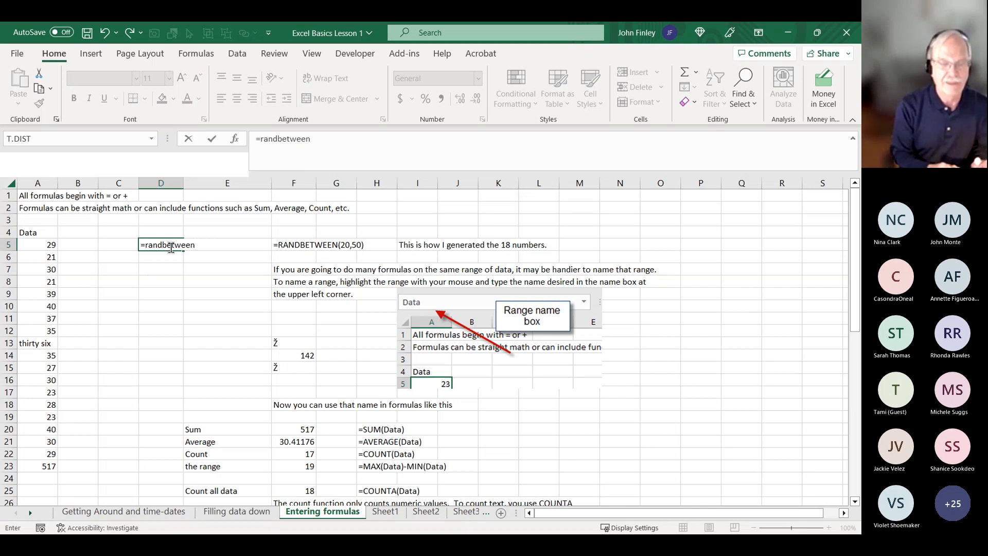
type("(")
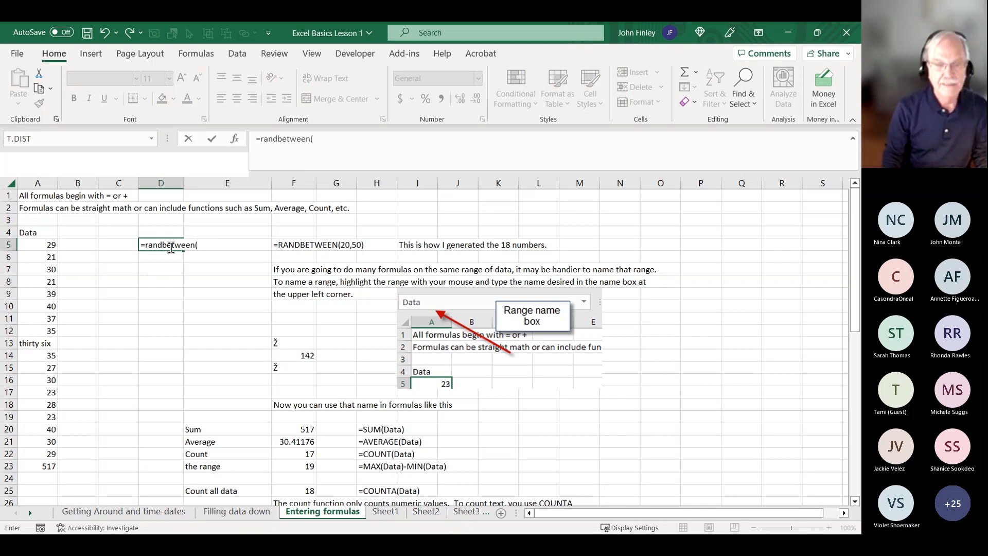
type("50,")
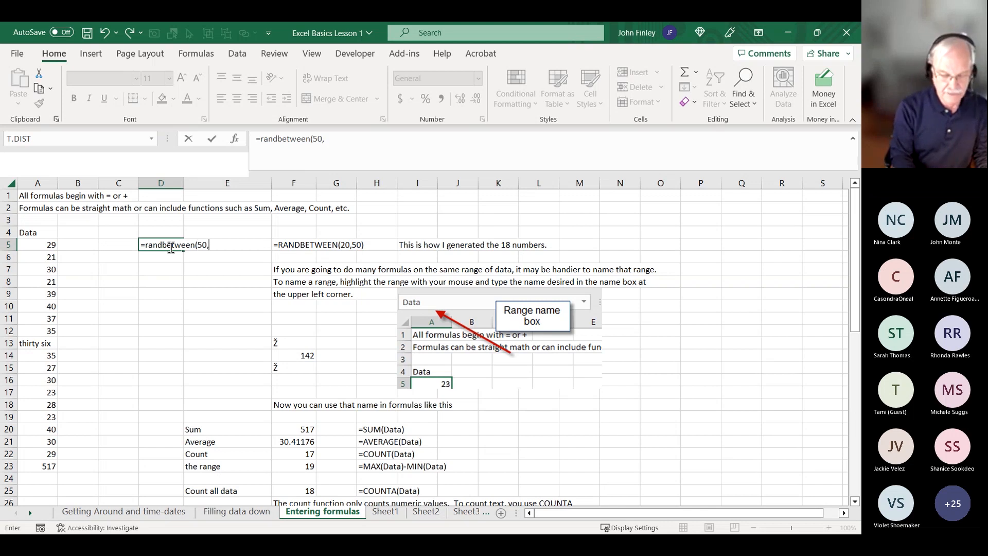
type("20")
key("Return")
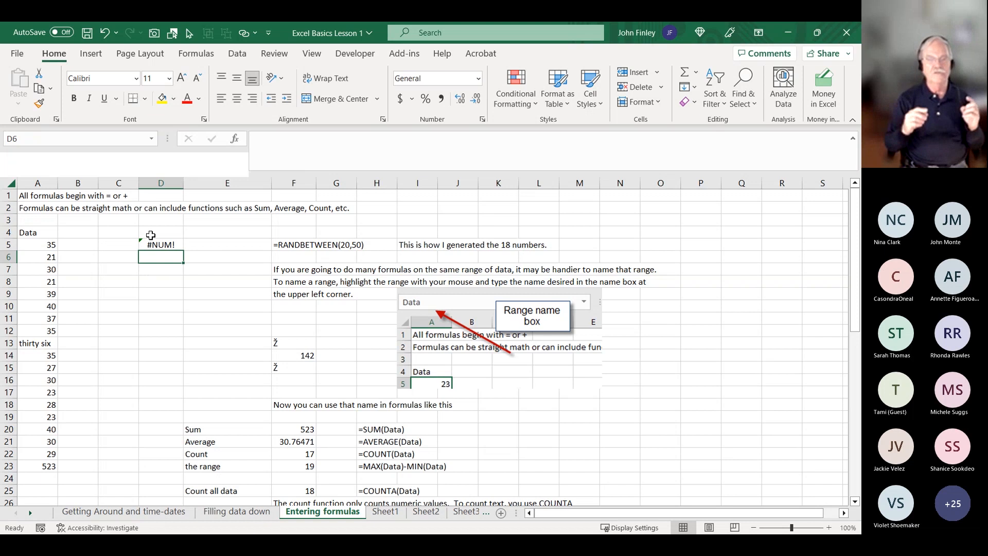
key("Up")
key("Delete")
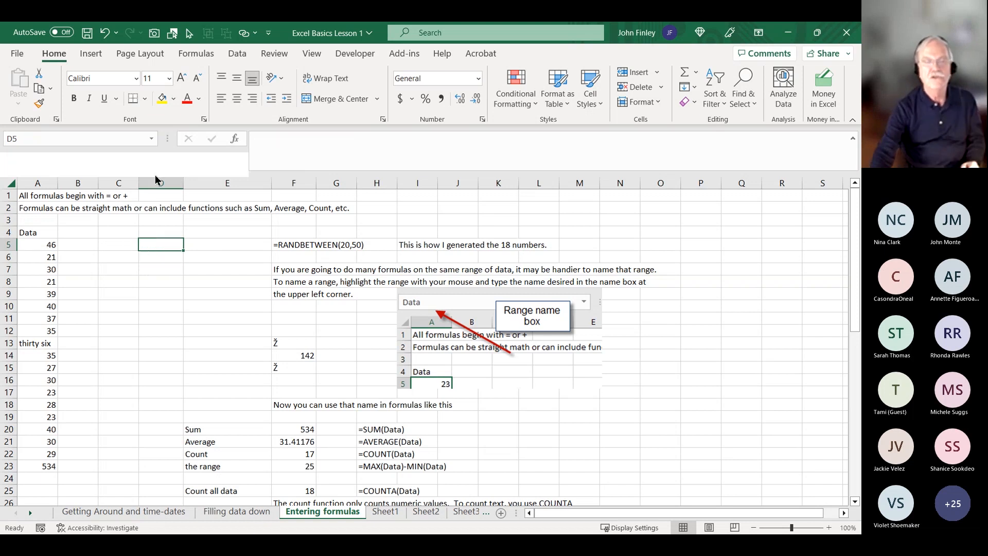
Step: Examine the FORMULATEXT formula in F5 and compare it with the RANDBETWEEN formula in A5 that it refers to
left_click(276, 245)
key("F2")
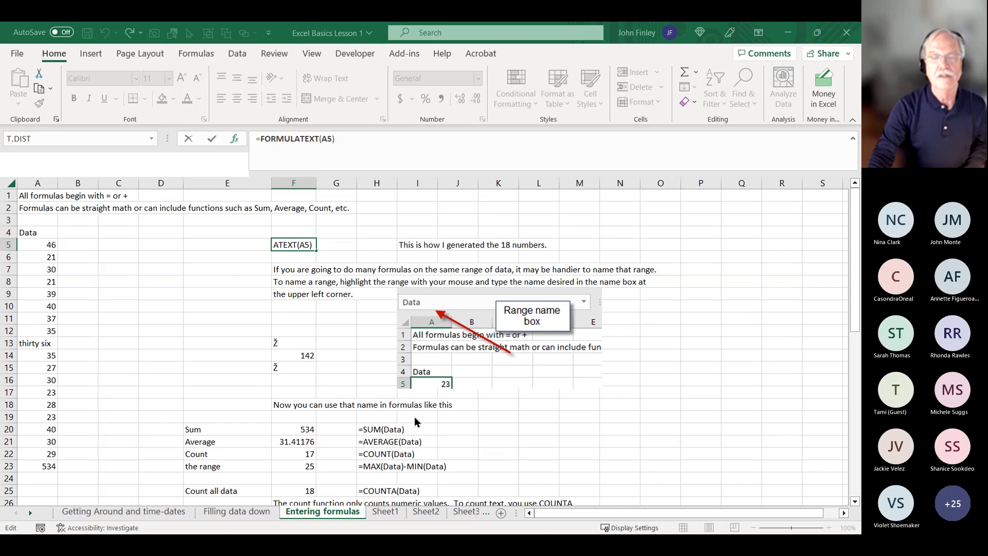
key("Escape")
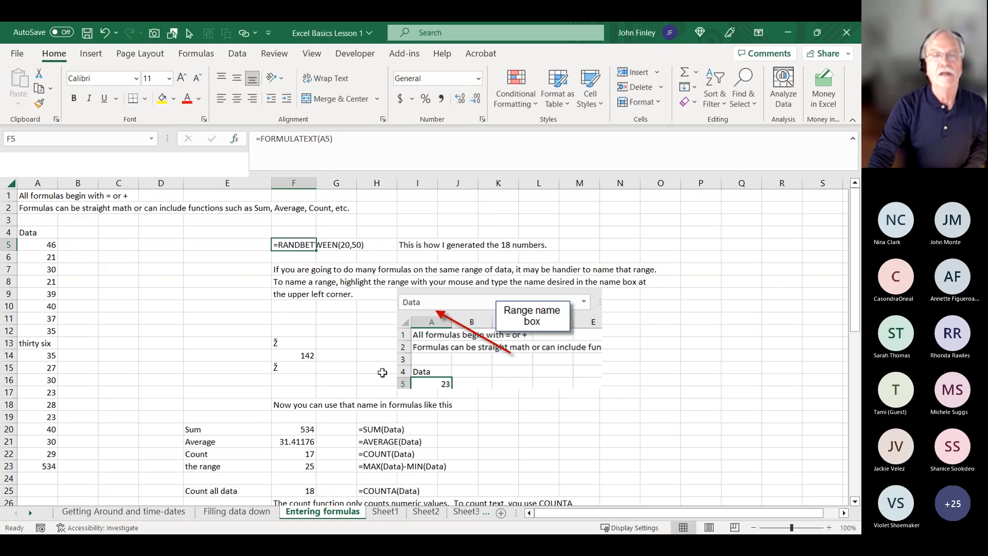
left_click(206, 248)
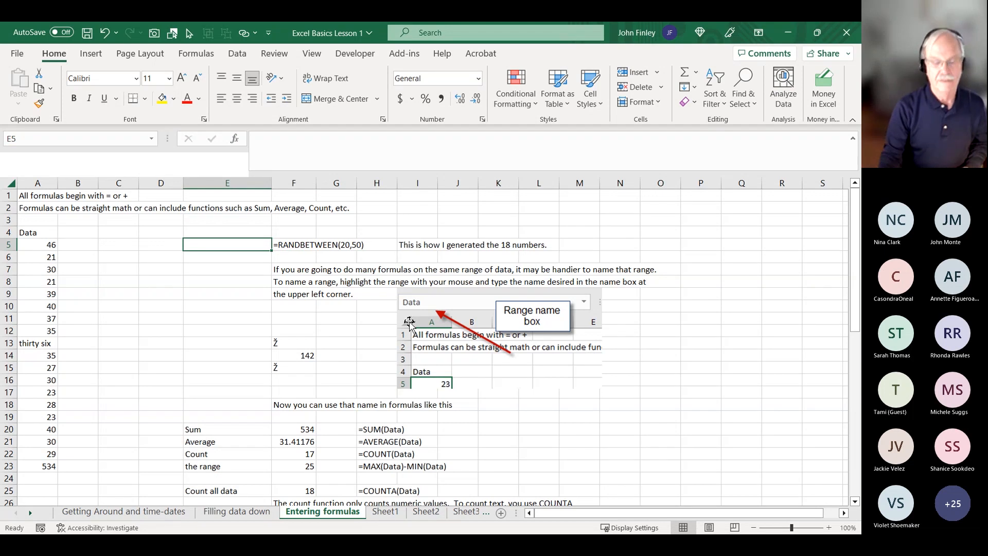
key("Left")
key("Left")
key("Left")
key("Left")
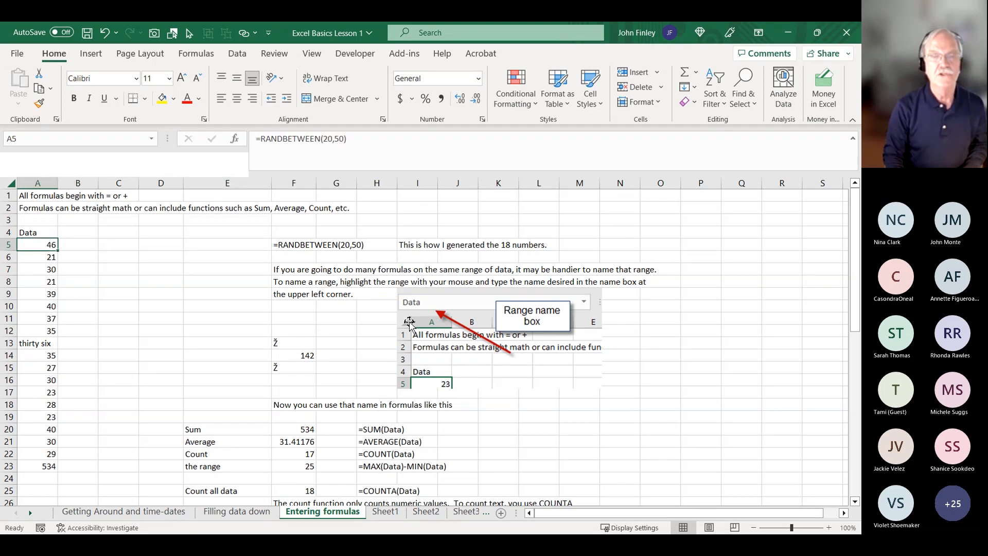
key("Right")
key("Right")
key("Right")
key("Right")
key("Right")
key("Right")
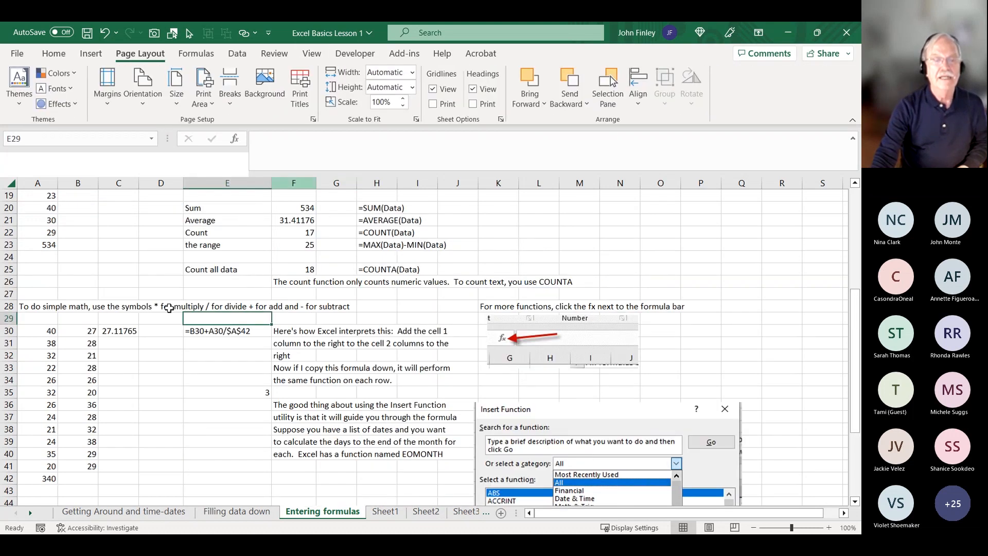
Step: Open Insert Function for cell I1 and browse the complete alphabetical list of functions in the All category
scroll(246, 230, "up", 6)
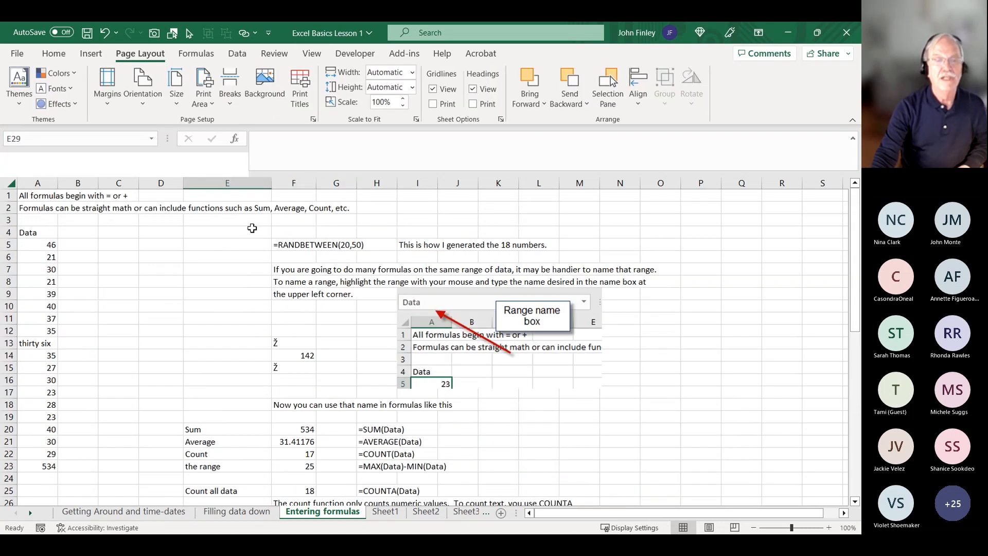
left_click(419, 197)
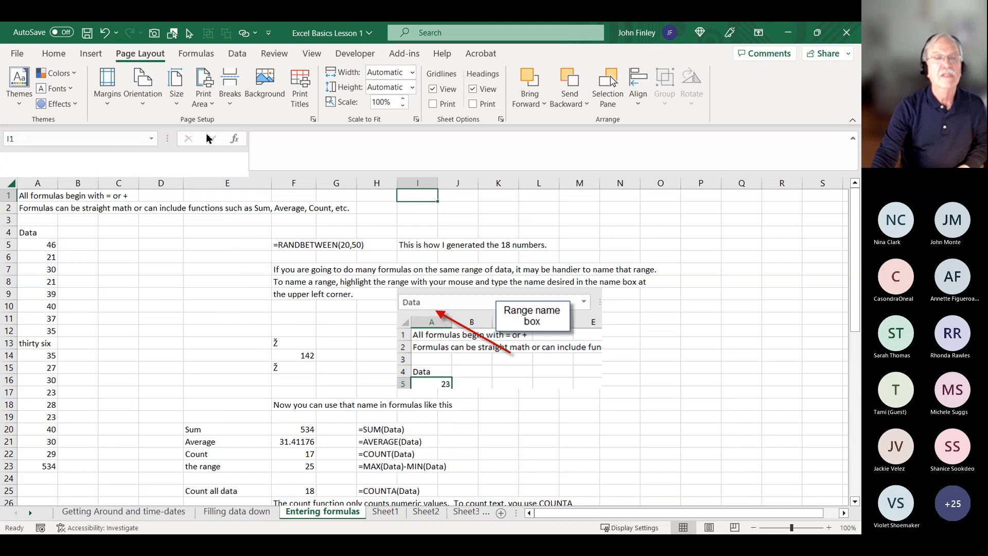
left_click(231, 144)
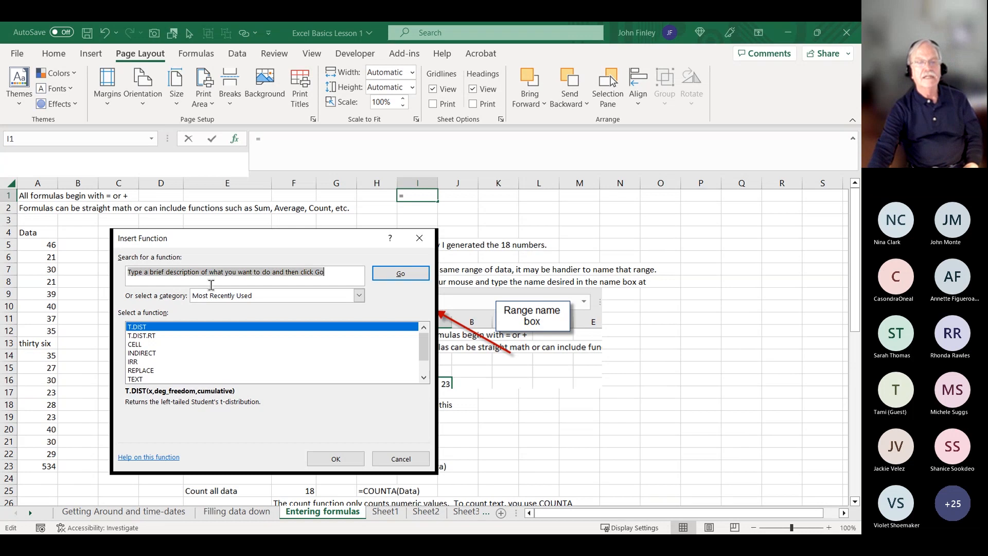
left_click(359, 296)
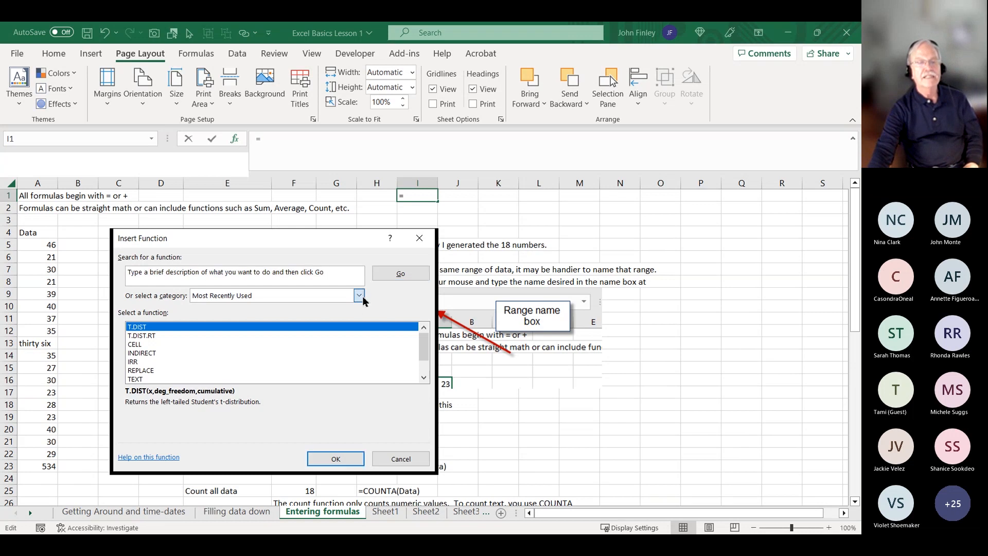
left_click(199, 319)
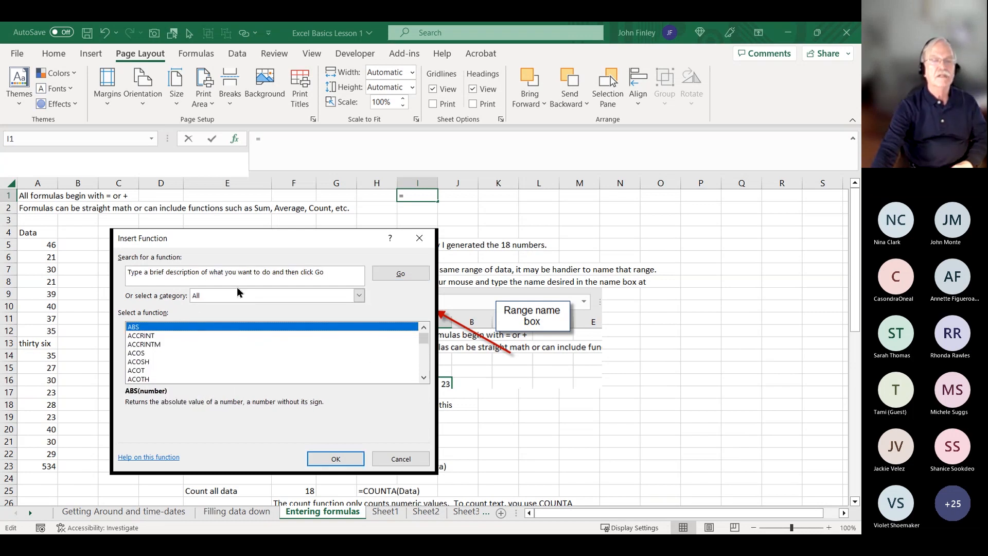
scroll(317, 350, "down", 10)
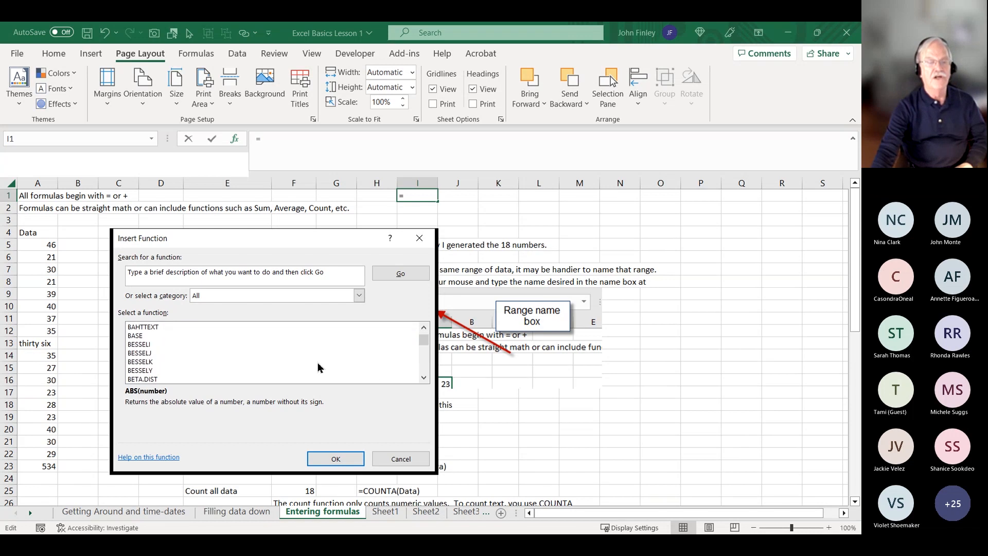
scroll(305, 348, "down", 12)
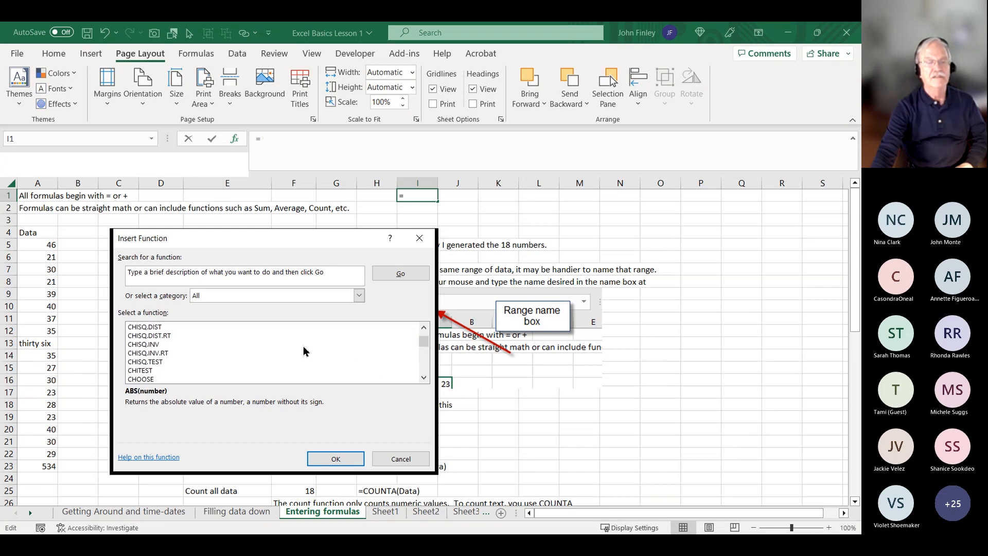
scroll(303, 348, "down", 3)
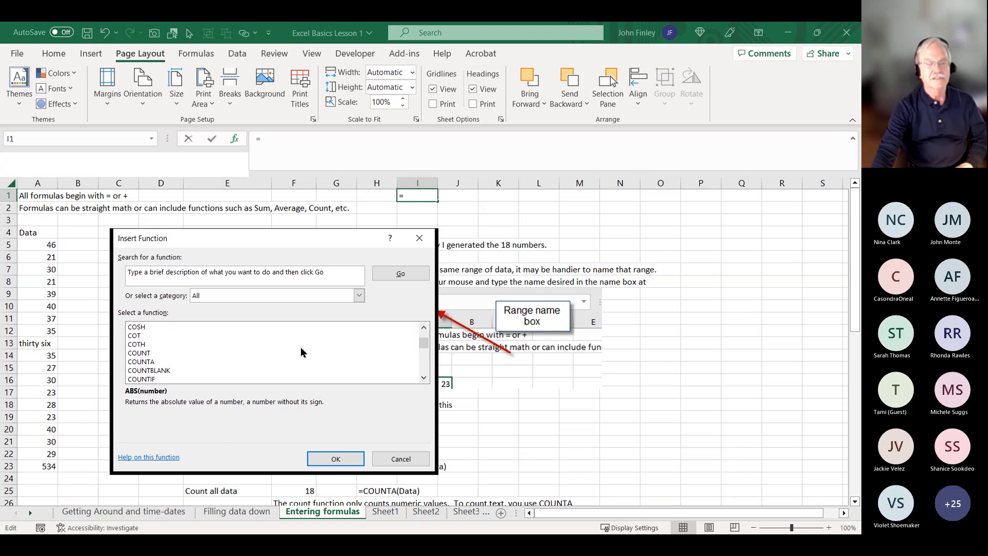
scroll(301, 346, "up", 1)
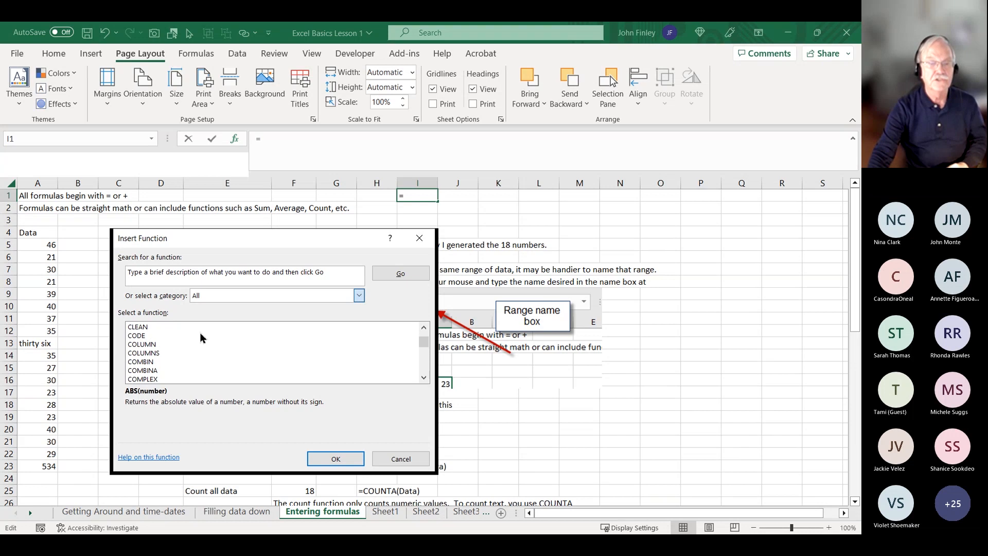
Step: Browse the Financial functions, reading the descriptions of AMORLINC and FV, and leave without inserting a function
left_click(217, 326)
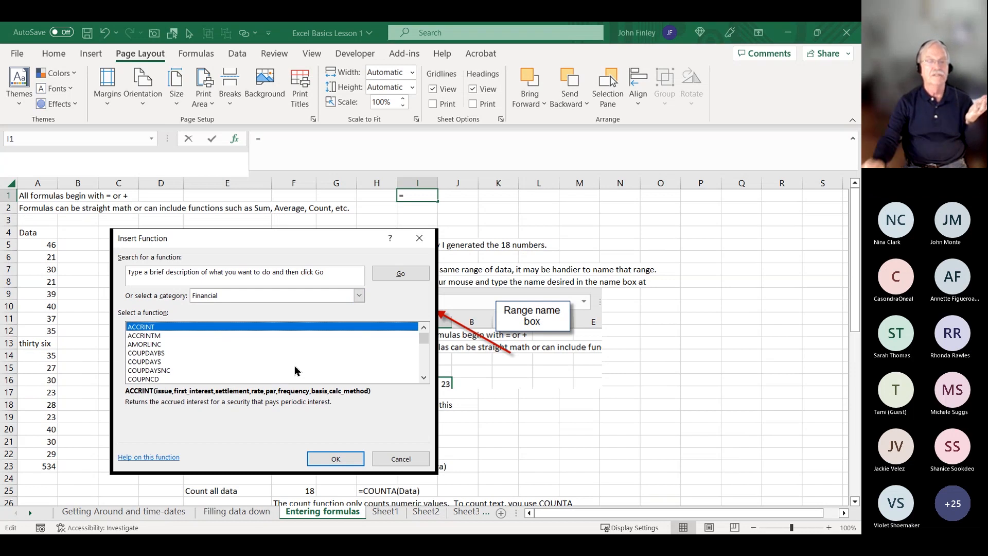
left_click(146, 344)
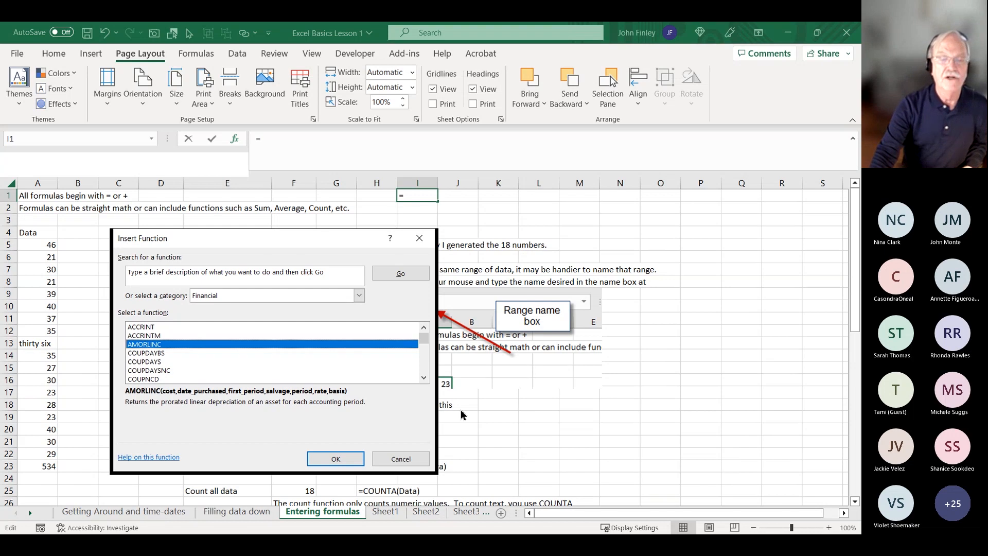
left_click(424, 378)
left_click(423, 377)
left_click(423, 378)
left_click(424, 377)
left_click(423, 378)
left_click(424, 378)
left_click(424, 377)
left_click(424, 378)
left_click(424, 378)
left_click(424, 378)
left_click(424, 378)
left_click(424, 377)
left_click(424, 378)
left_click(425, 378)
left_click(424, 377)
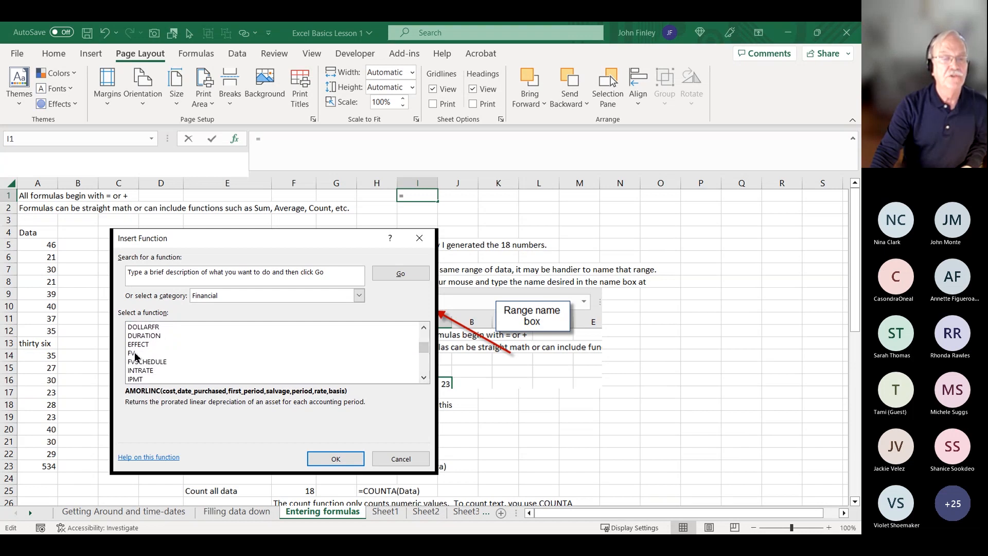
left_click(136, 355)
left_click(424, 379)
left_click(424, 379)
left_click(424, 379)
left_click(424, 379)
left_click(424, 379)
left_click(424, 379)
left_click(424, 379)
left_click(424, 378)
left_click(424, 379)
left_click(425, 379)
left_click(424, 379)
left_click(424, 379)
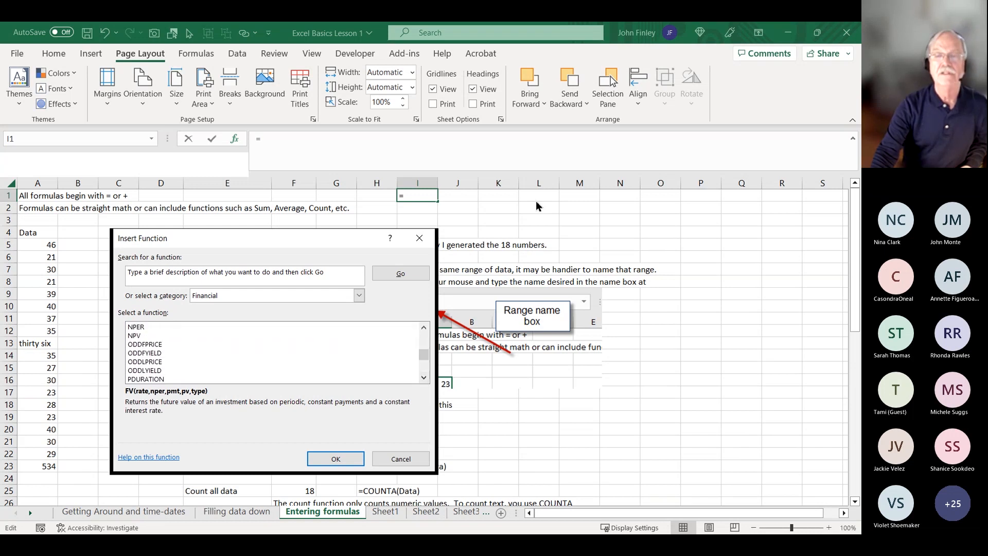
left_click(418, 459)
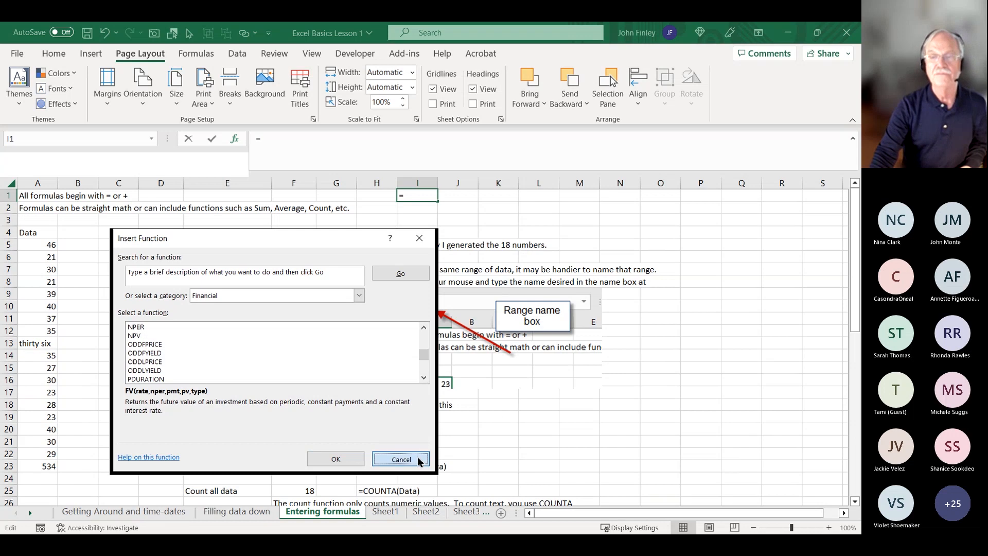
Step: Enter the loan inputs 180000 in J1, .055 in K1 and 30 in L1
left_click(466, 196)
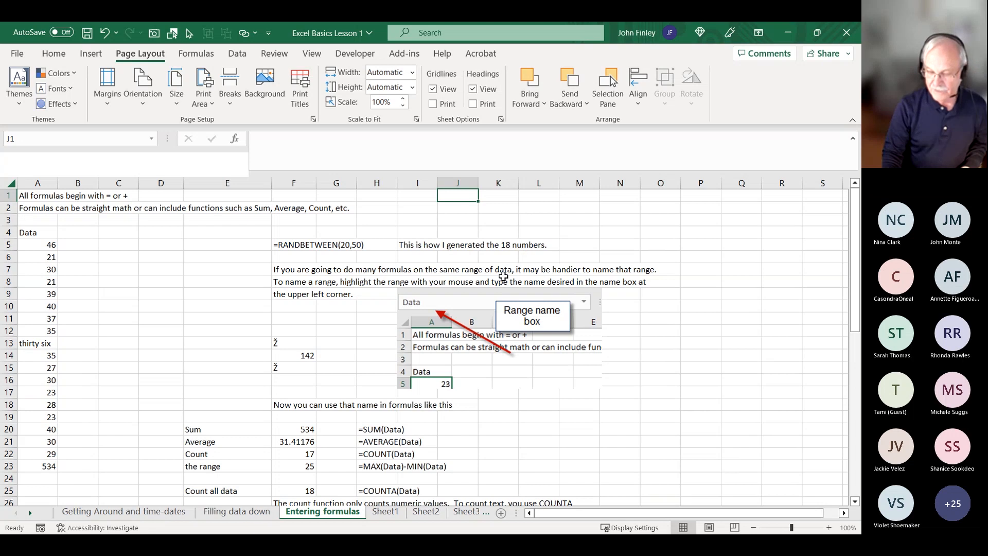
type("180000")
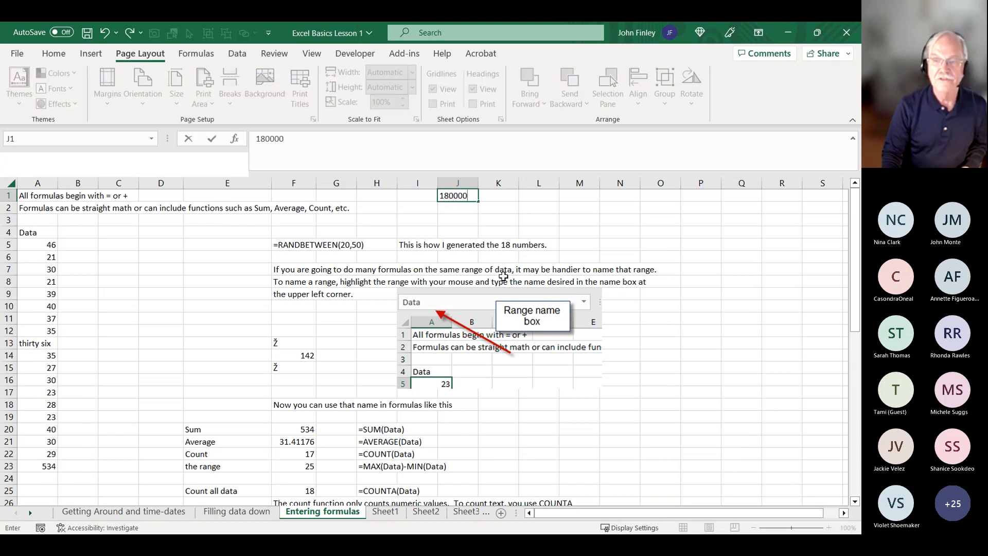
key("Tab")
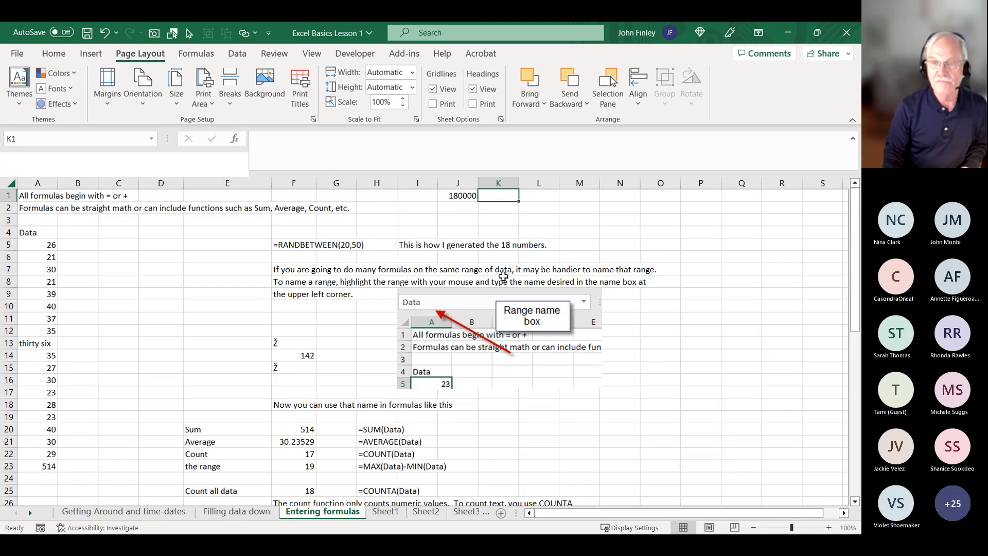
type(".055")
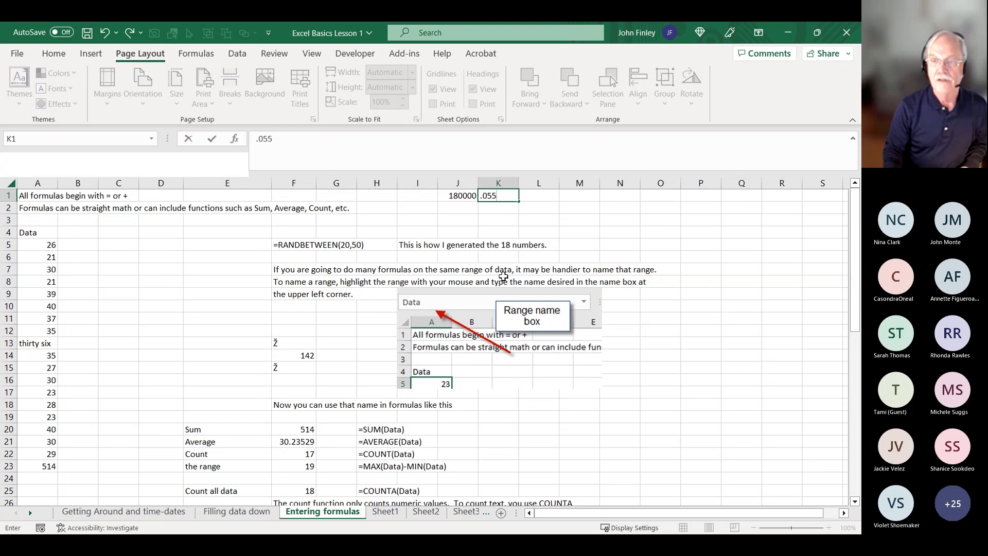
key("Return")
key("Up")
key("Right")
type("30")
key("Return")
Step: Calculate the monthly loan payment in I1 with the formula =pmt(K1/12,L1*12,J1)
key("Up")
key("Left")
key("Left")
key("Left")
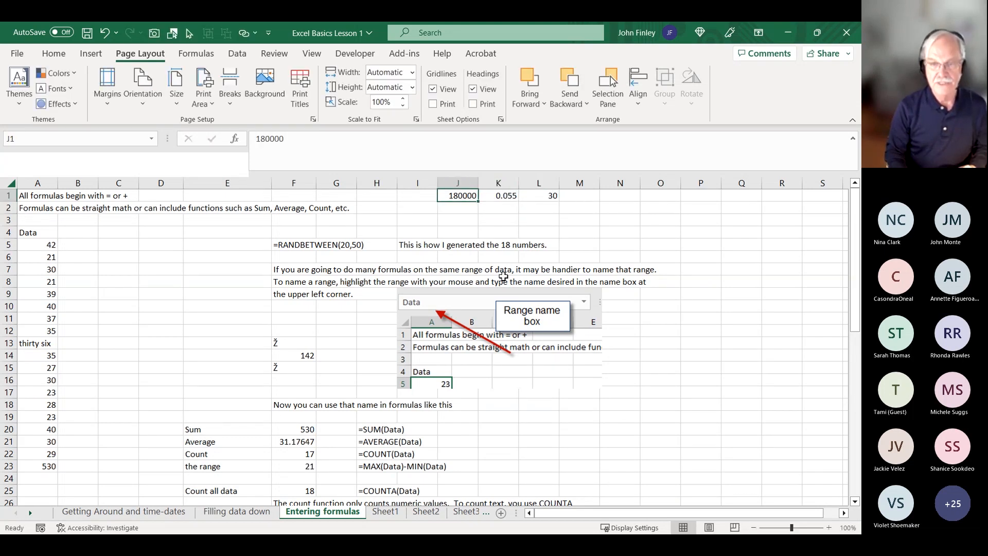
type("=p")
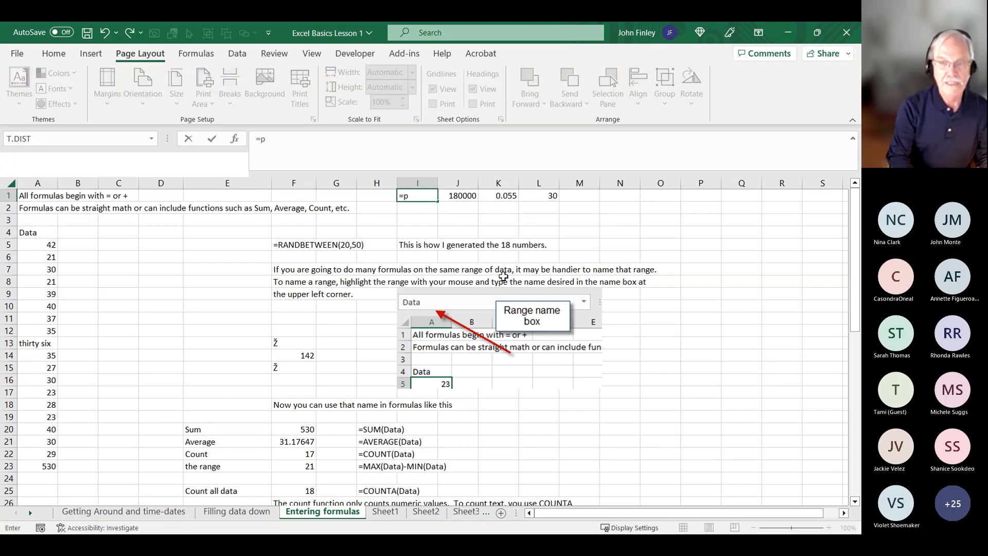
type("mt(")
key("Right")
key("Right")
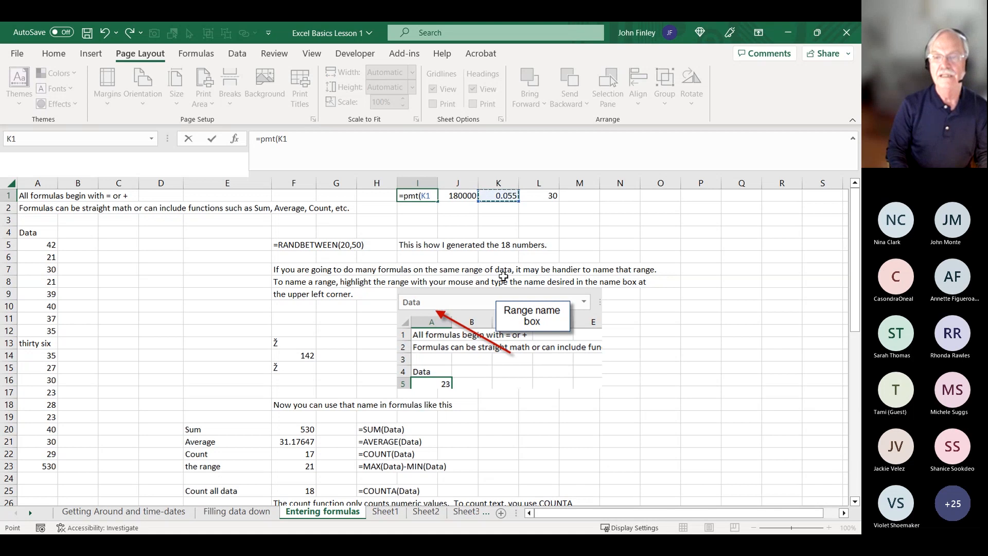
type("/")
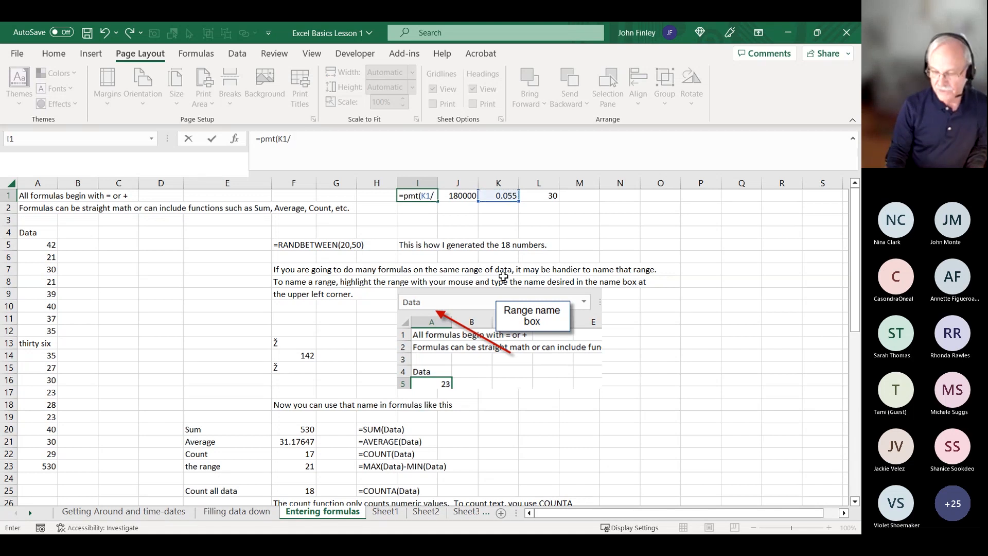
type("12,")
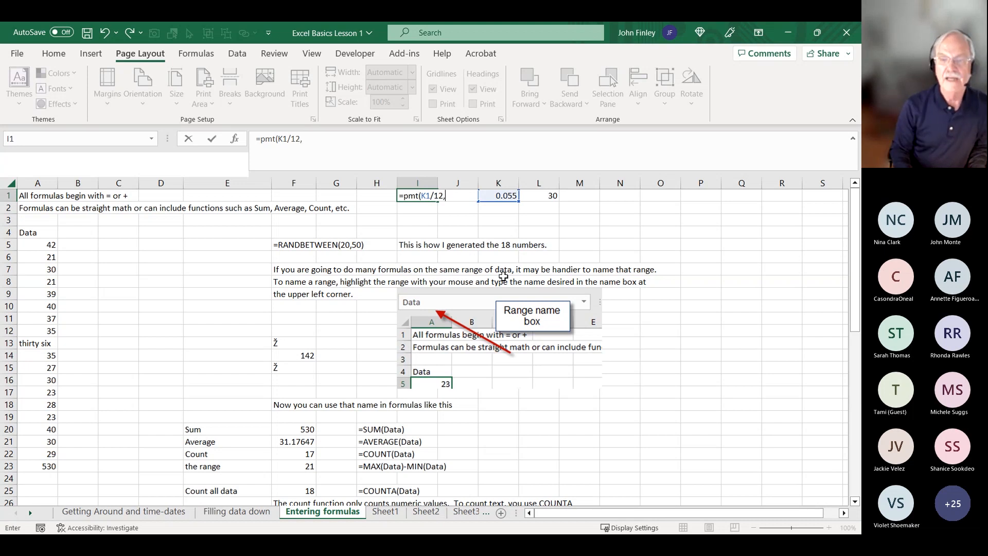
key("Right")
key("Right")
key("Right")
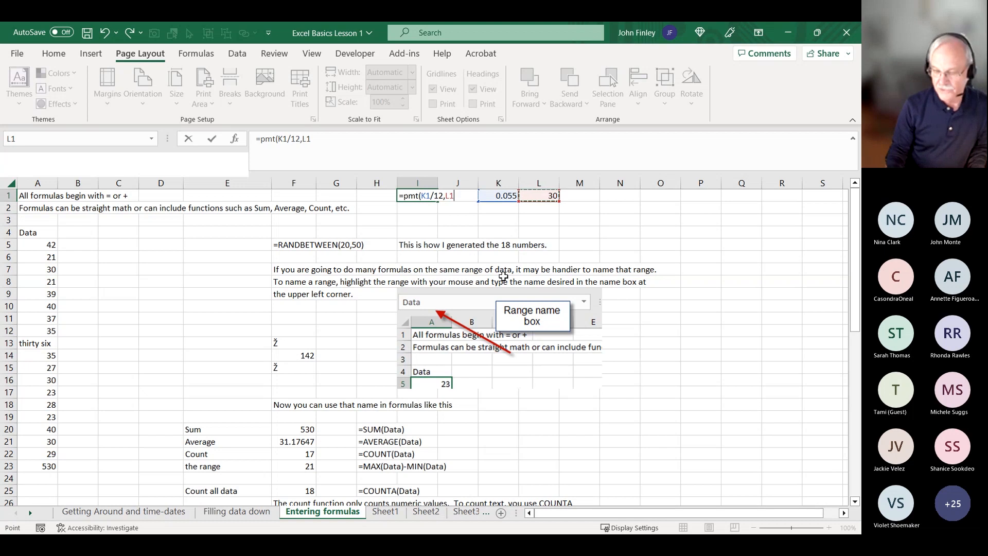
type("*12")
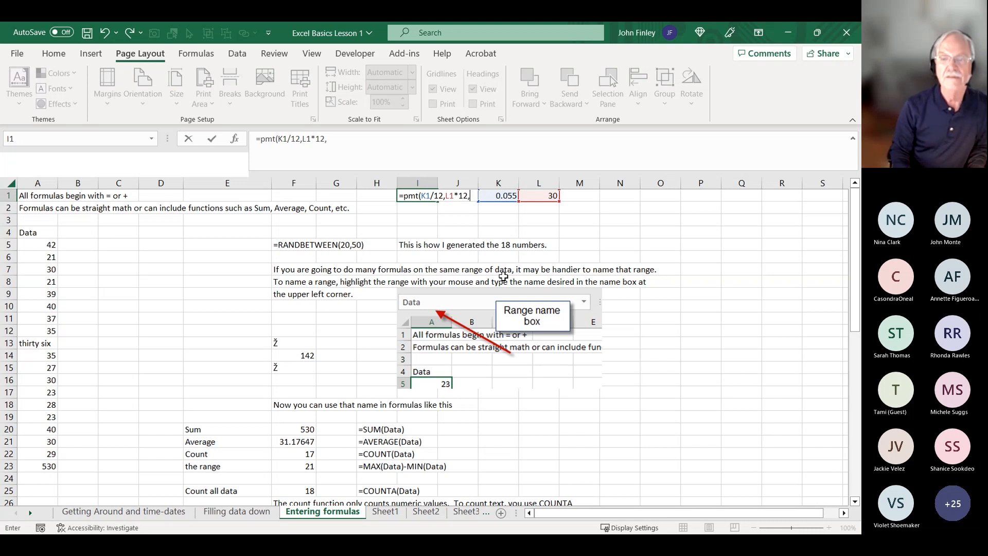
type(",")
key("Right")
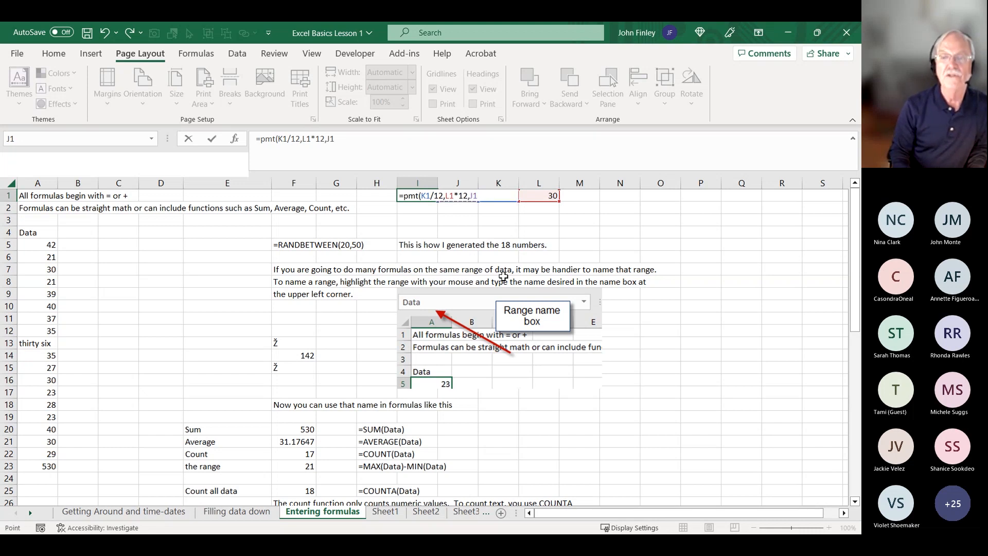
type(")")
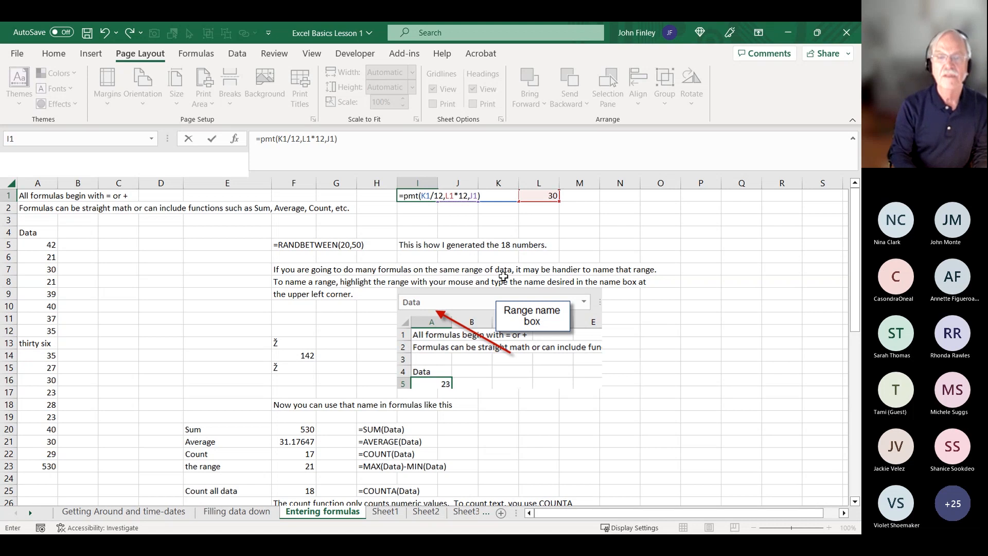
key("Return")
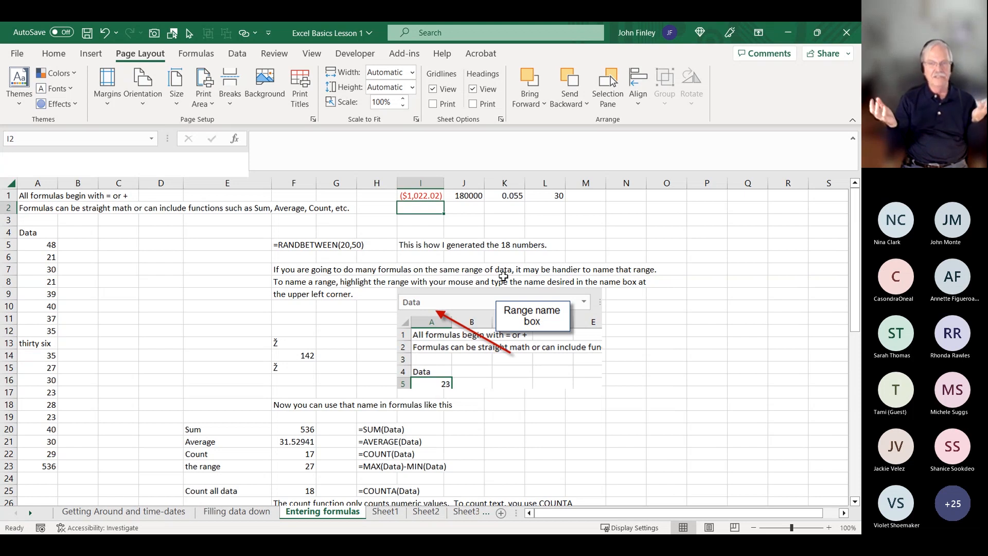
Step: Reverse the sign of the loan payment in H1 with the formula =I1*-1
key("Up")
key("Left")
type("=")
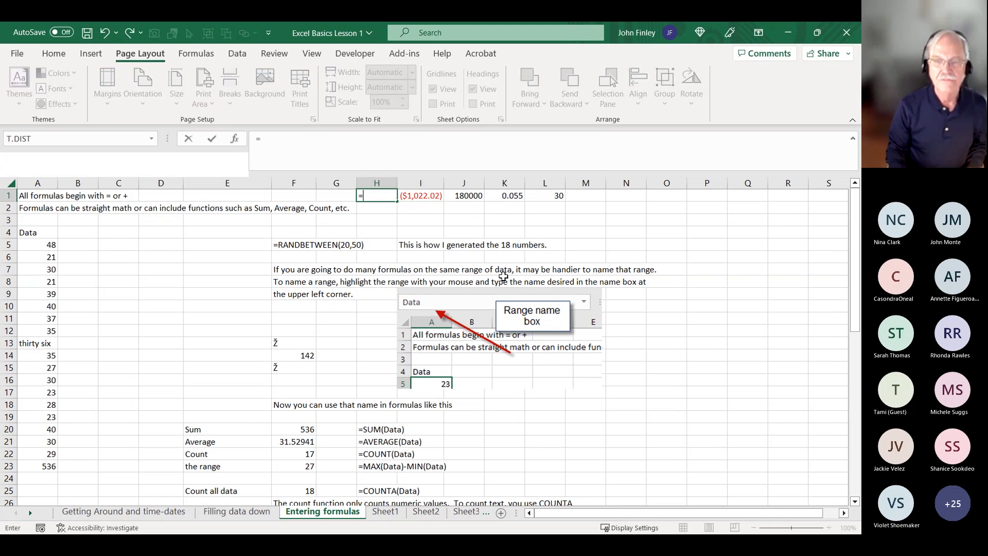
key("Right")
type("*-")
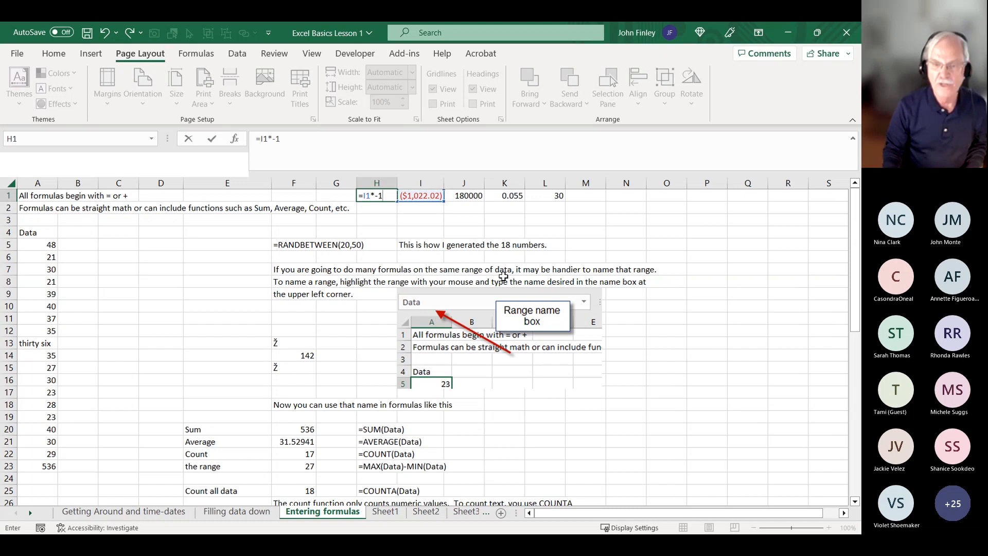
key("Return")
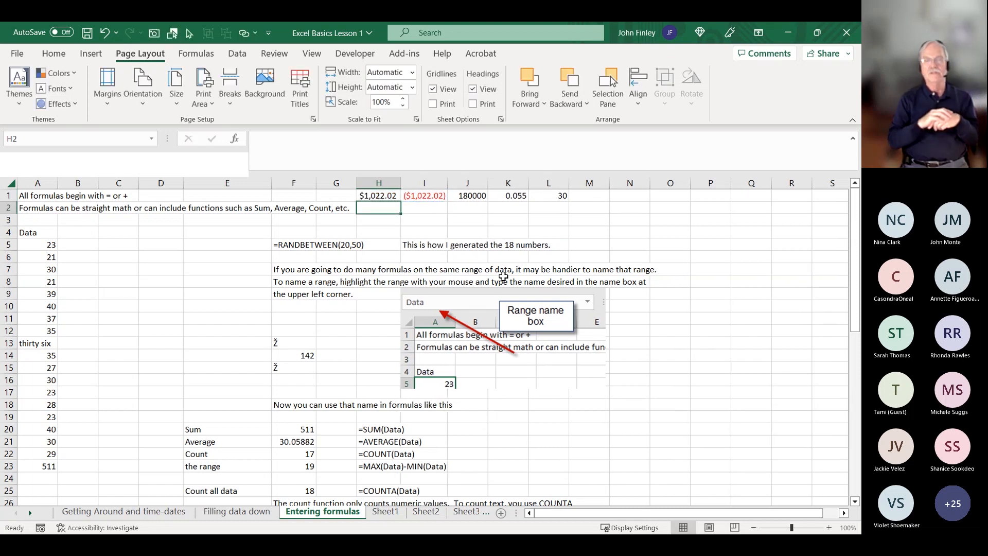
Step: Replace the formula in H1 with =abs(I1) to get the payment's absolute value
key("Up")
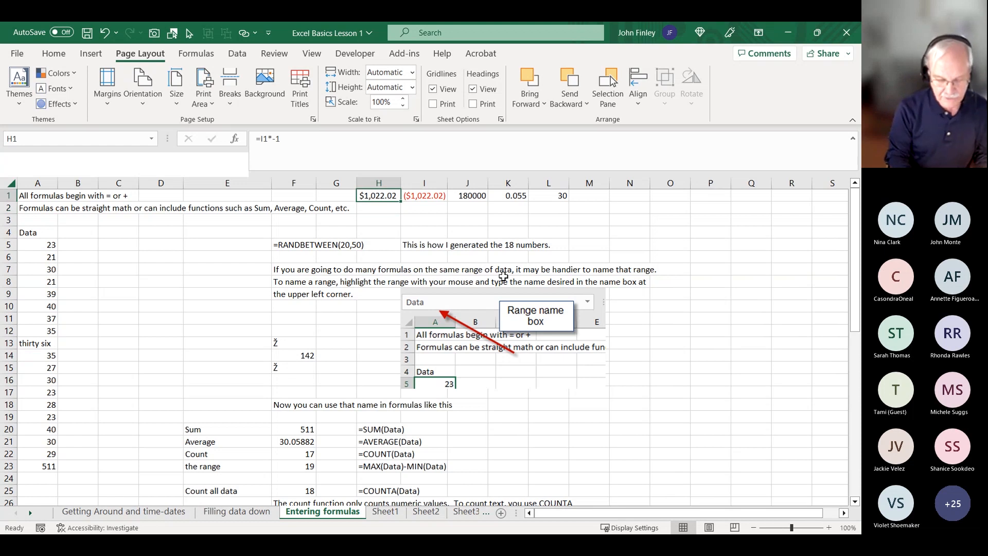
type("=abs(")
key("Right")
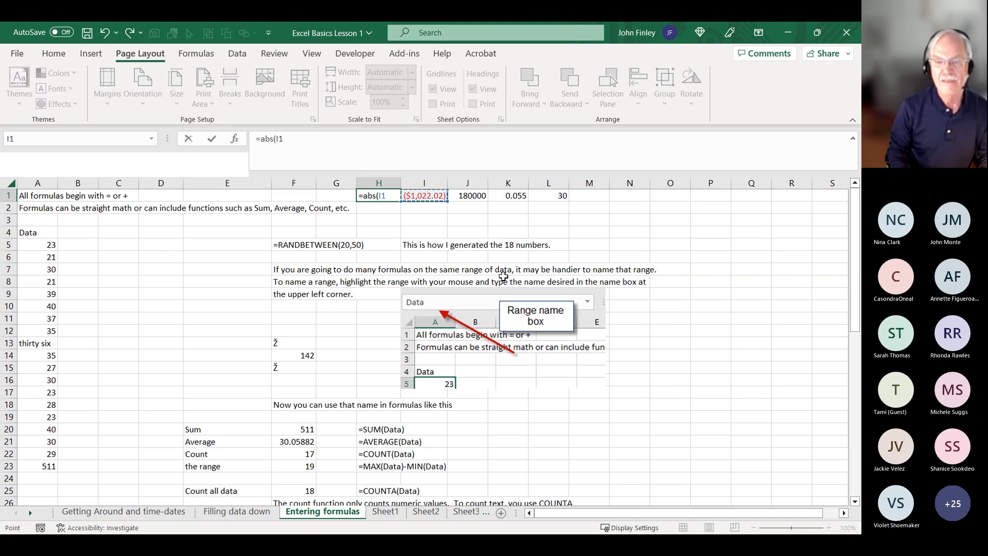
type(")")
key("Return")
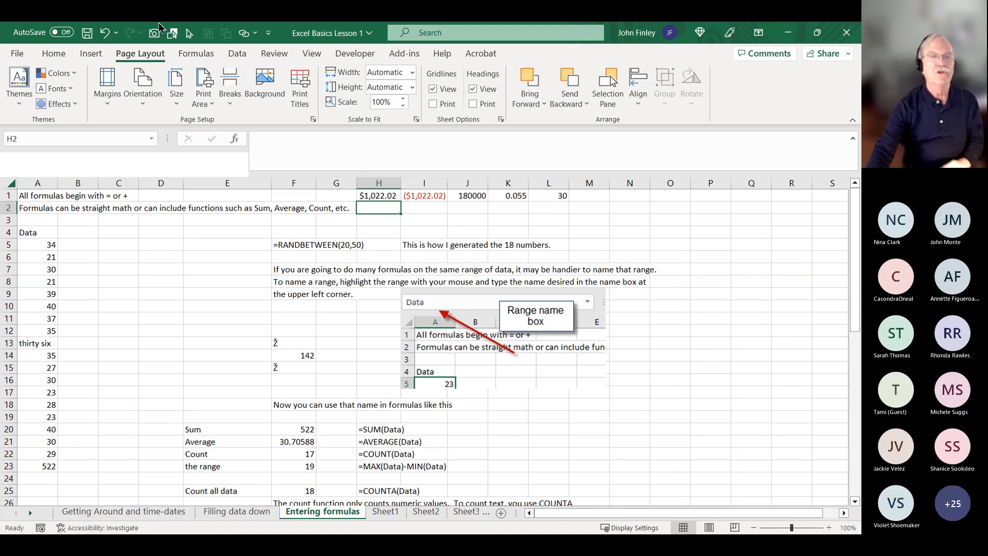
Step: Open Insert Function for cell H2, choose the Date & Time category and read the descriptions of DAYS360 and EOMONTH
left_click(235, 139)
left_click(362, 297)
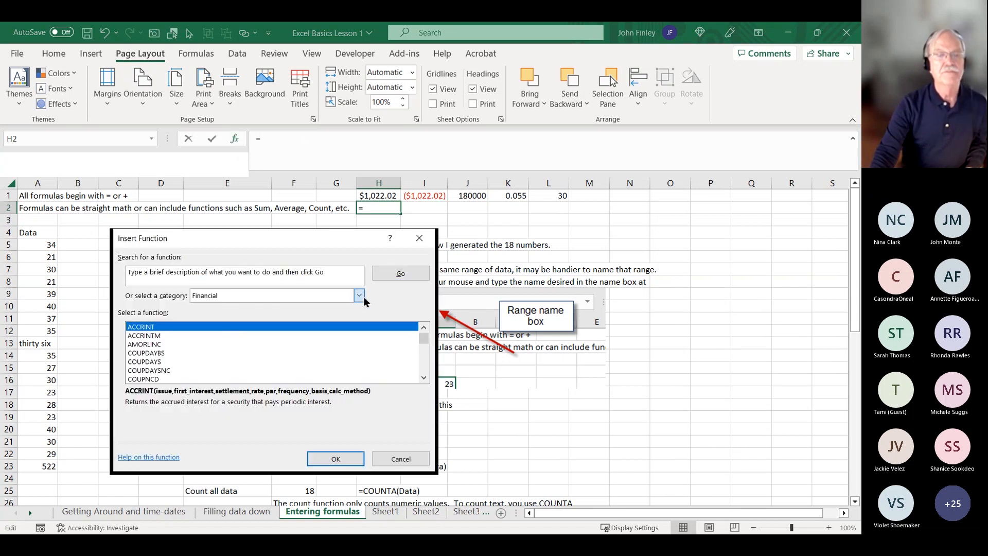
key("Down")
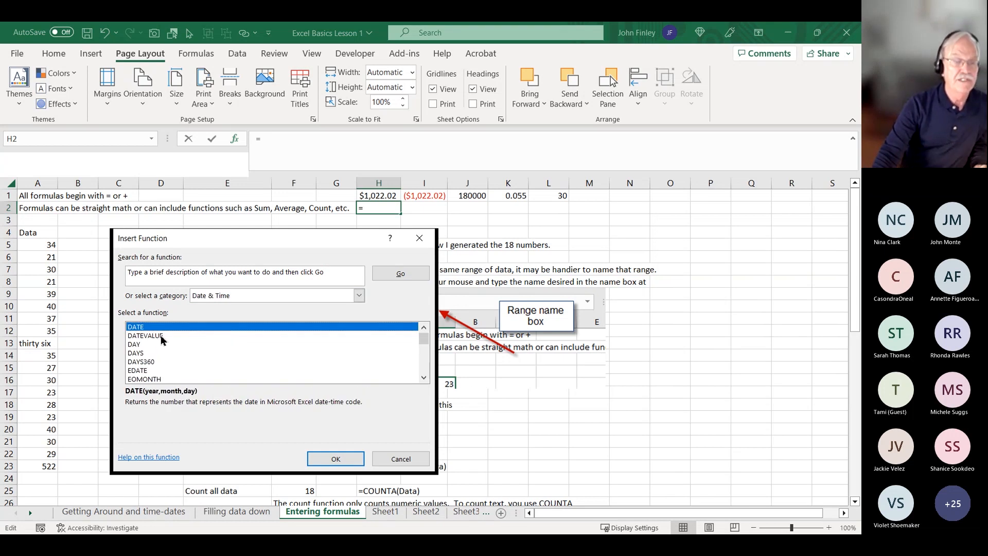
left_click(143, 362)
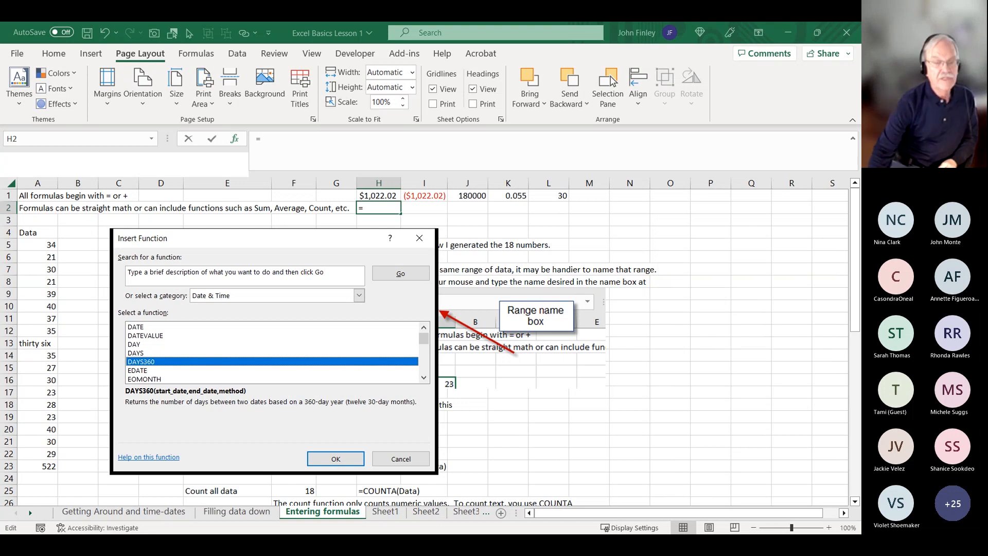
left_click(146, 379)
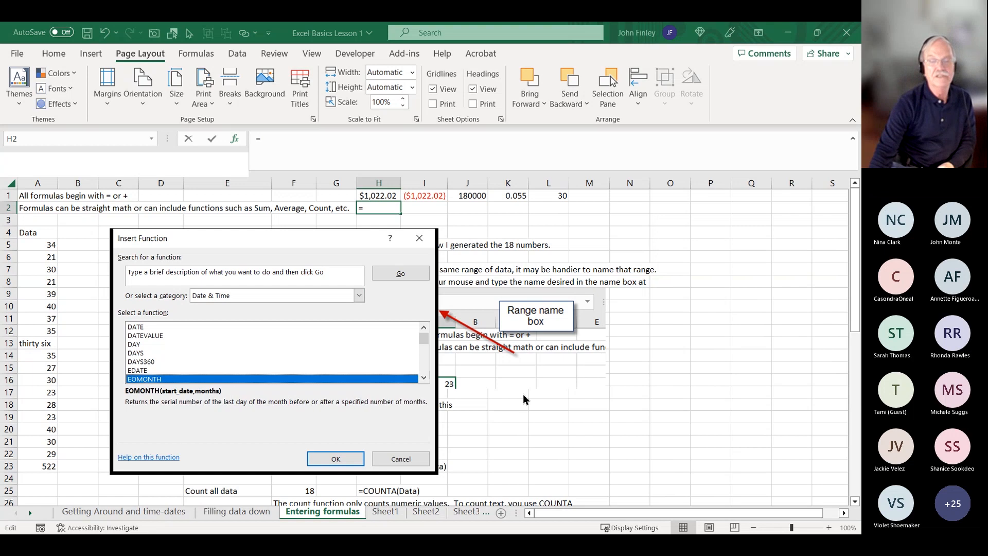
Step: Examine the HOUR and MINUTE descriptions and the rest of the Date & Time functions, and close Insert Function without inserting anything
left_click(423, 378)
left_click(423, 378)
left_click(423, 380)
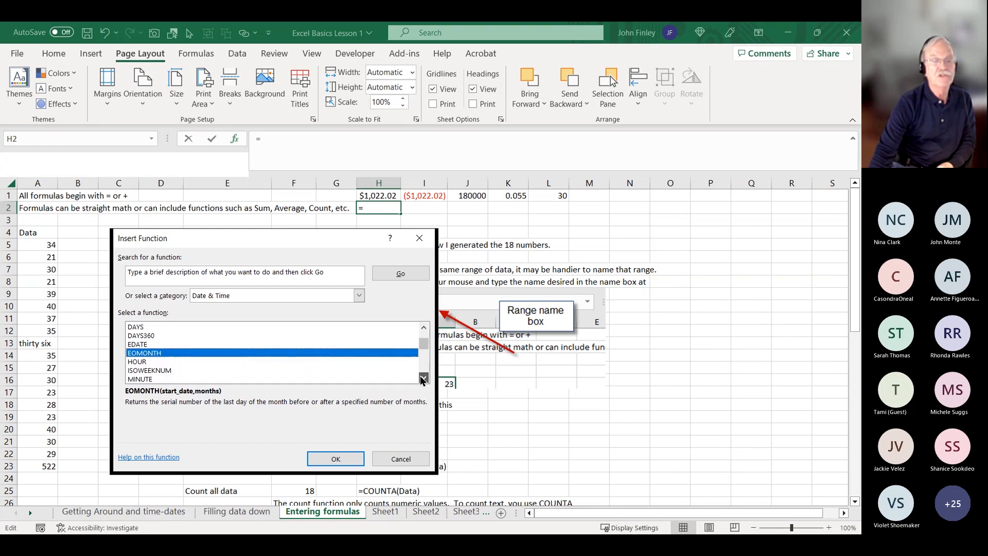
left_click(423, 380)
left_click(423, 380)
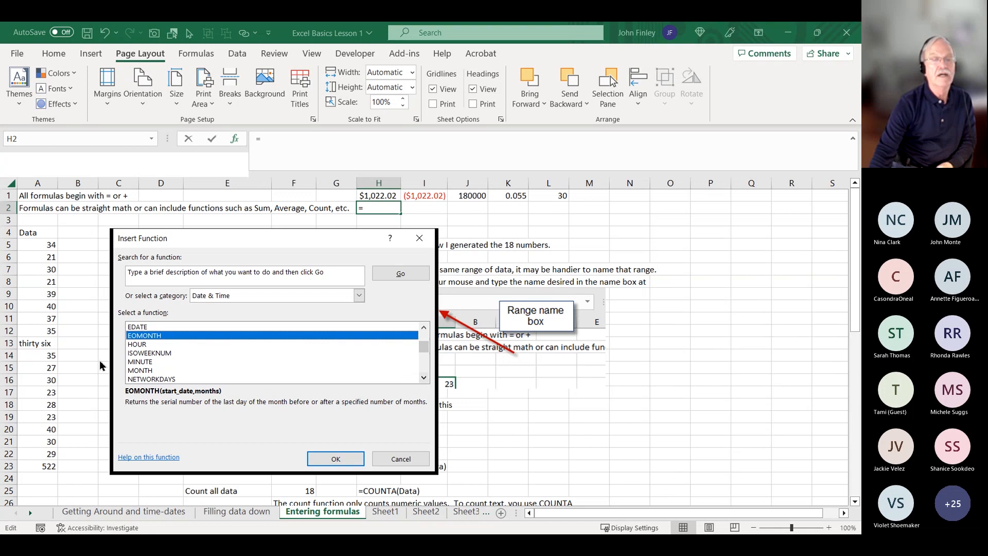
left_click(146, 349)
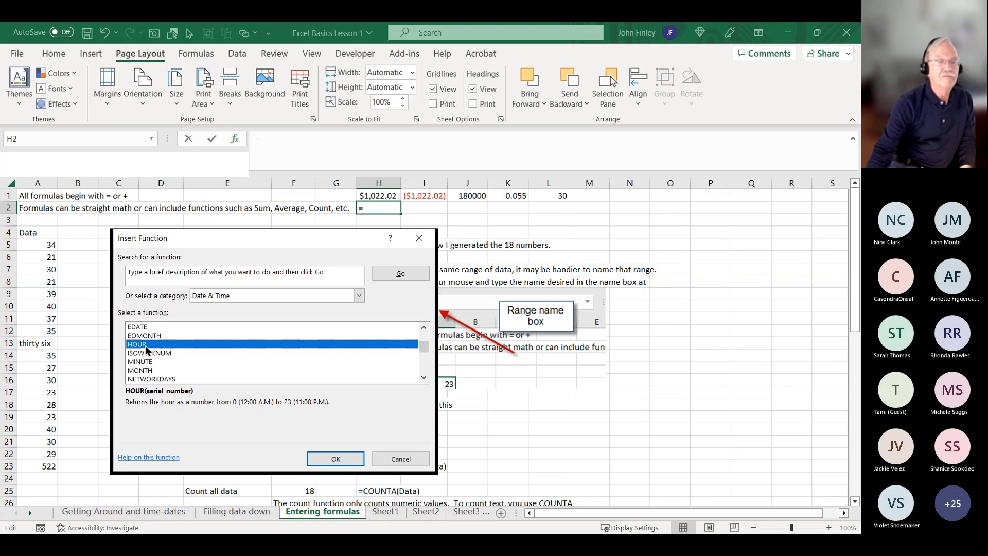
left_click(143, 362)
scroll(183, 348, "down", 3)
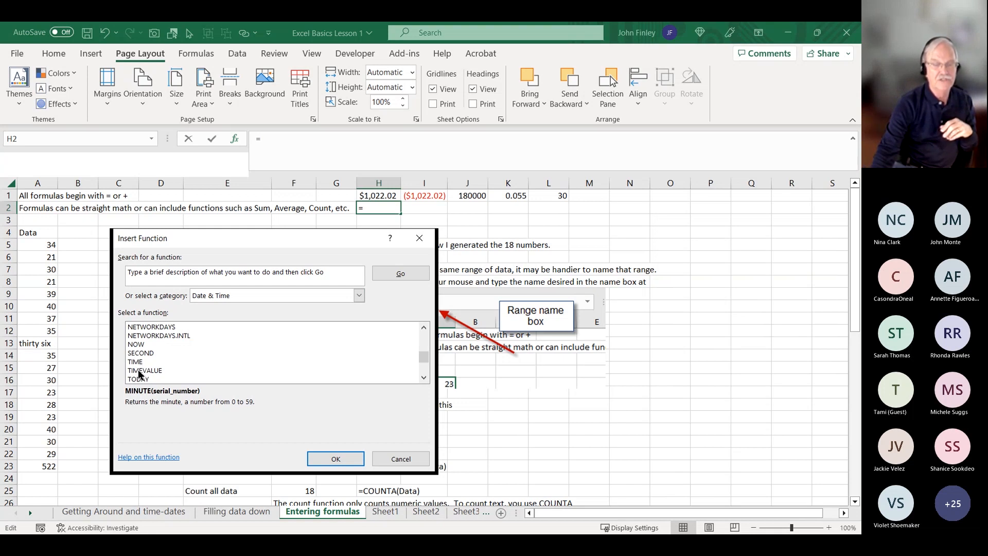
scroll(138, 368, "down", 2)
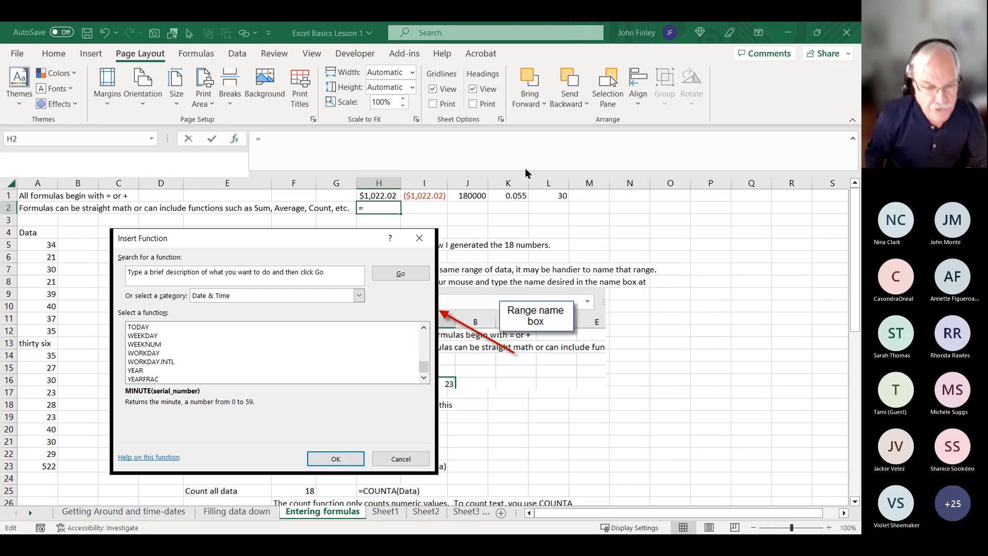
key("Escape")
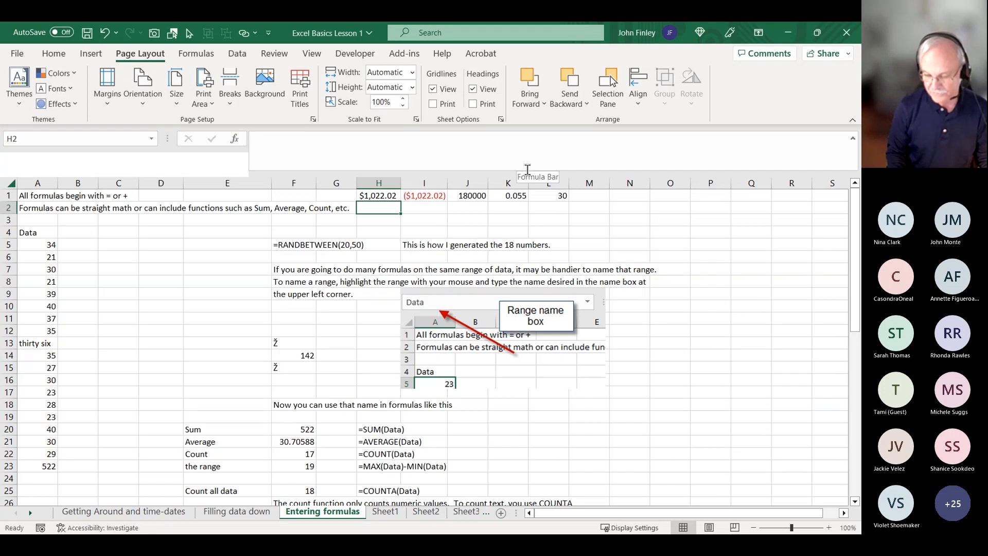
Step: Enter the date 1/9/2023 in cell O2
key("Right")
key("Right")
key("Right")
key("Right")
key("Left")
key("Right")
key("Right")
key("Right")
key("Right")
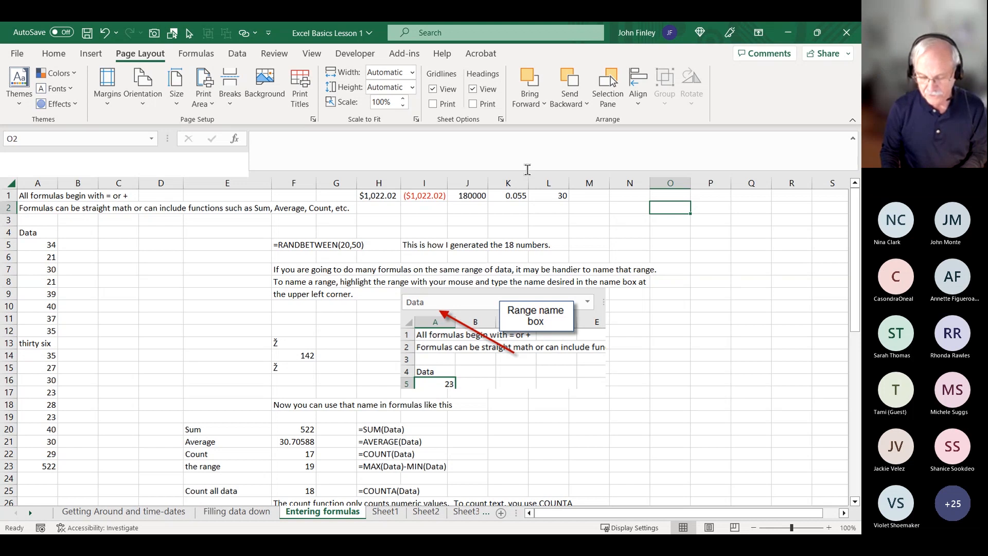
type("1/9/2023")
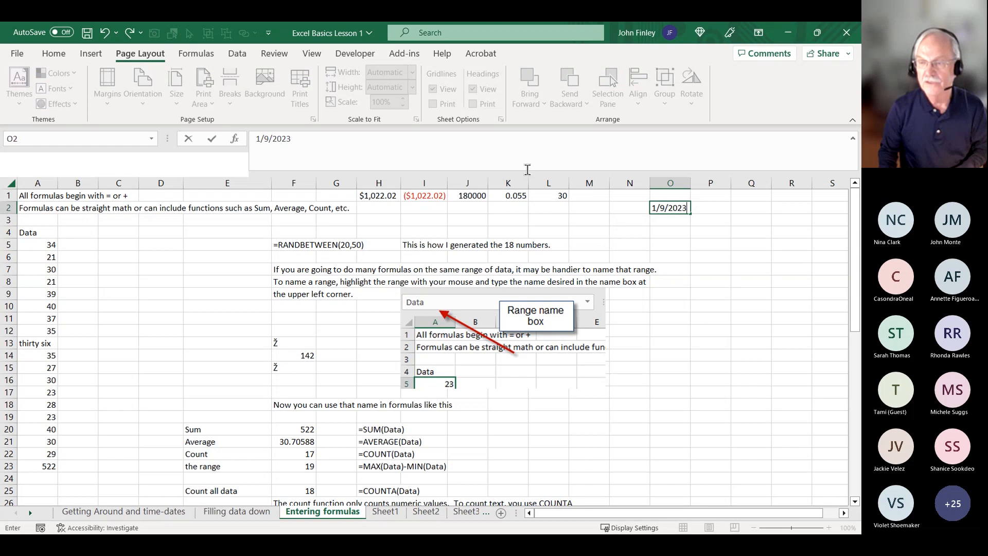
key("Return")
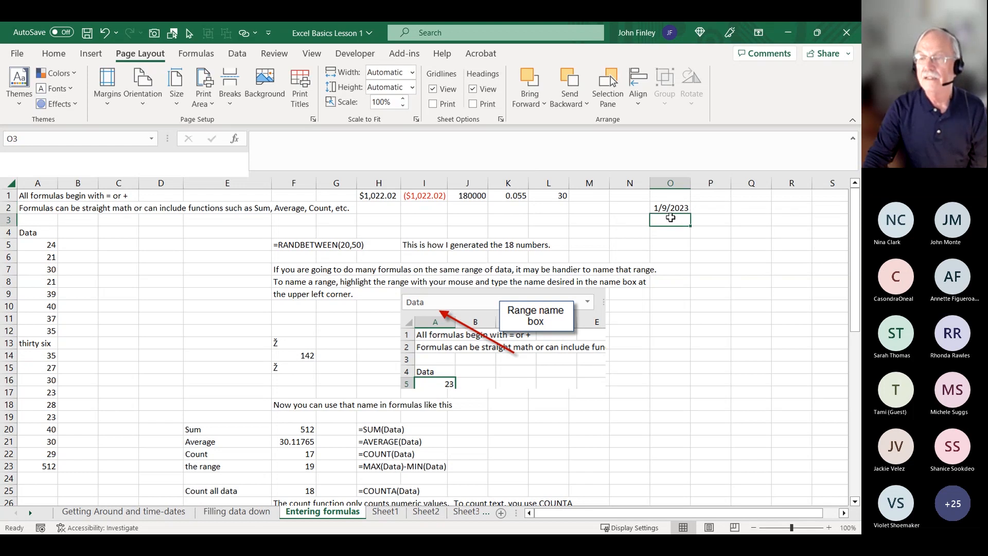
Step: Enter 1/10/2023 in O3 and extend the daily date series from O2:O3 down to O15
type("1/9/2023")
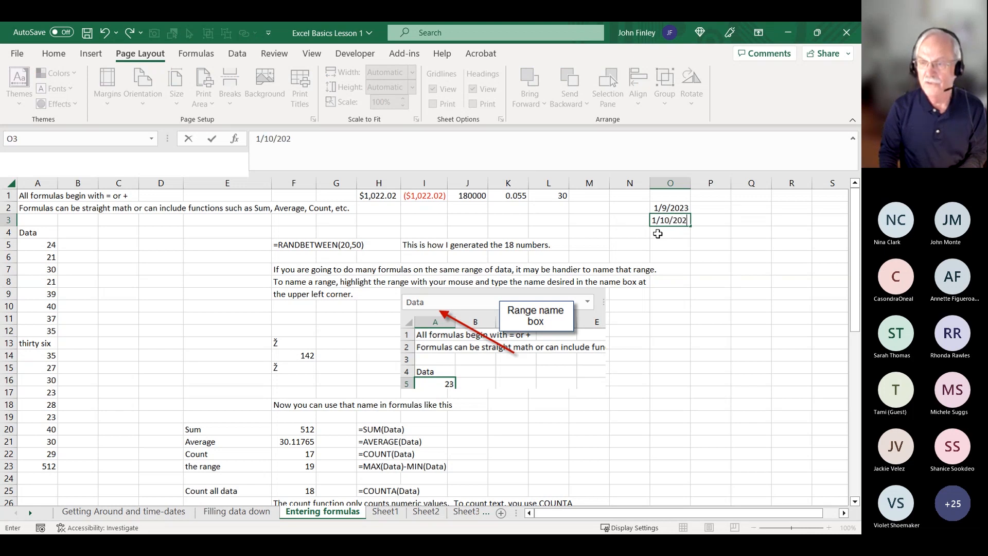
key("Return")
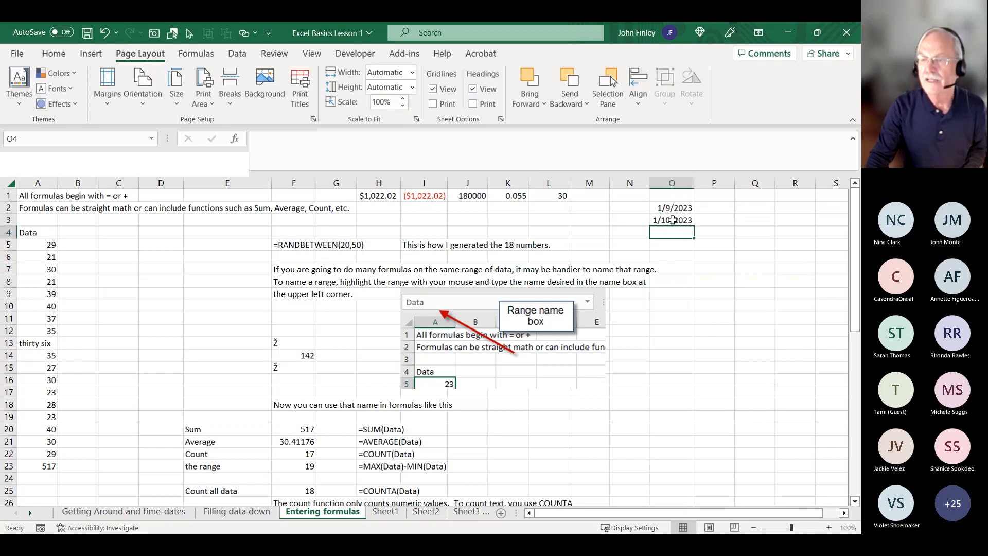
left_click_drag(674, 212, 674, 221)
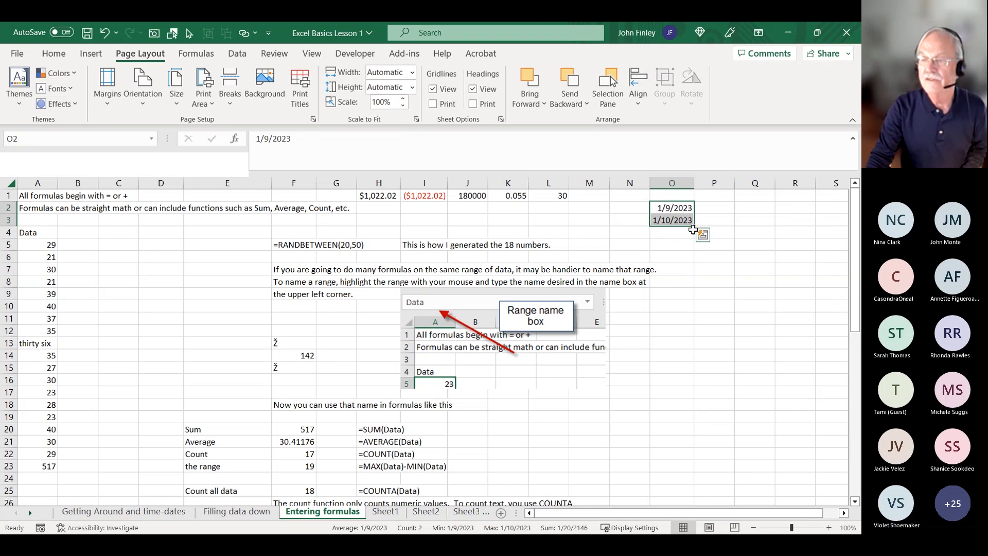
left_click_drag(696, 227, 669, 376)
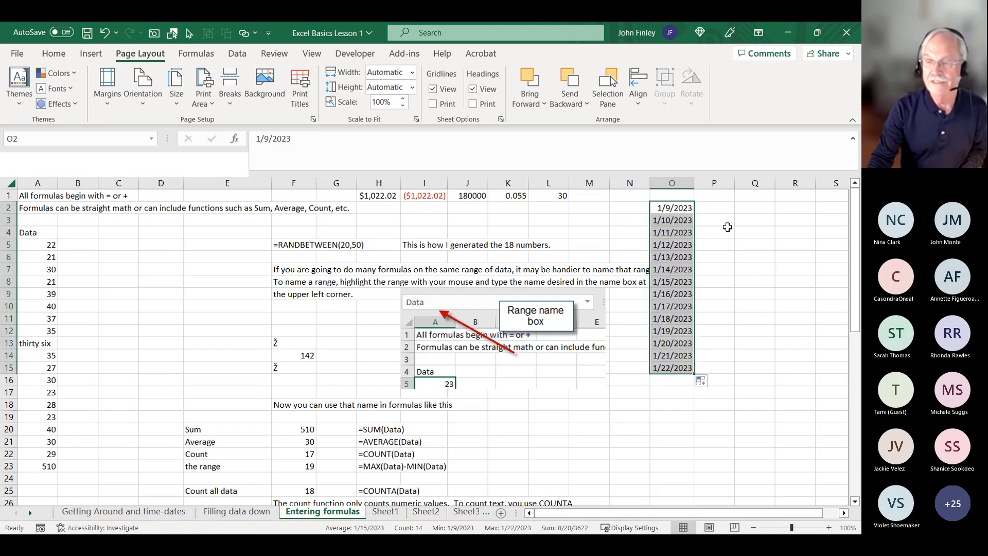
Step: Calculate the day-of-week number of the first date in P2 with the formula =weekday(O2,1)
left_click(726, 212)
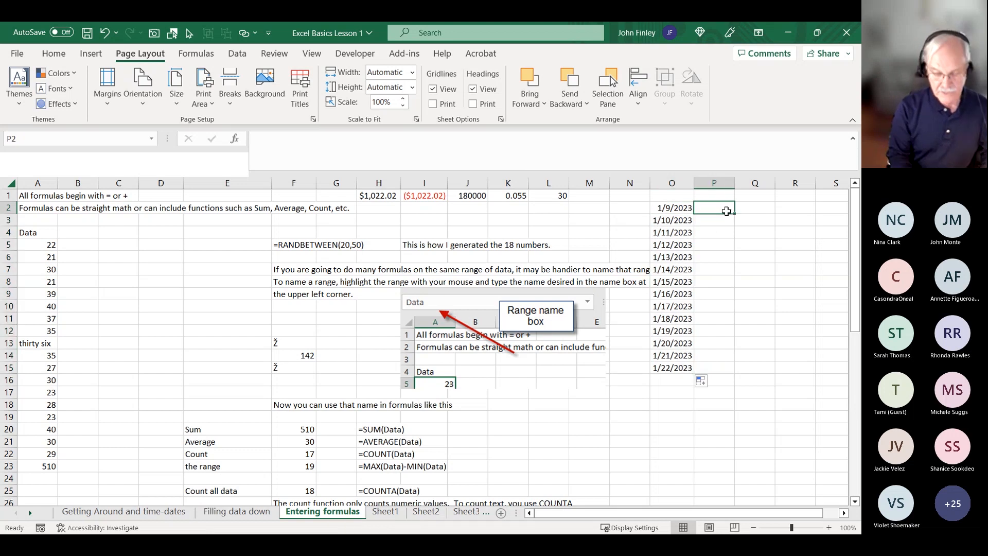
type("=weeda")
key("BackSpace")
key("BackSpace")
key("BackSpace")
type("kdw")
type("y")
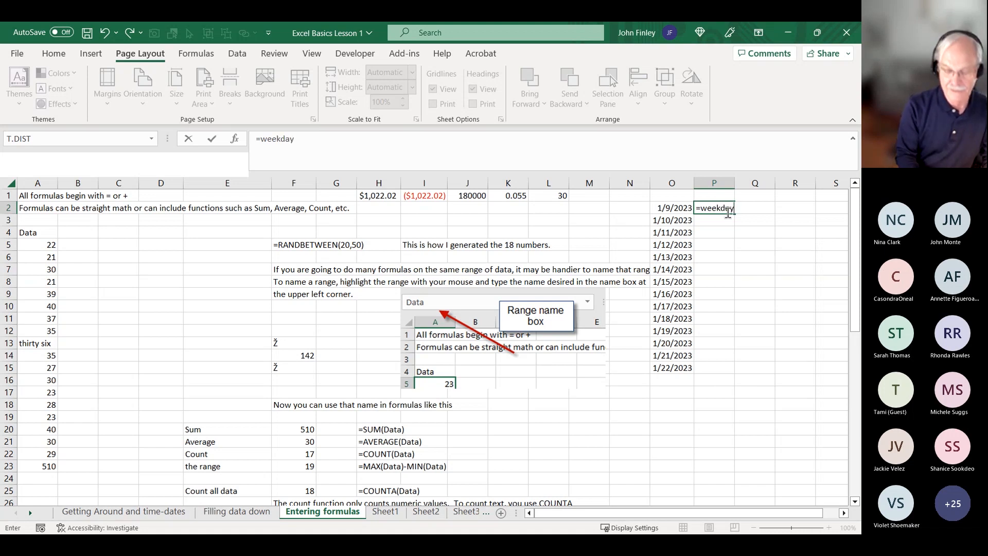
type("(")
key("Left")
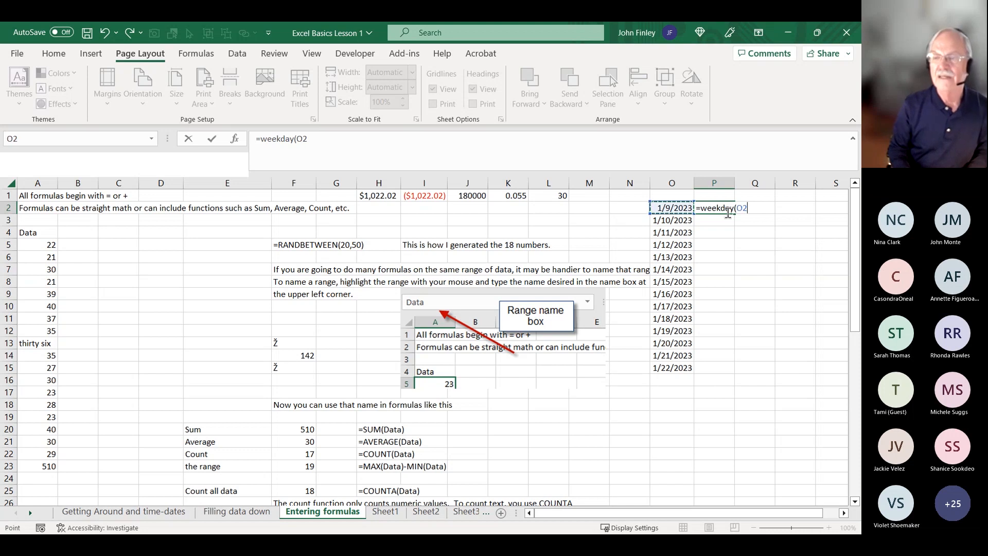
type(",")
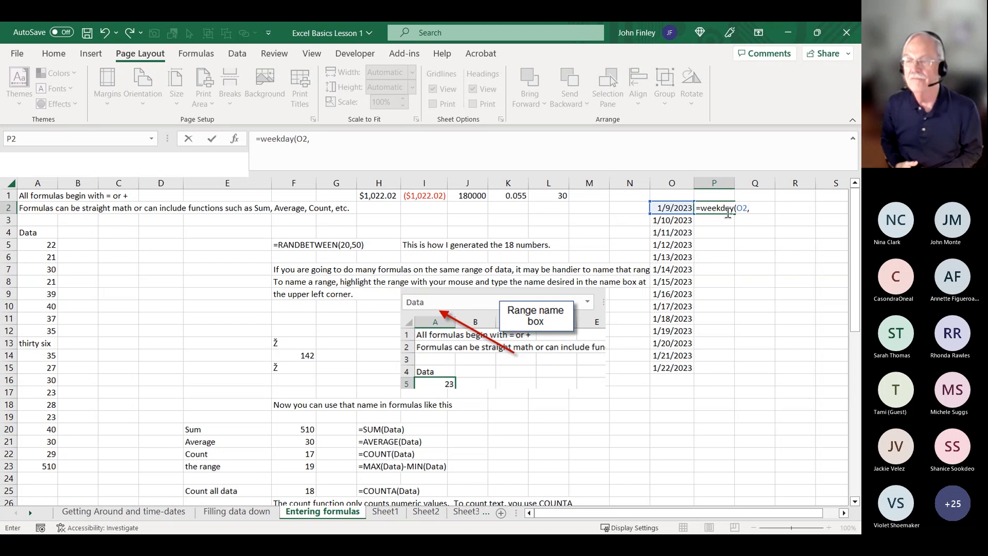
type("1")
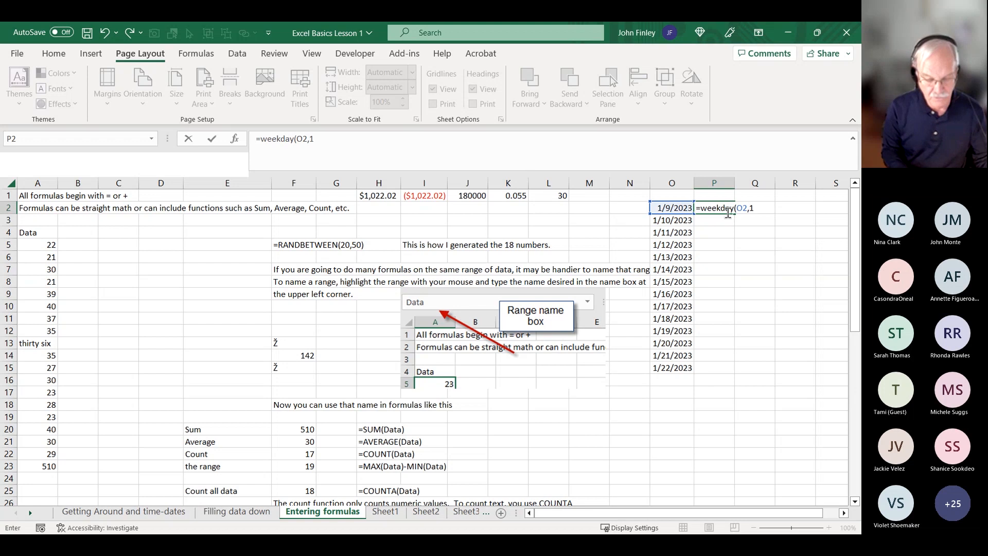
type(")")
key("Return")
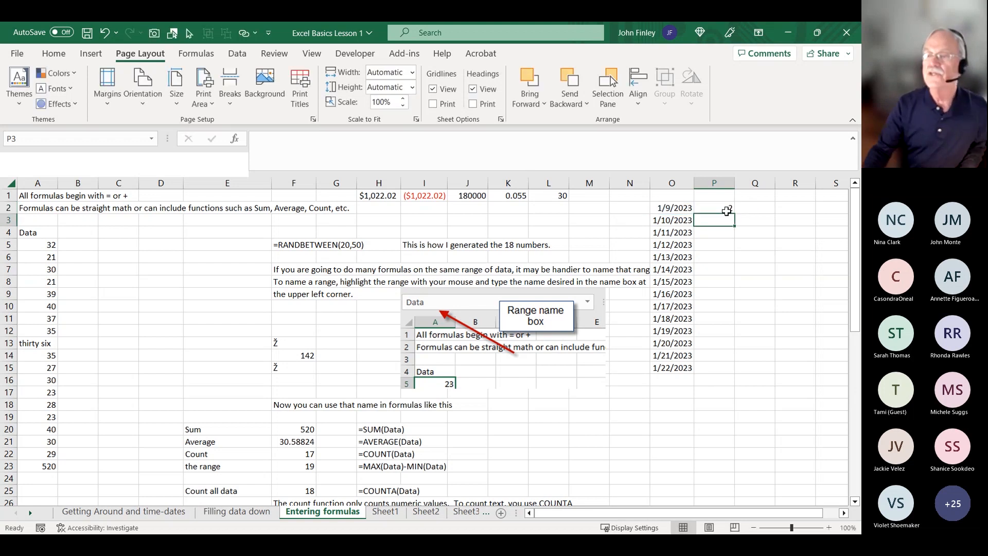
Step: Fill the WEEKDAY formula from P2 down to P15 and check the copied formulas in P7 and P8
left_click(715, 208)
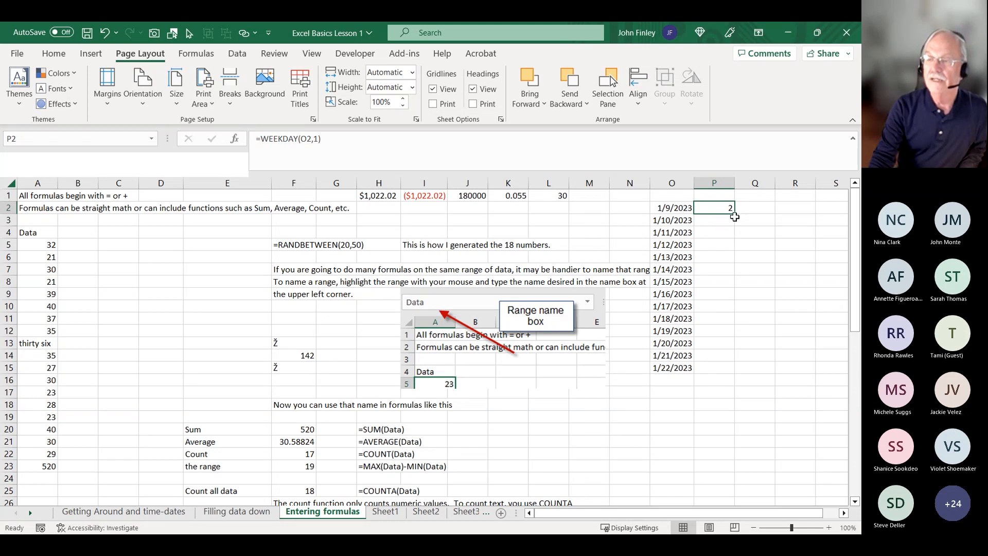
left_click_drag(736, 216, 736, 216)
double_click(736, 215)
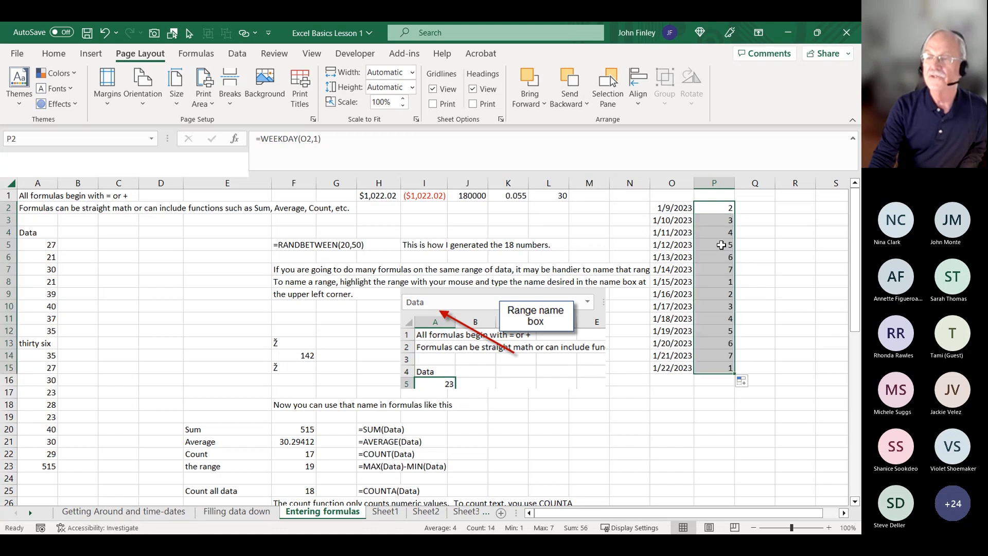
left_click(716, 269)
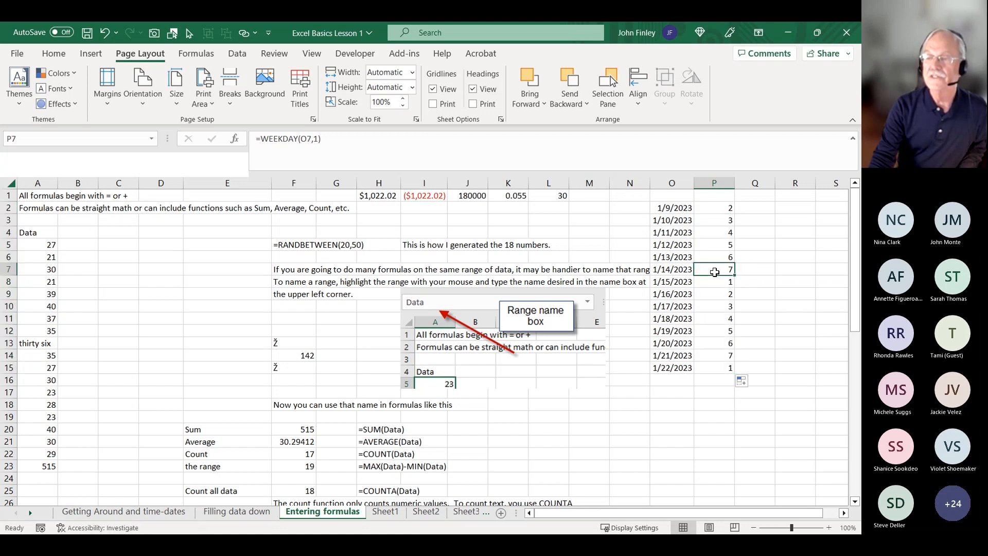
left_click(720, 283)
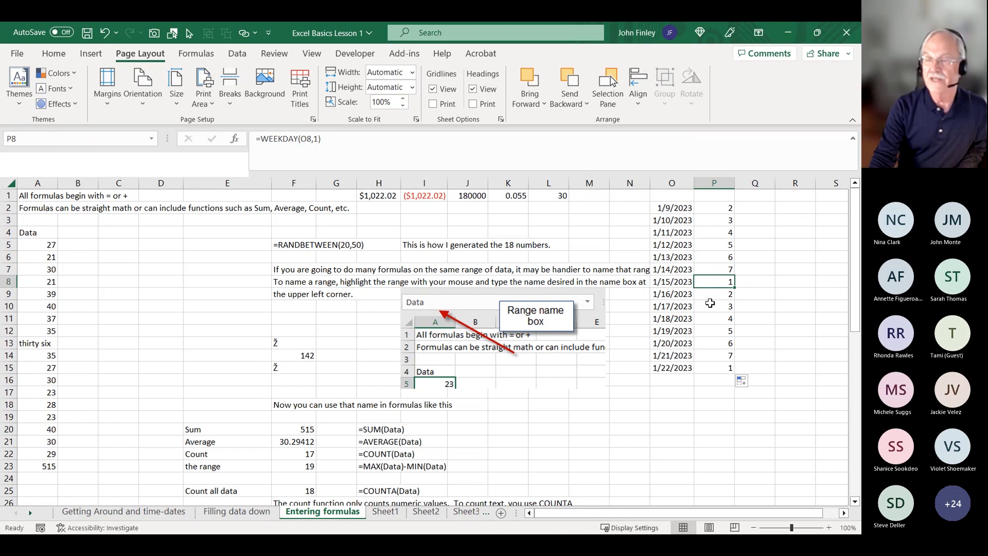
Step: Calculate the week number of the first date in Q2 with the formula =weeknum(O2,1)
left_click(760, 212)
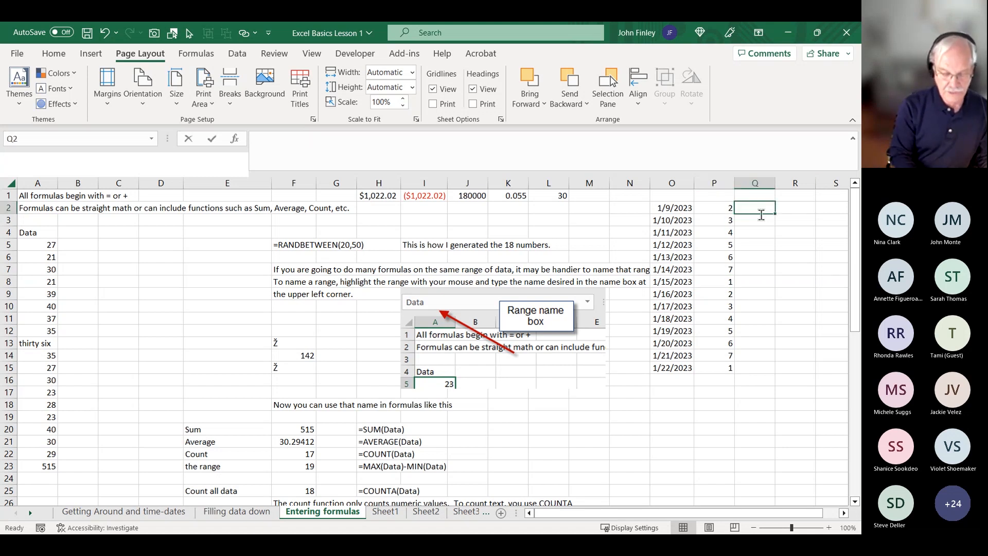
type("=weeknum(")
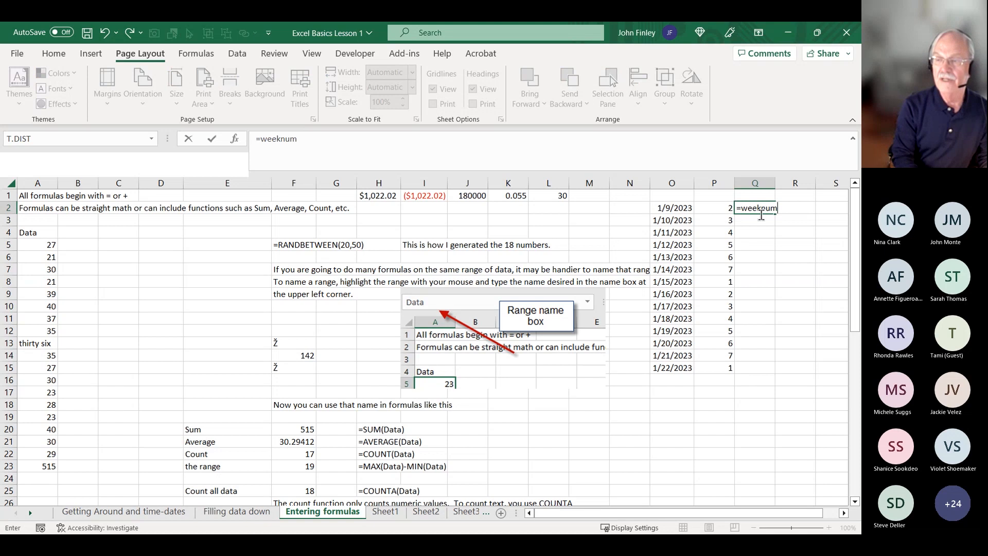
key("Left")
key("Left")
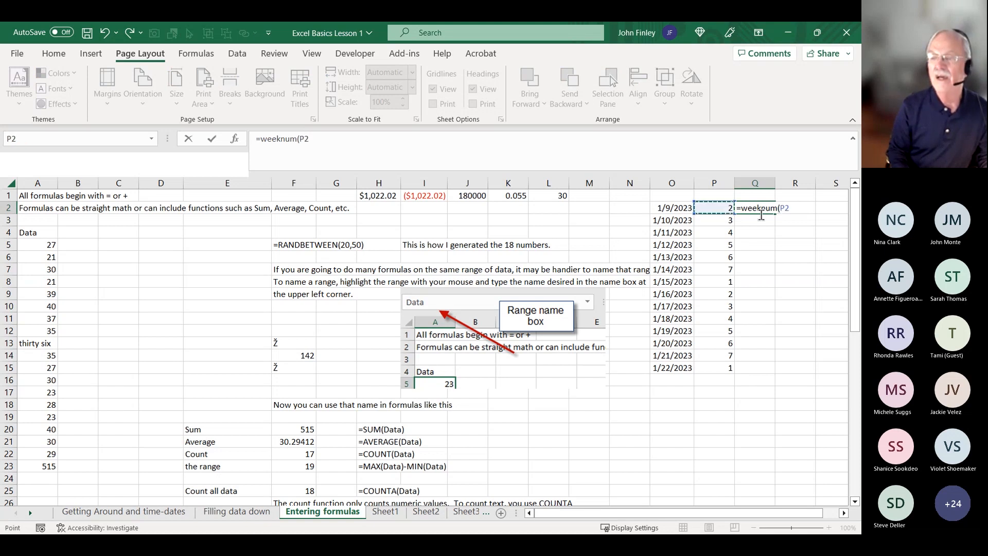
type(",")
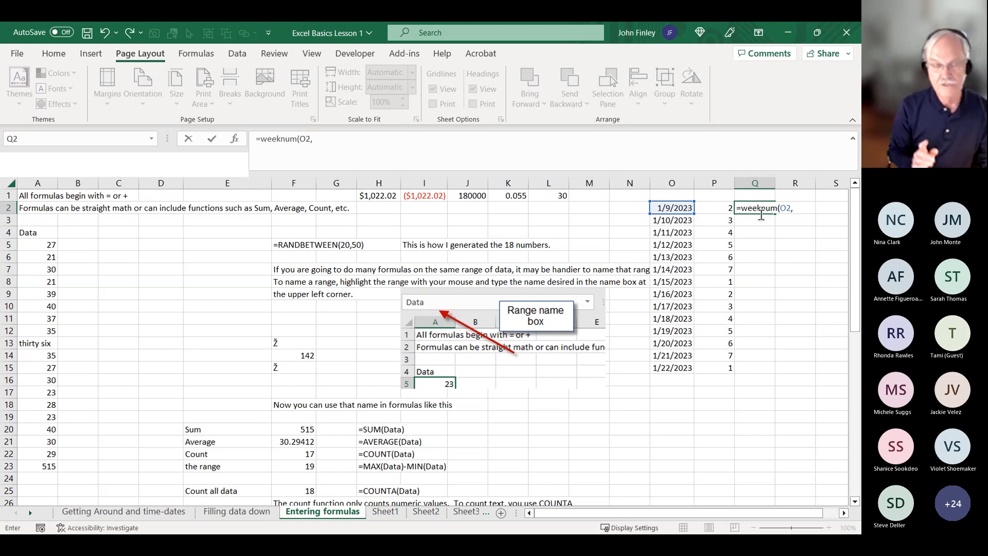
type("1")
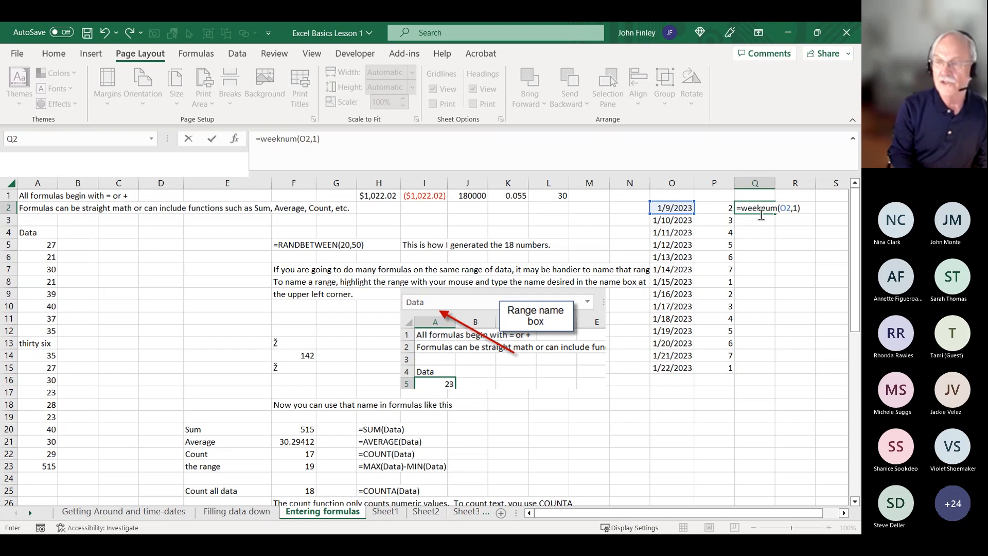
key("Return")
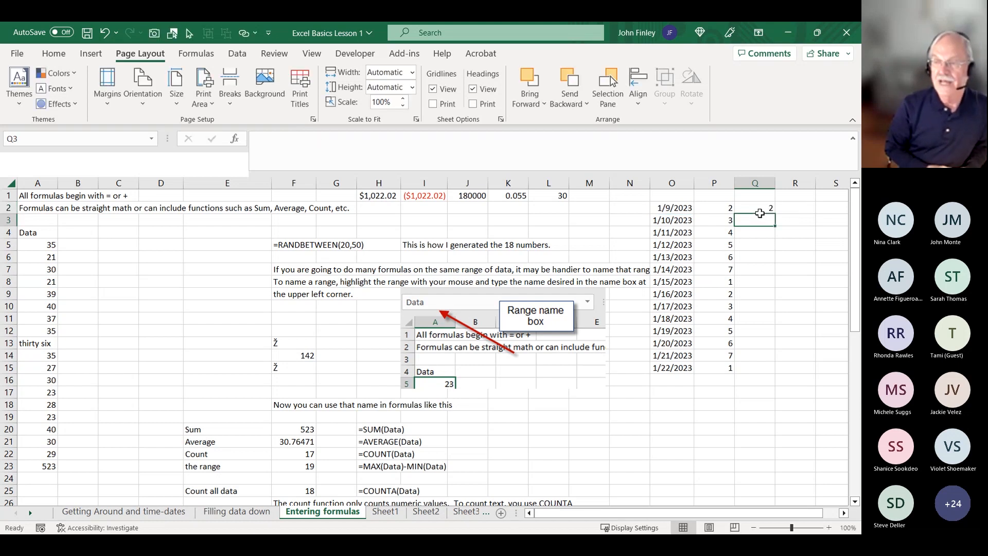
Step: Label the two date calculation columns Daynumber in P1 and Week number in Q1
key("Up")
key("Up")
key("Left")
type("W")
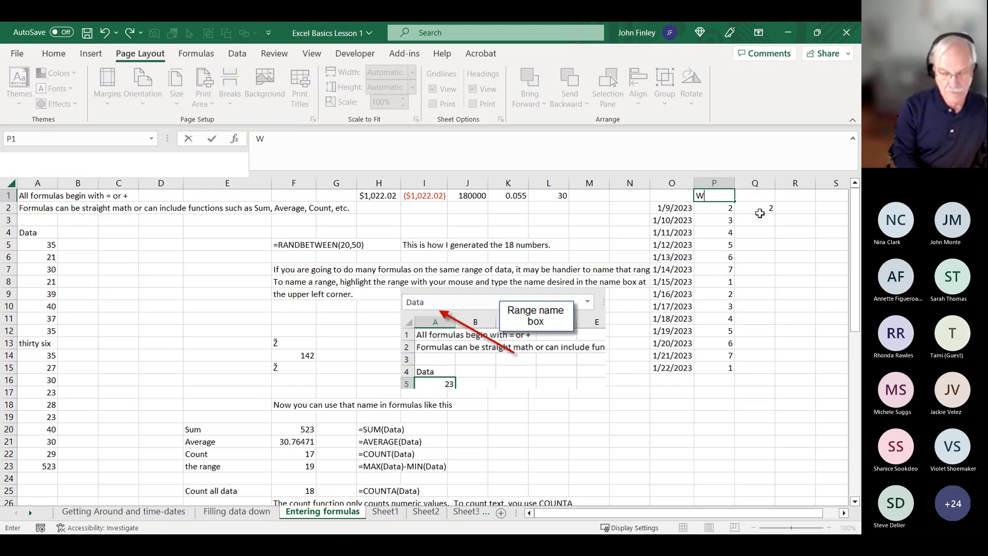
key("BackSpace")
type("Daynu")
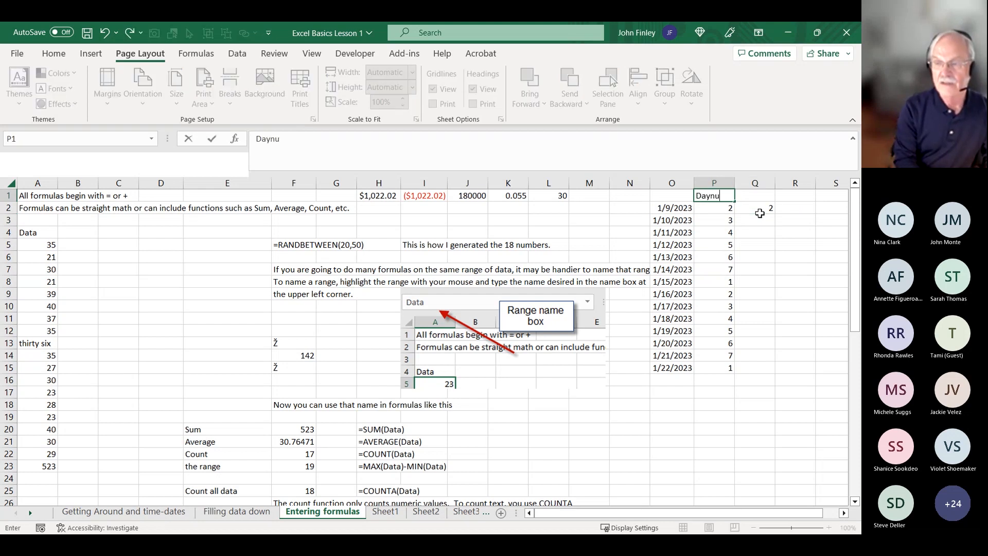
type("mber")
key("Tab")
type("Week number")
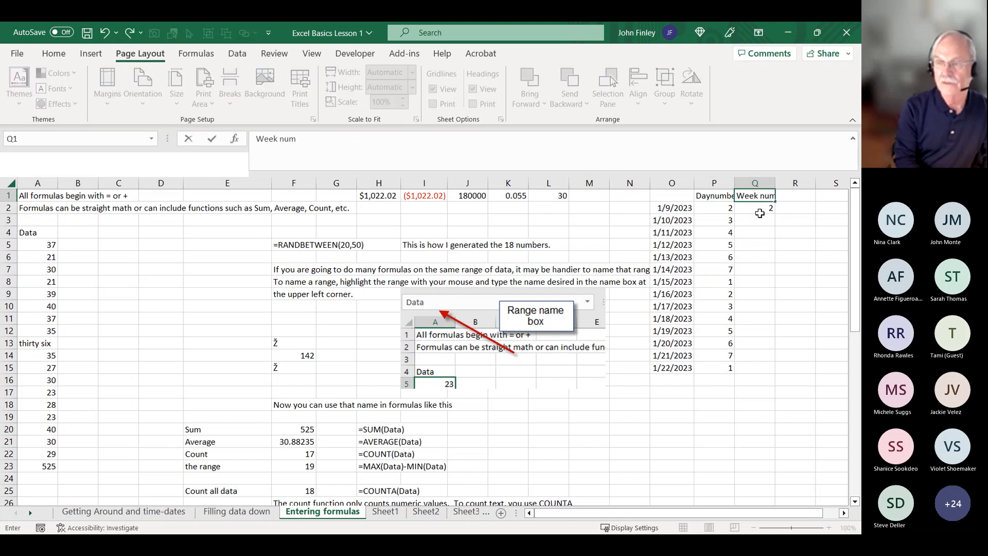
key("Return")
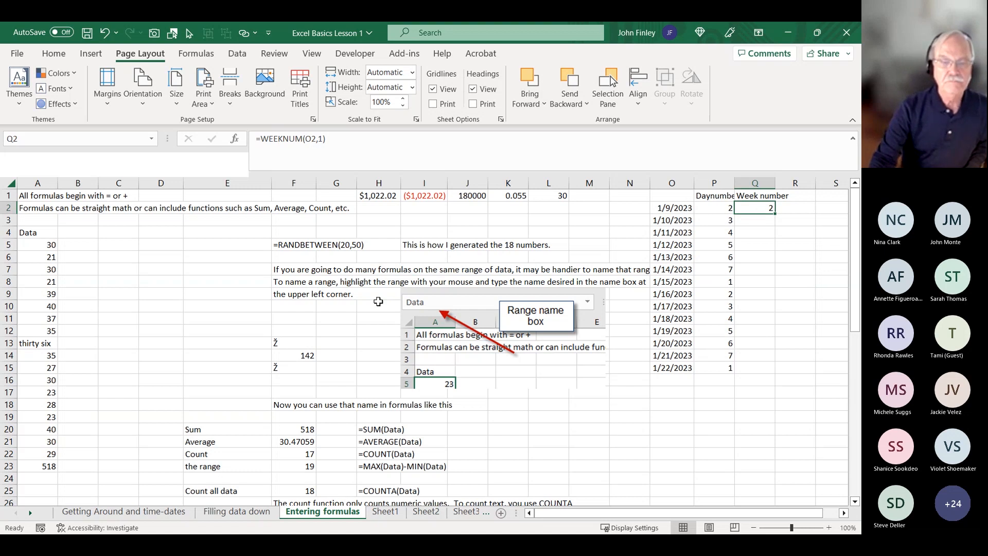
Step: Fill the formula in C30 down to C41 and check the copied formula in C41
scroll(370, 327, "down", 4)
scroll(371, 327, "down", 3)
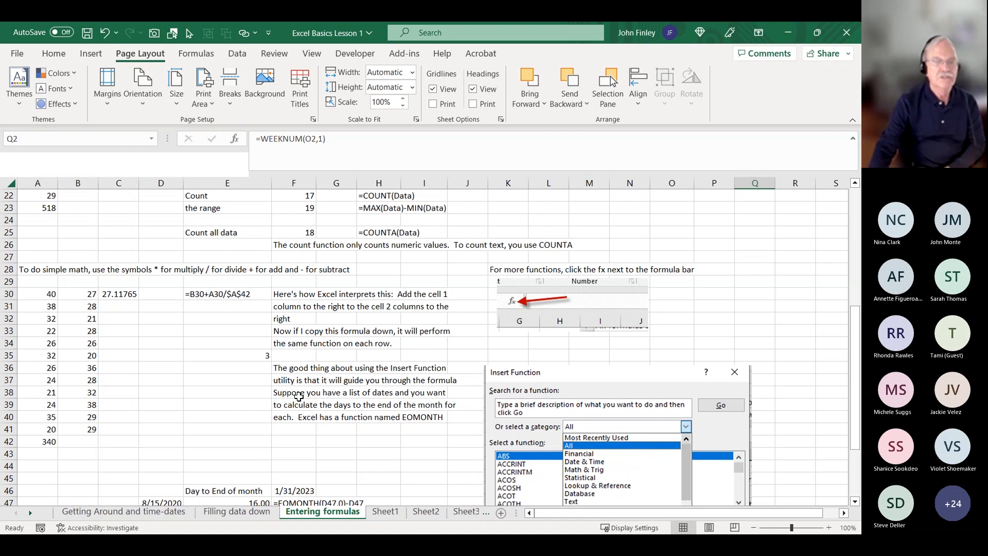
left_click(131, 295)
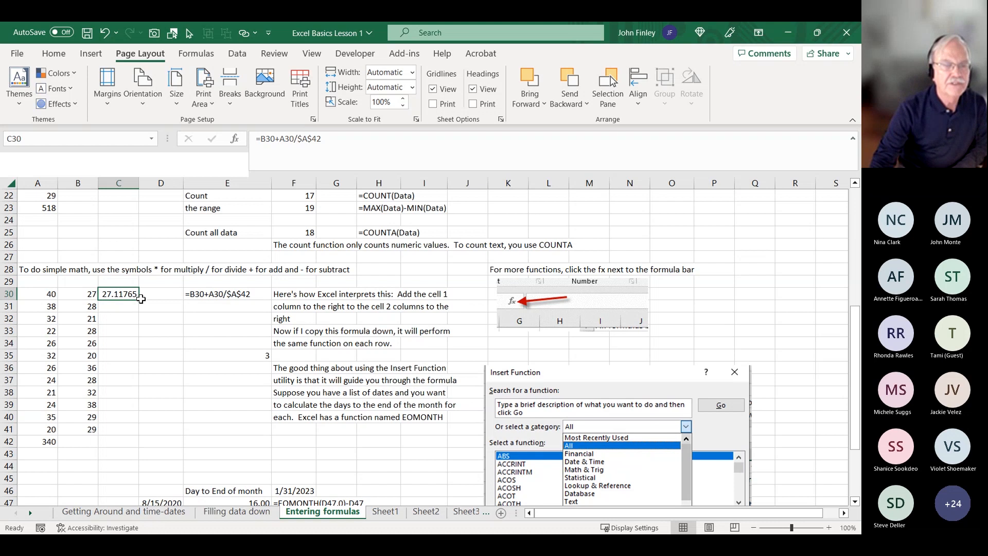
double_click(140, 299)
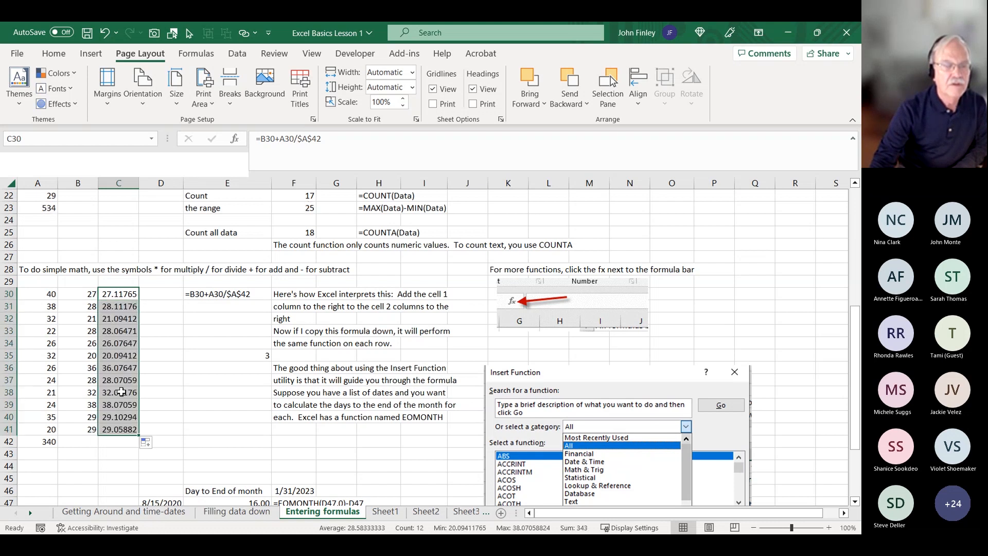
left_click(126, 431)
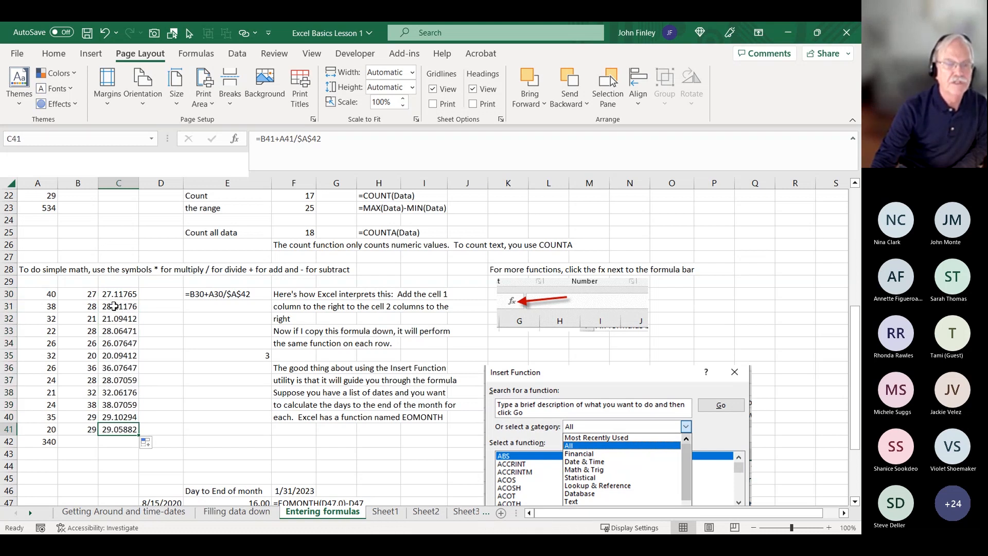
Step: Evaluate the formula in C31 step by step with Evaluate Formula until it is fully resolved, and close the dialog
left_click(114, 307)
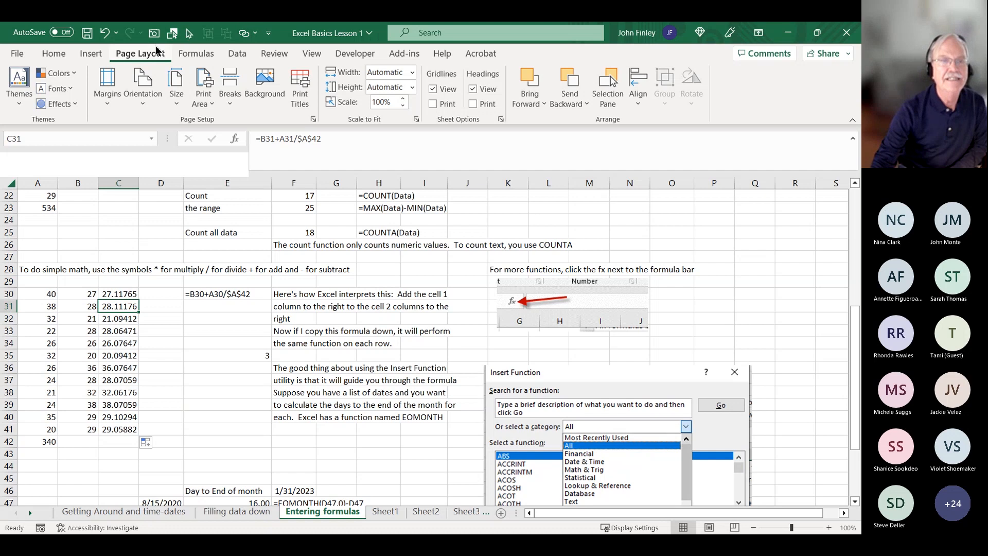
left_click(198, 57)
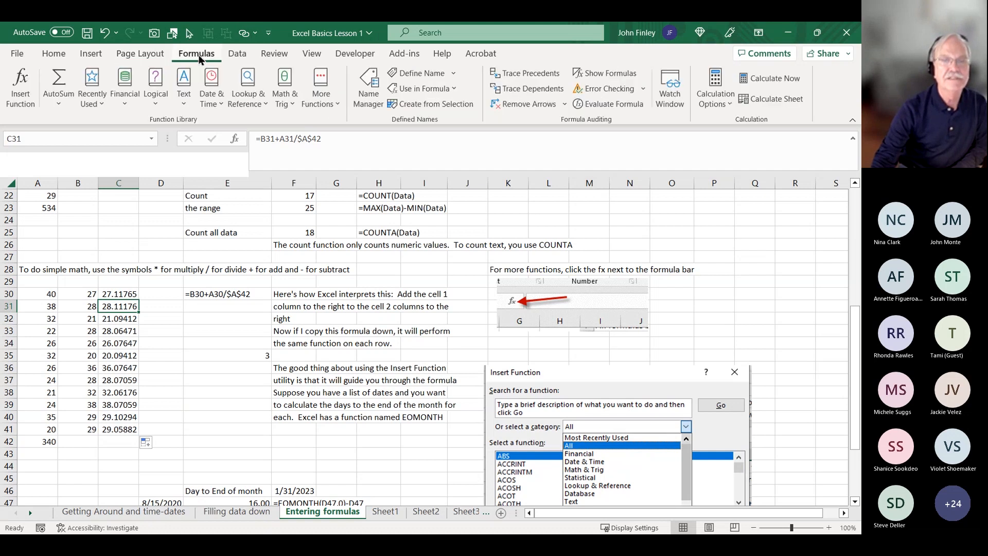
left_click(629, 104)
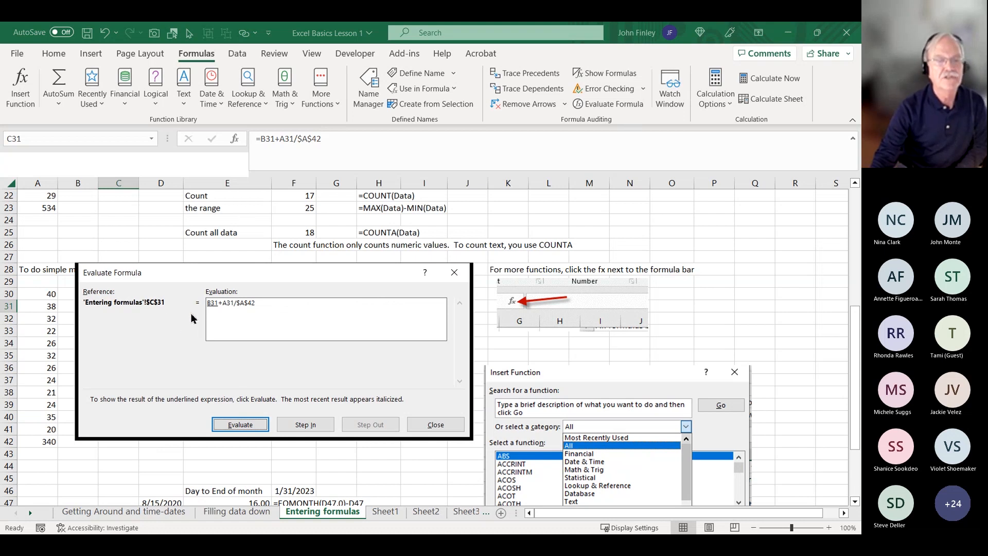
left_click(239, 425)
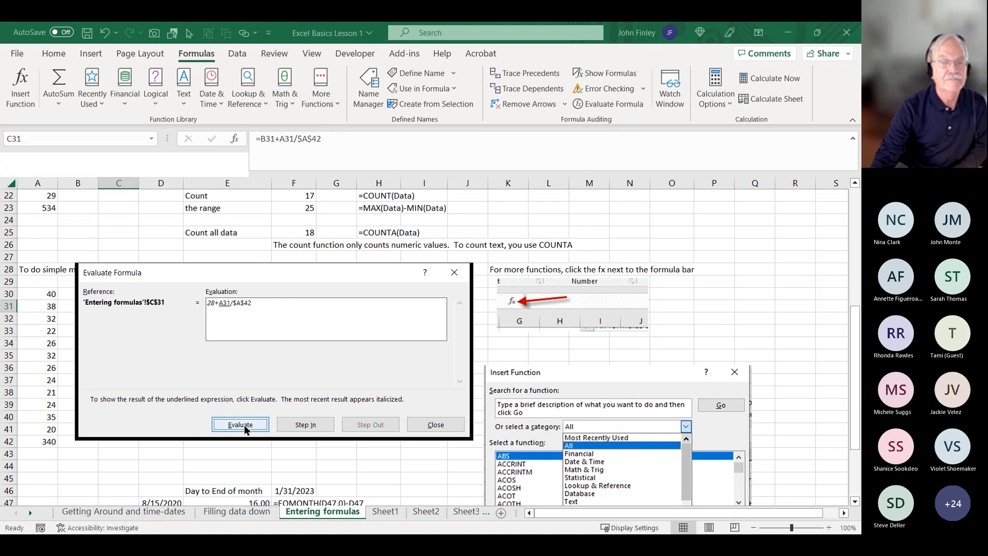
left_click(244, 425)
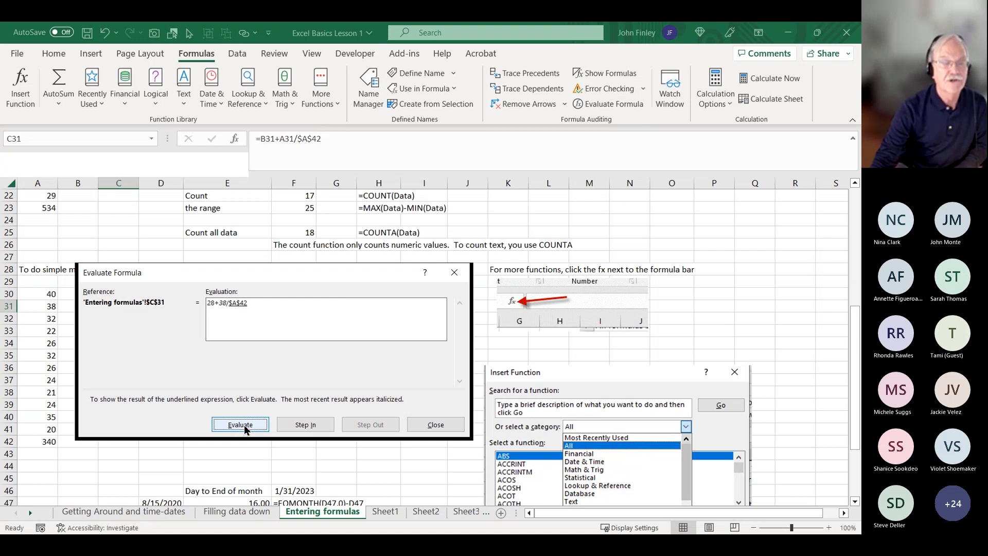
left_click(244, 424)
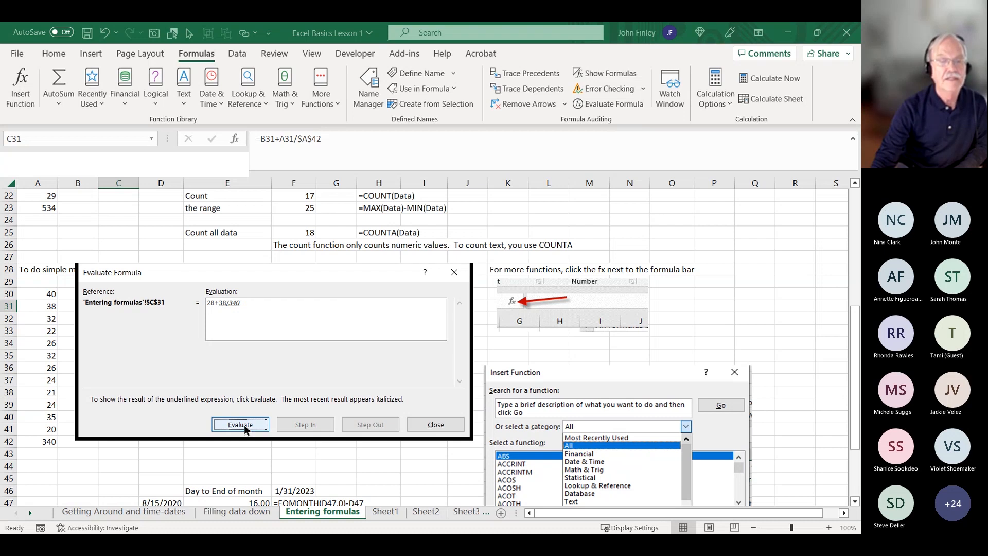
left_click(244, 424)
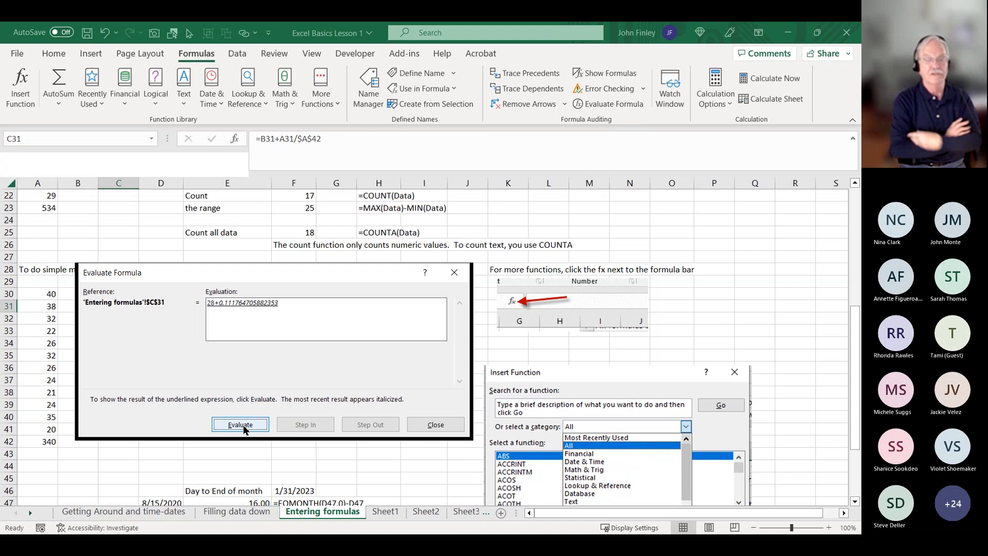
left_click(243, 423)
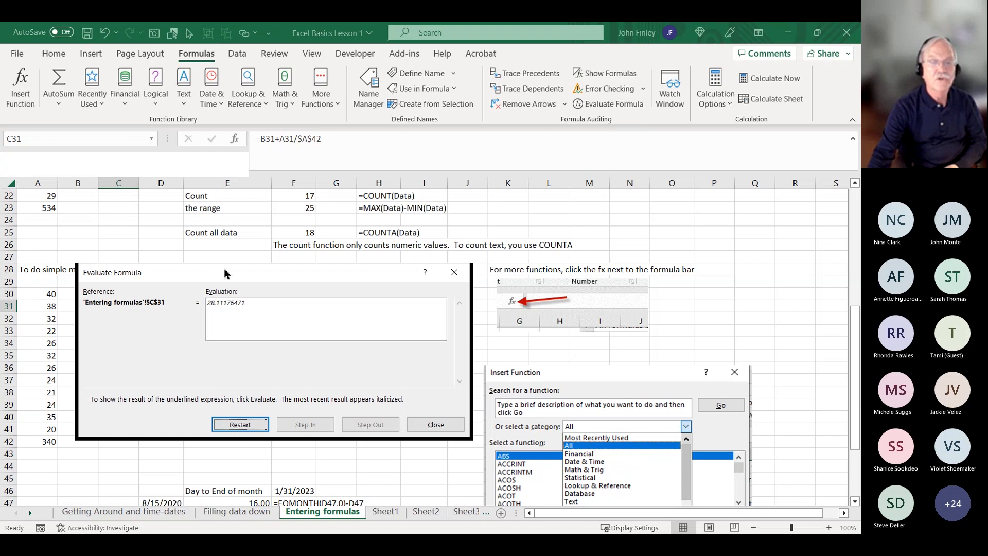
left_click_drag(224, 273, 383, 274)
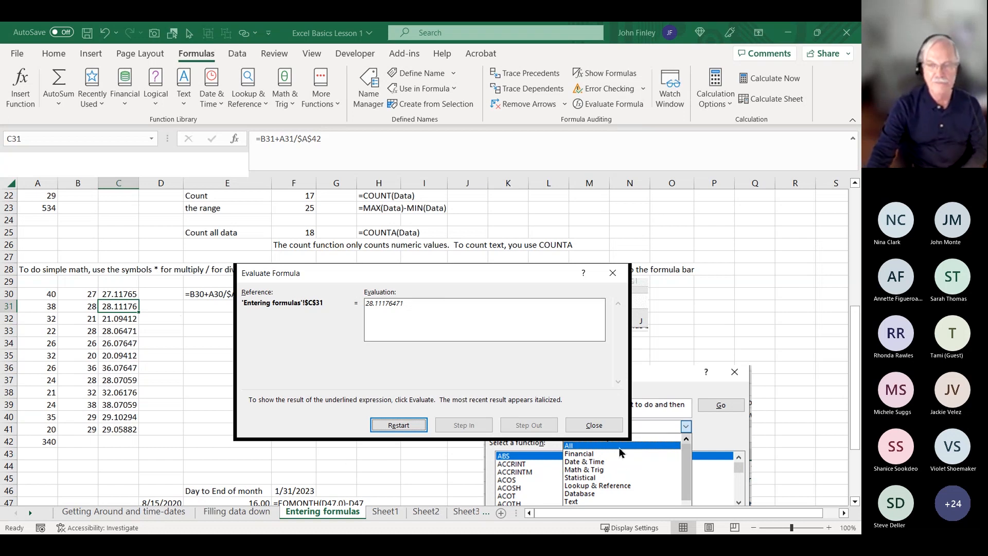
left_click(593, 426)
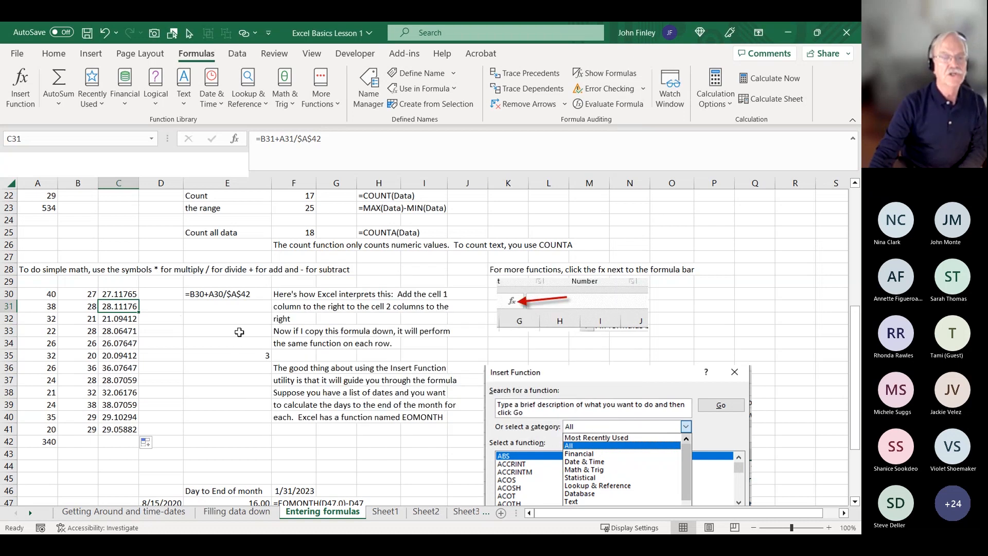
Step: Build the formula =B31+A31/a30 in D31, leaving the last reference relative
left_click(156, 297)
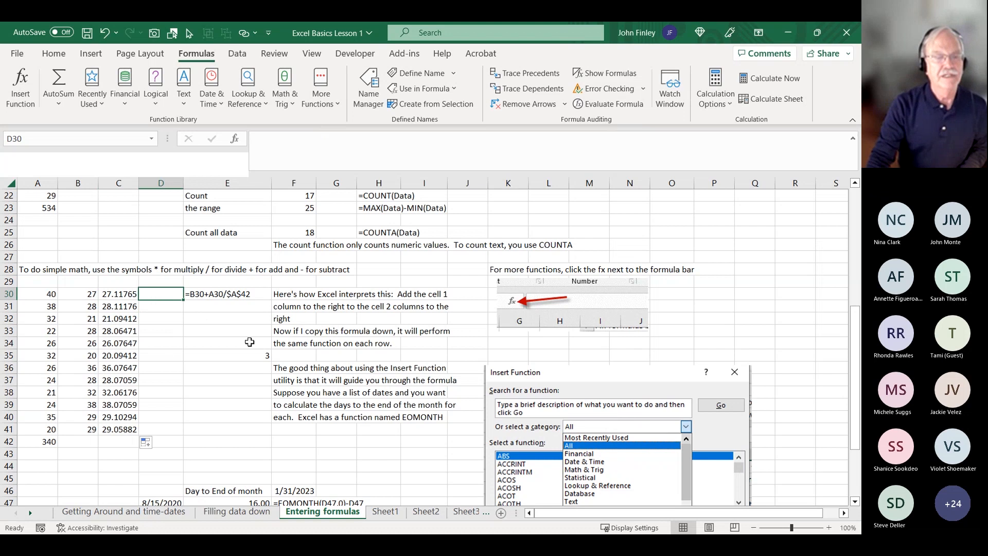
left_click(161, 305)
type("=")
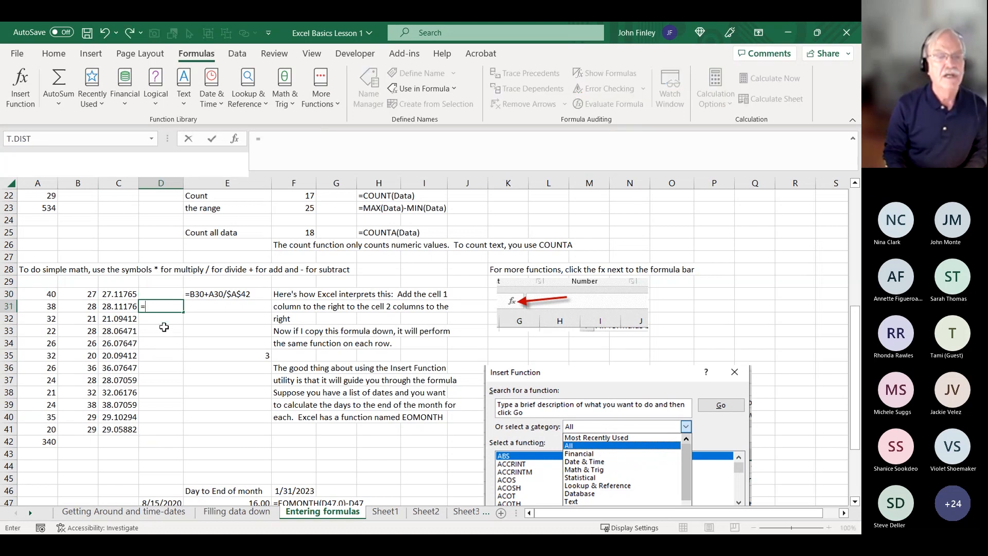
key("Left")
key("Left")
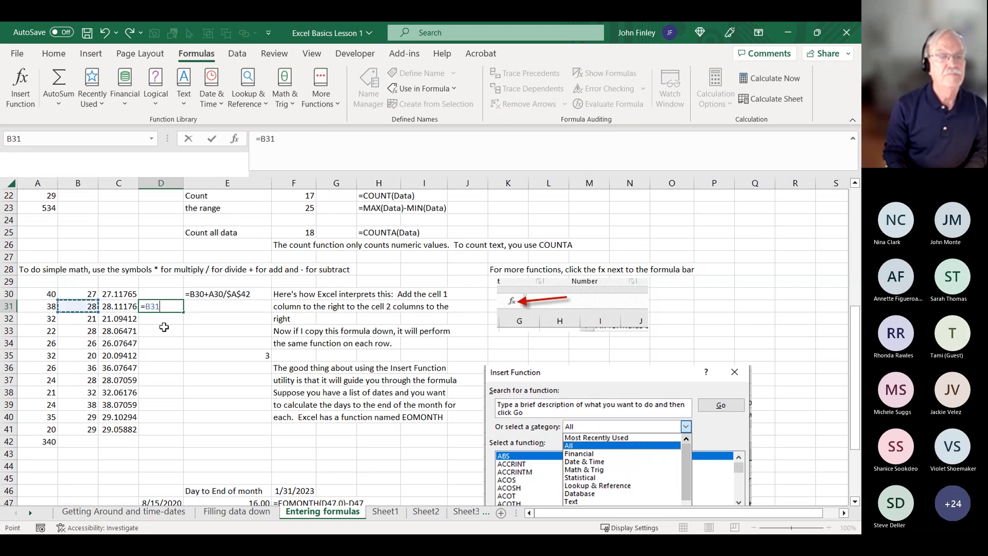
type("+")
key("Left")
key("Left")
key("Left")
type("/")
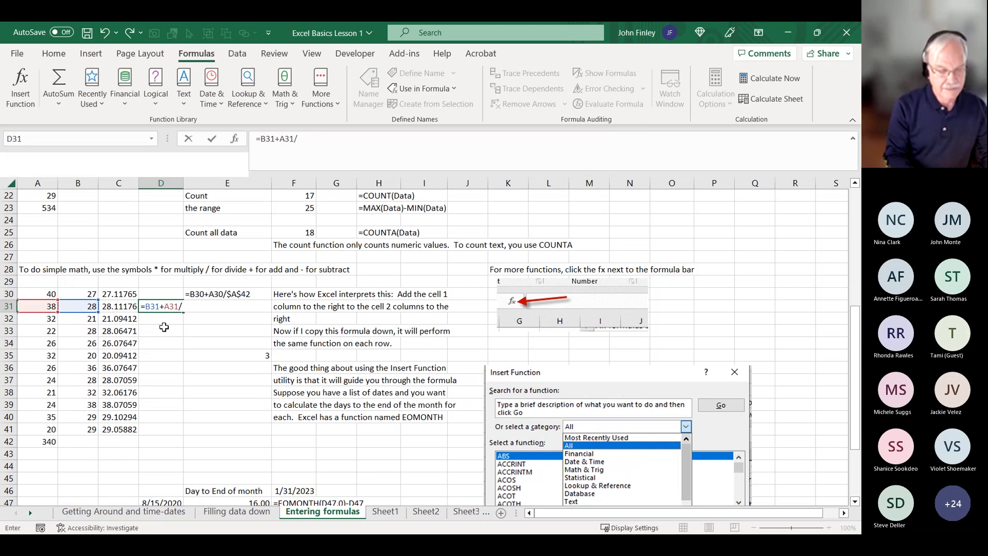
type("a")
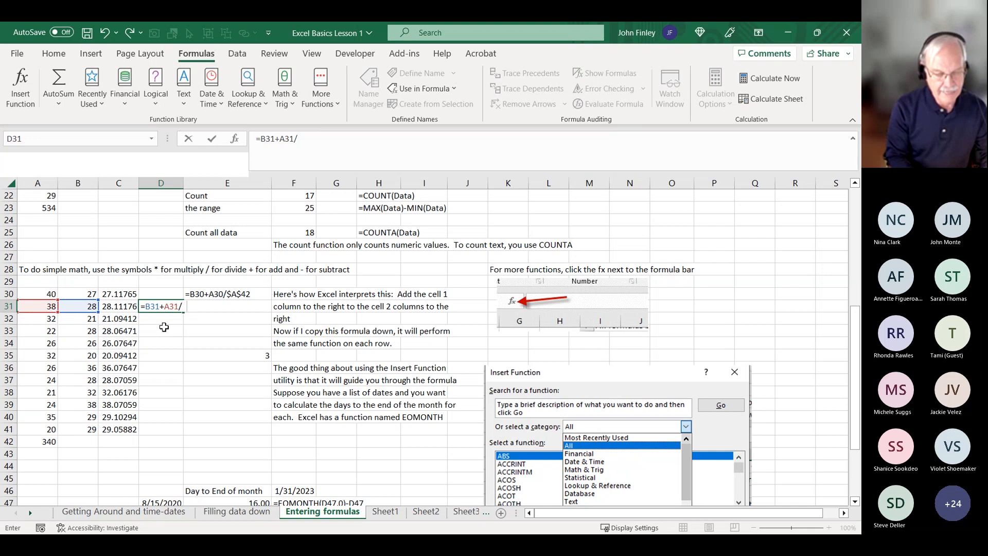
type("30")
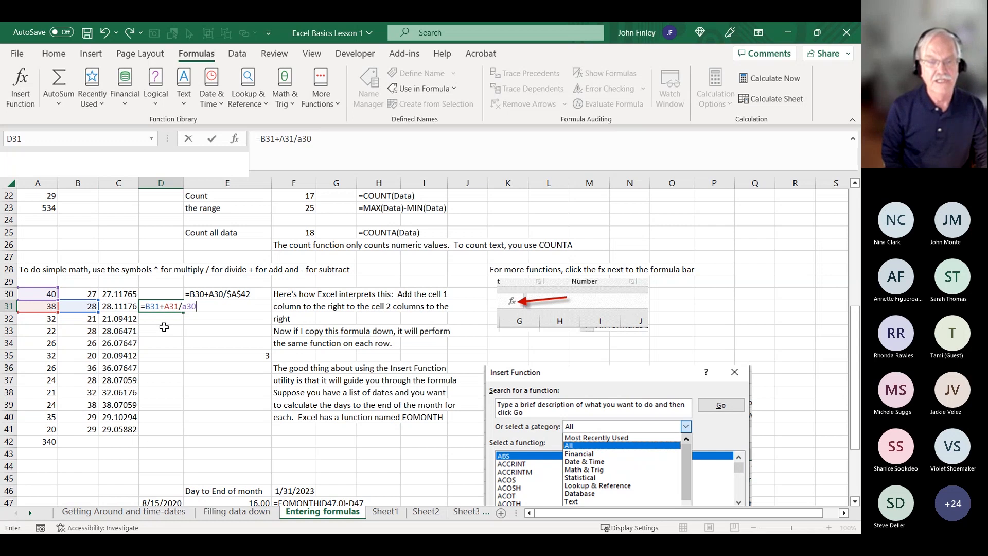
Step: Cycle the A30 reference through $A$30 and A$30 to the column-absolute form $A30, and enter the D31 formula
key("F4")
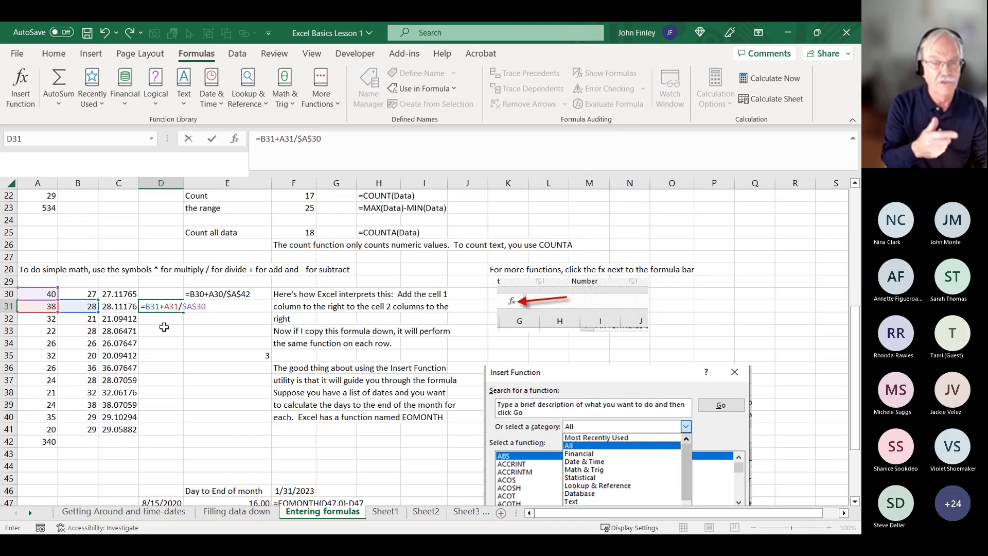
key("F4")
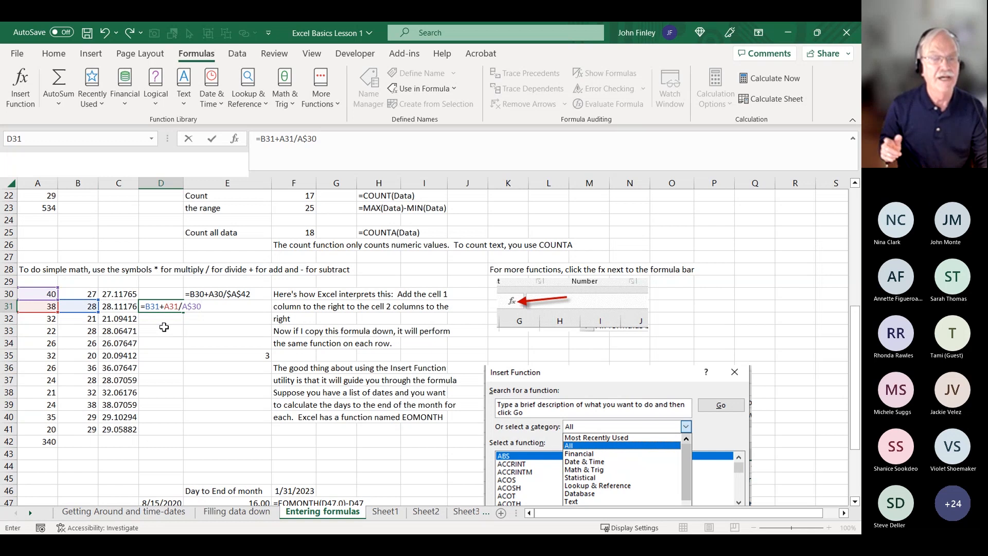
key("F4")
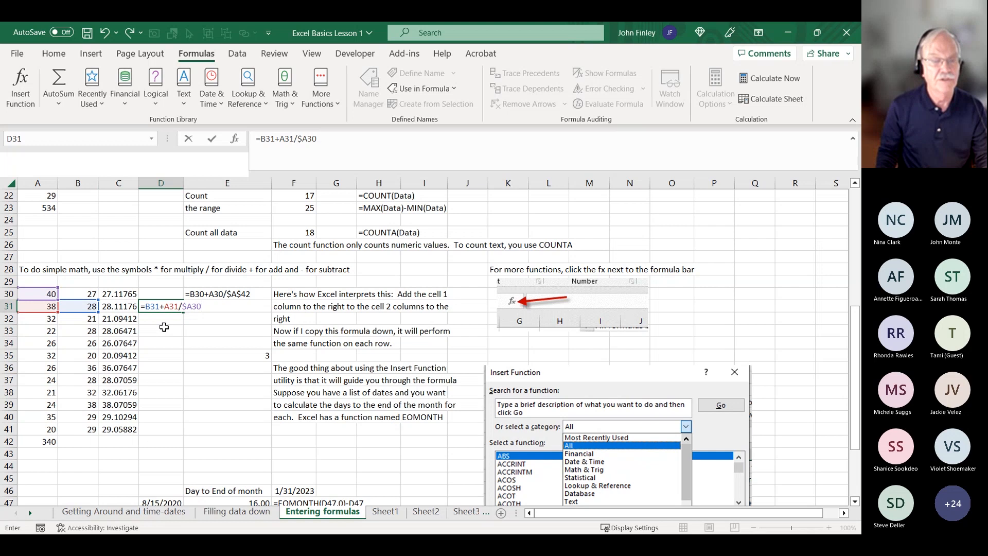
key("Return")
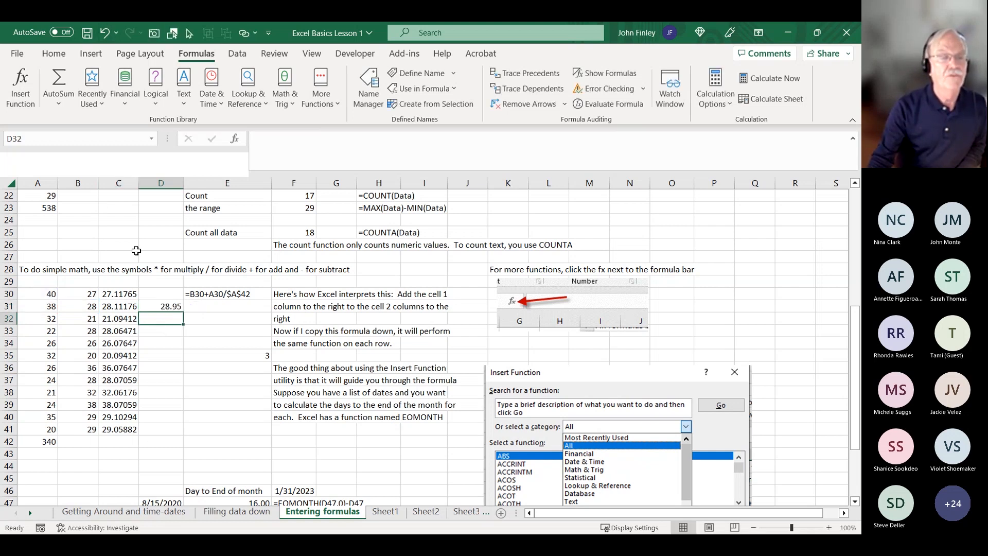
Step: Fill the formula in D31 down to D41 and check how the $A30 reference is copied in D32 and D33
left_click(179, 309)
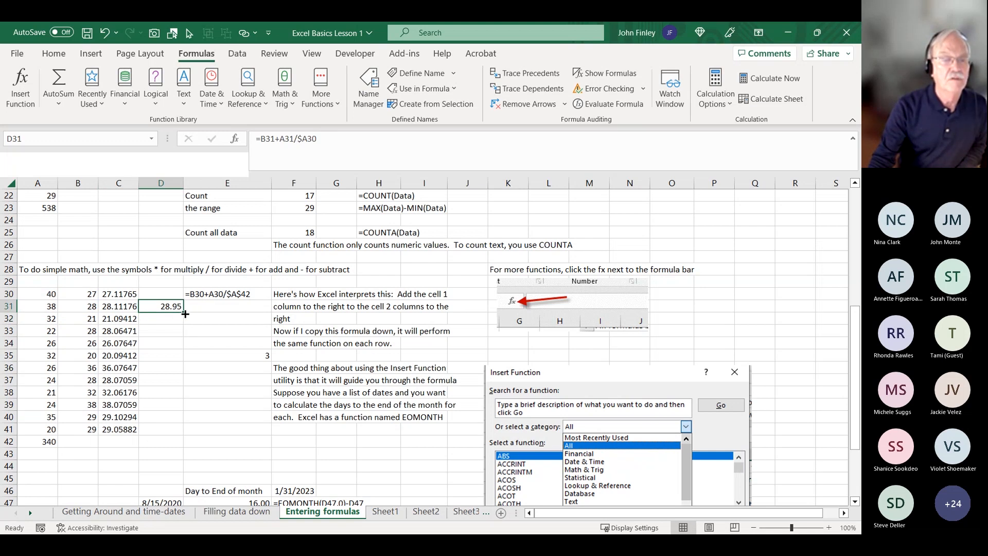
double_click(185, 314)
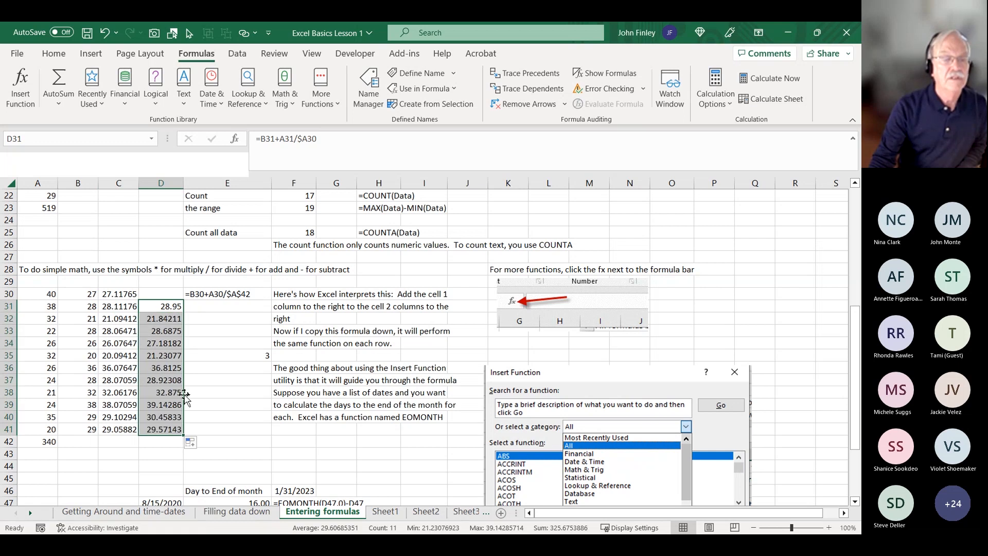
left_click(160, 310)
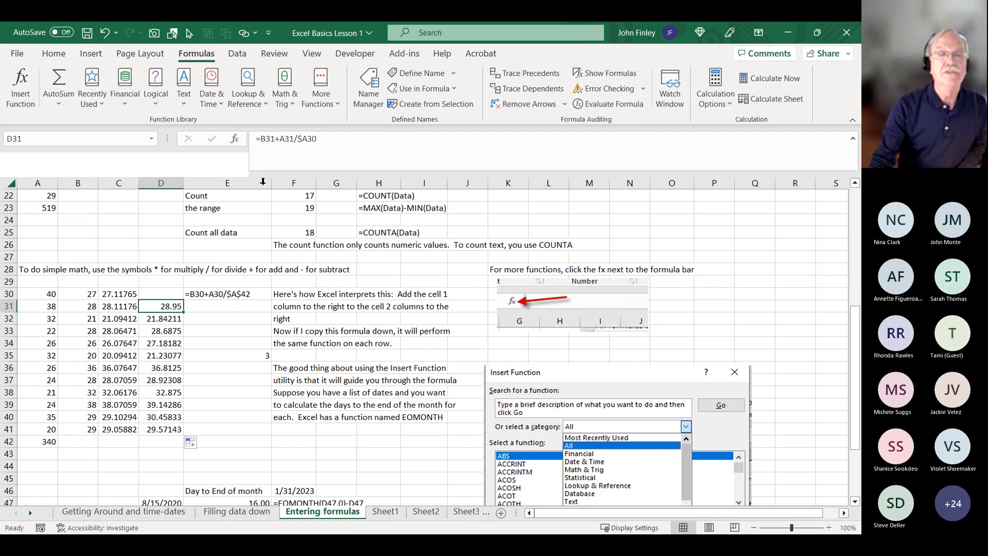
left_click(175, 320)
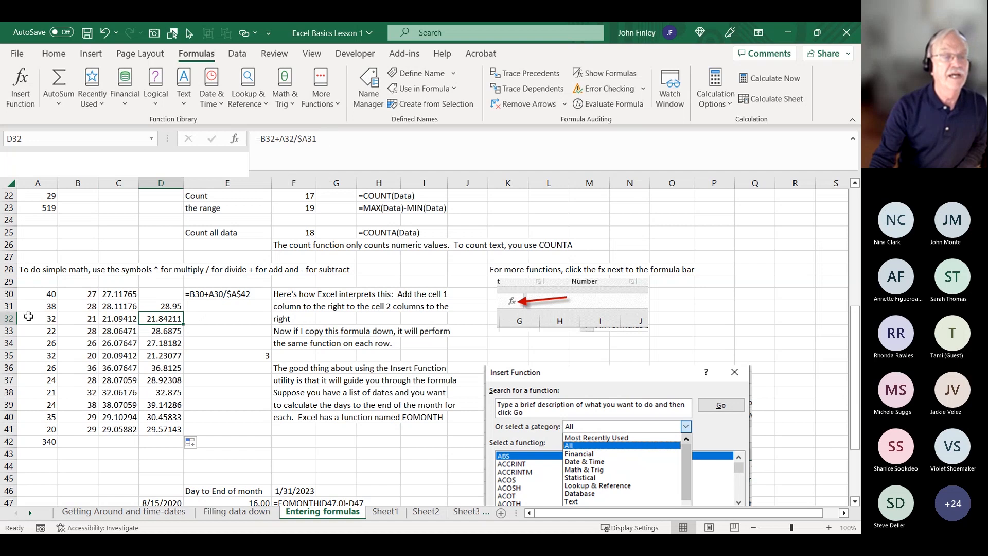
left_click(168, 332)
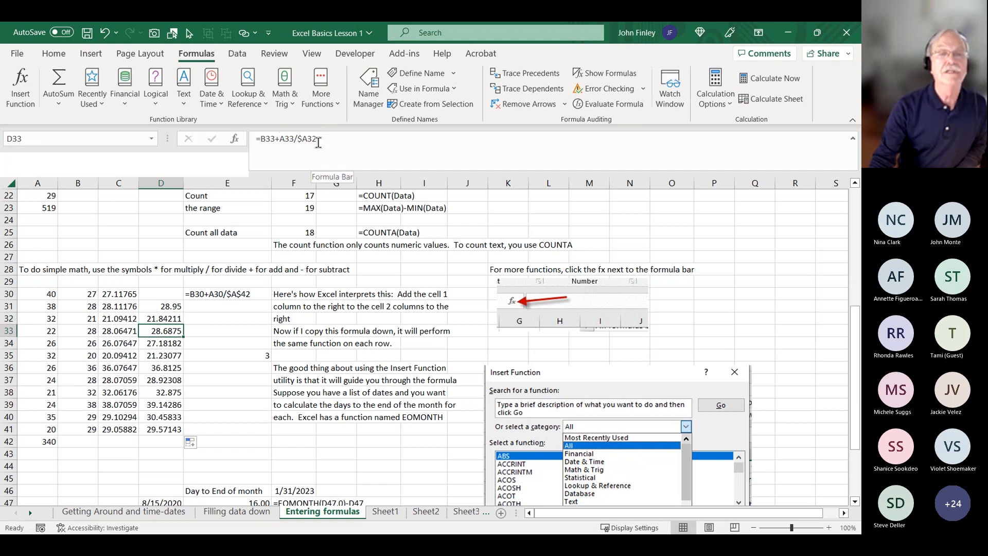
Step: Change the formula in D31 to =B31+A31/$A31, with only the column of the last reference locked
left_click(161, 307)
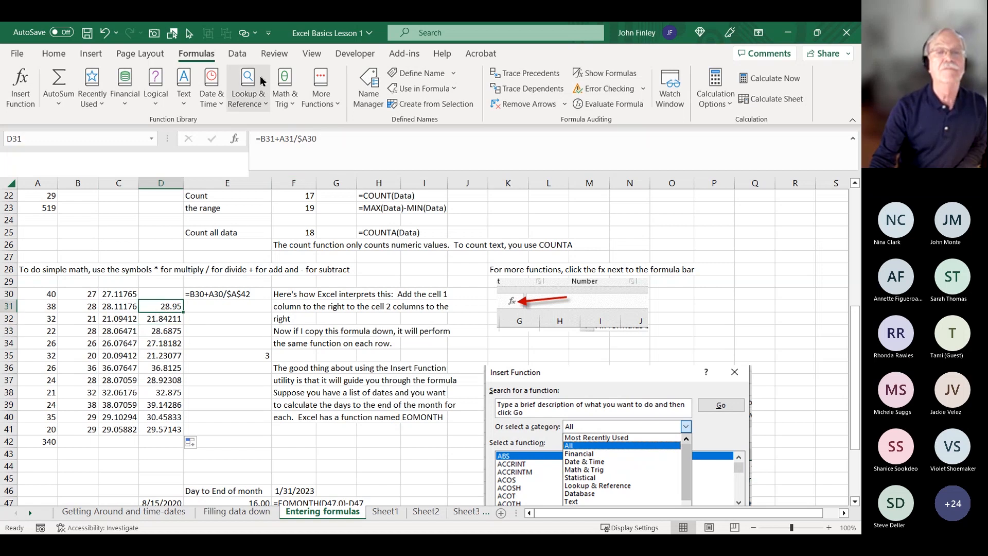
left_click(318, 139)
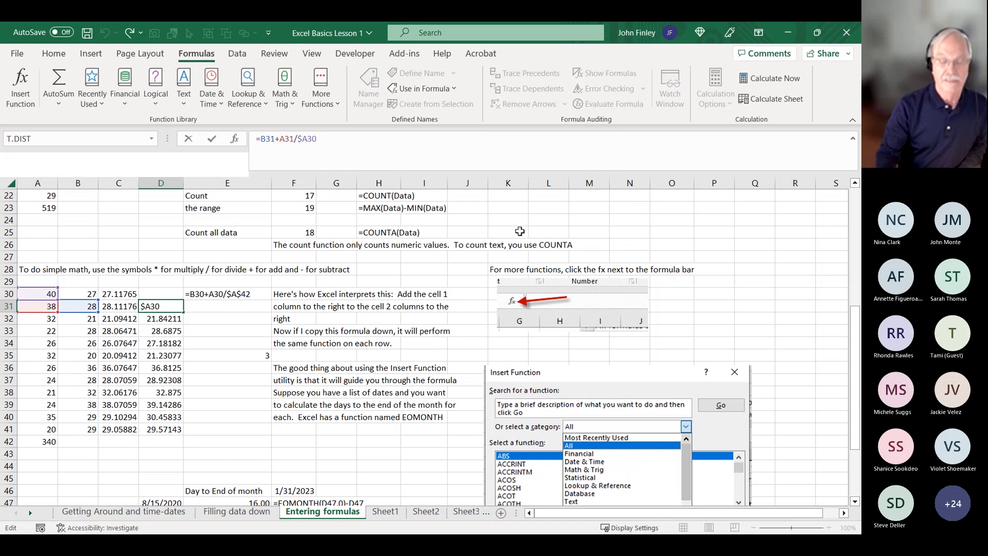
key("Return")
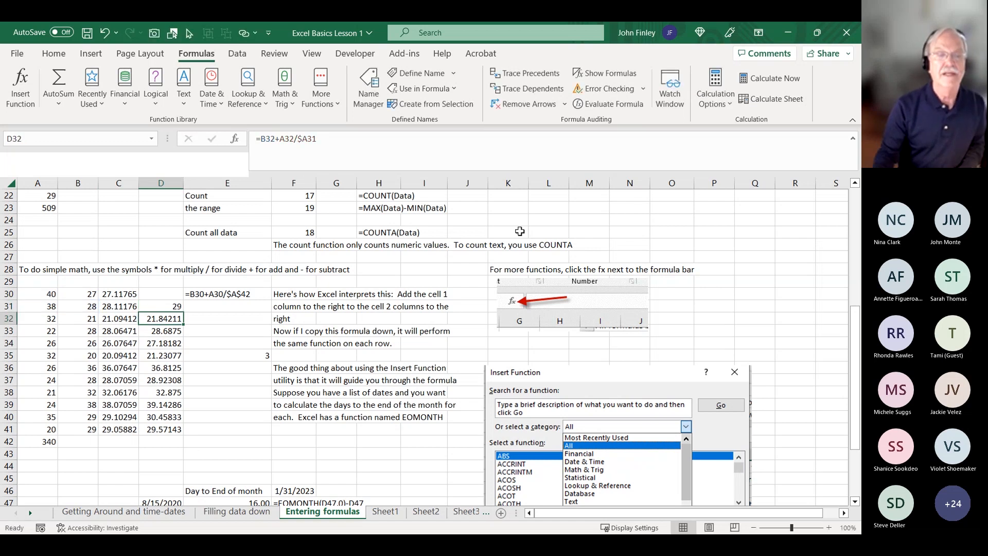
Step: Fill the D31 formula down to D41 and check how the $A31 reference is copied in D39 and D32
left_click(170, 308)
double_click(184, 313)
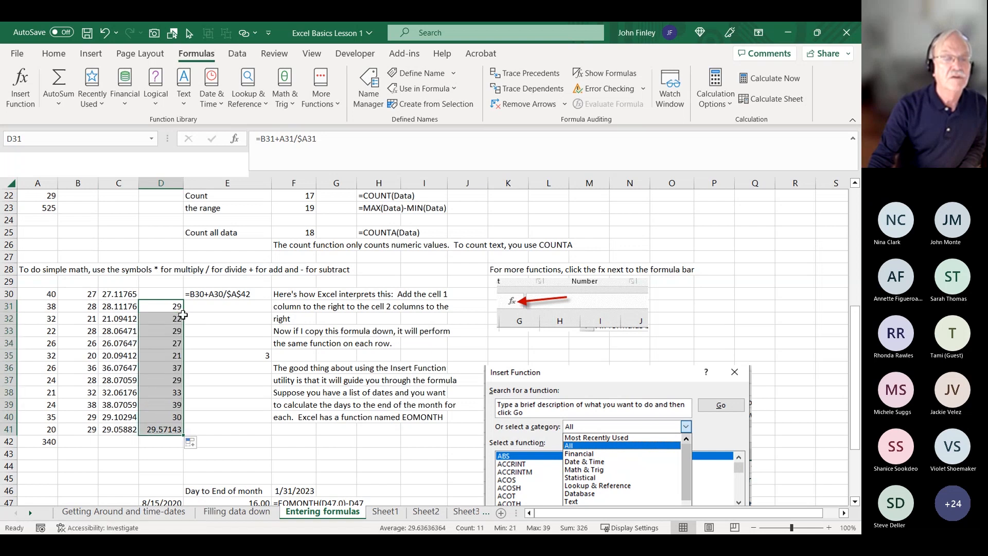
left_click(176, 404)
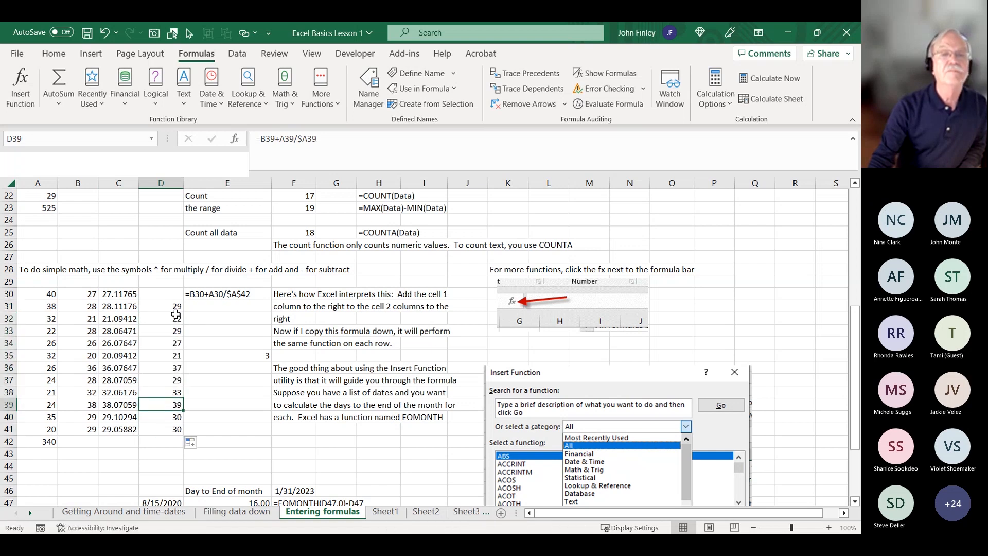
left_click(176, 319)
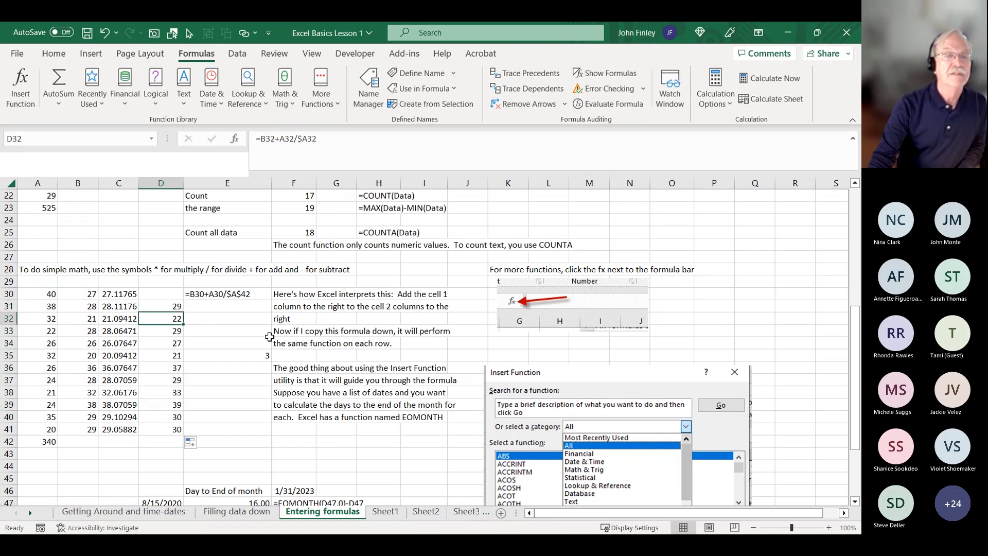
Step: Change the last reference in the D31 formula to the row-absolute form A$31 and enter it
left_click(176, 308)
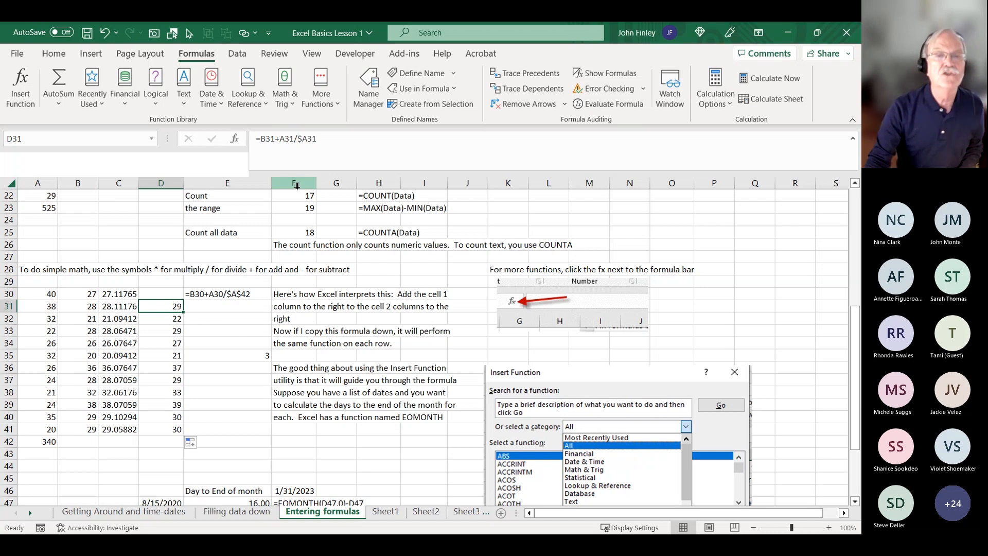
left_click(311, 145)
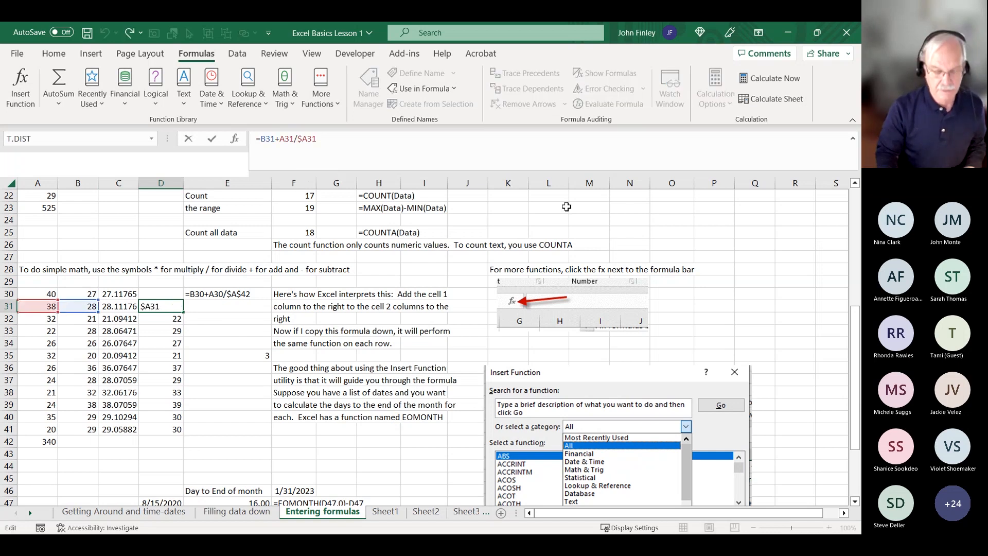
type("$")
key("F4")
key("Return")
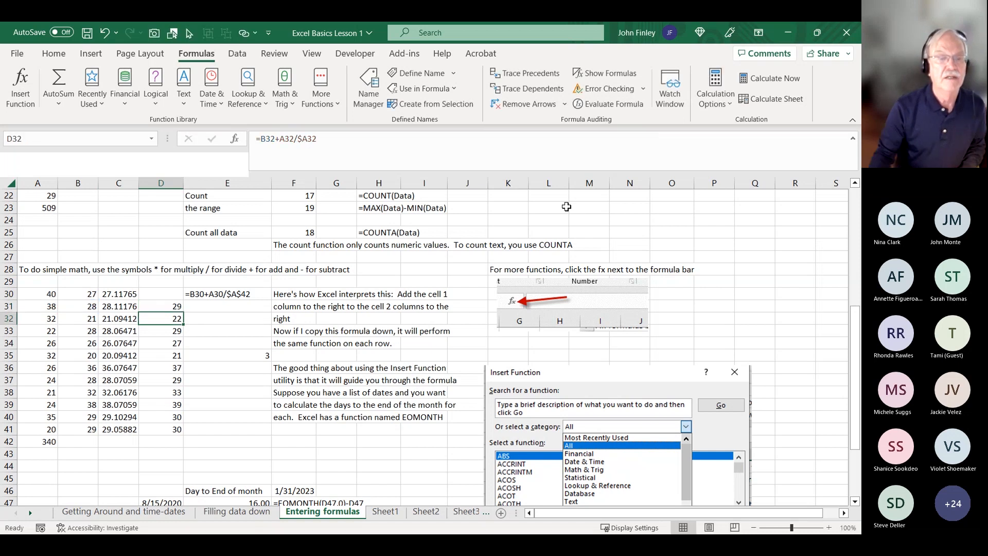
Step: Fill the row-absolute D31 formula down to D41 and check how the A$31 reference is copied in D32
left_click(180, 307)
double_click(184, 311)
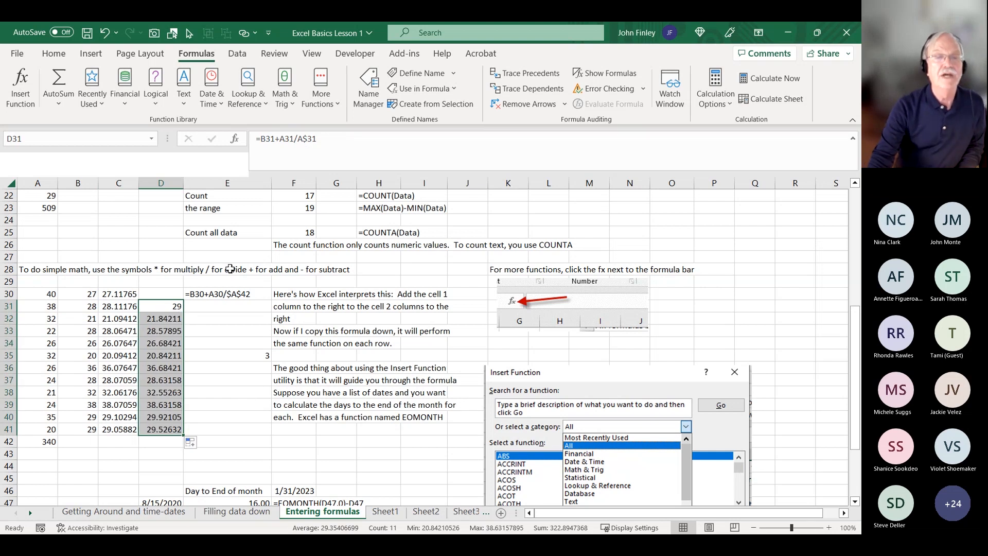
left_click_drag(171, 321, 171, 320)
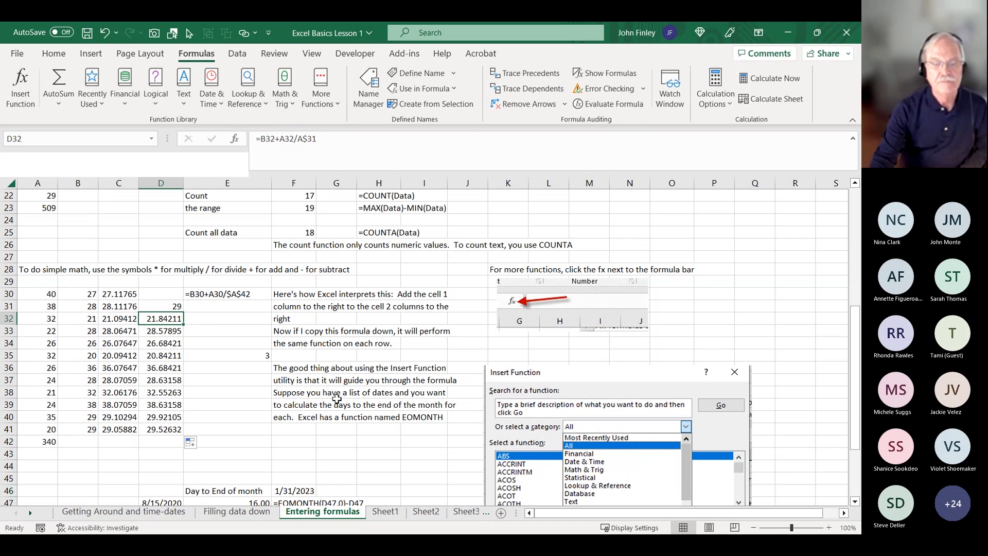
Step: Examine the date in D47 and the EOMONTH formulas under Day to End of month in E47 through E50
scroll(319, 399, "down", 5)
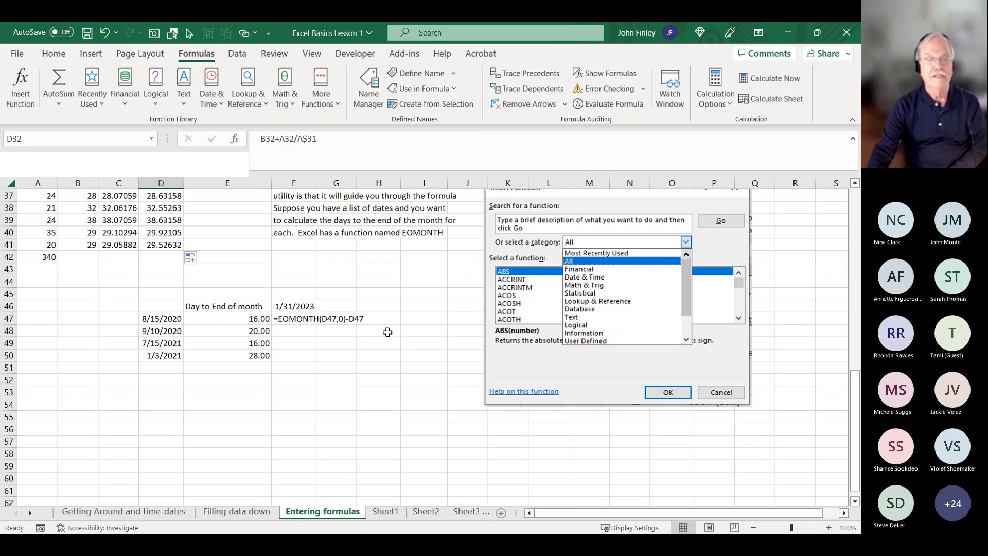
left_click(156, 311)
left_click(161, 319)
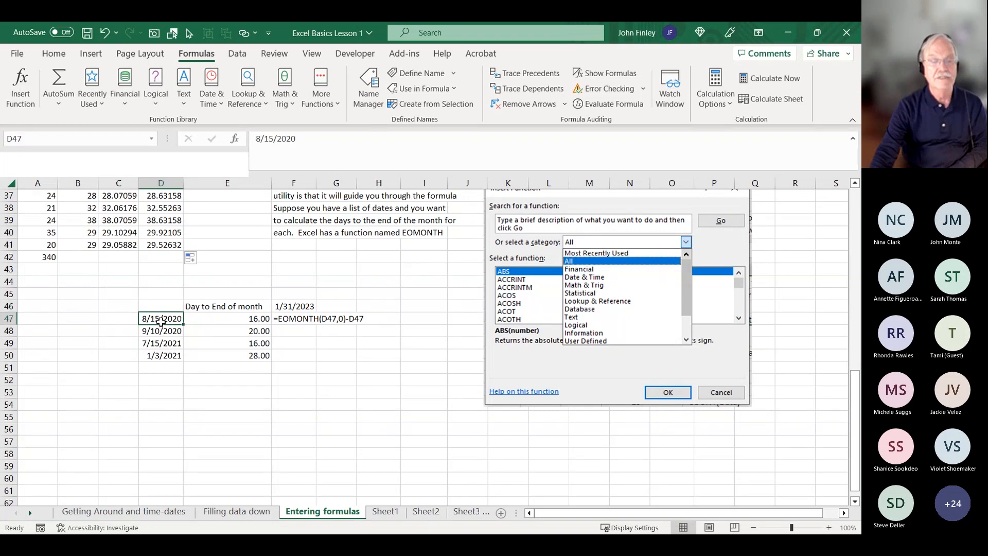
left_click(257, 323)
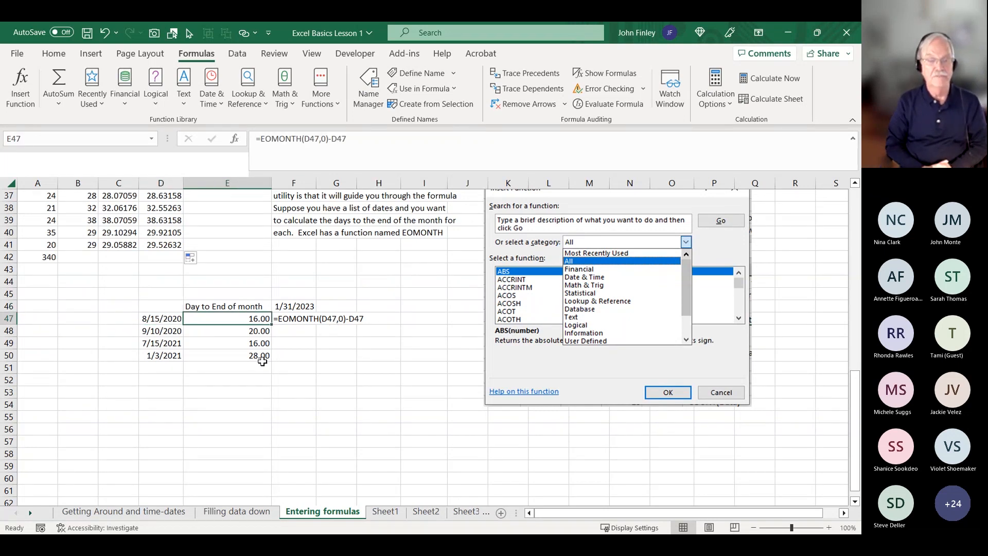
key("Down")
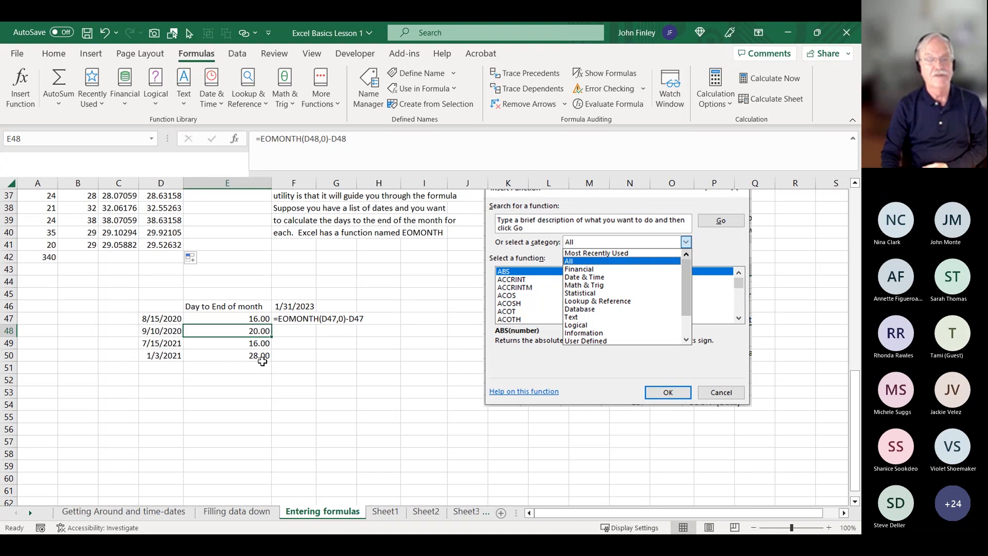
key("Down")
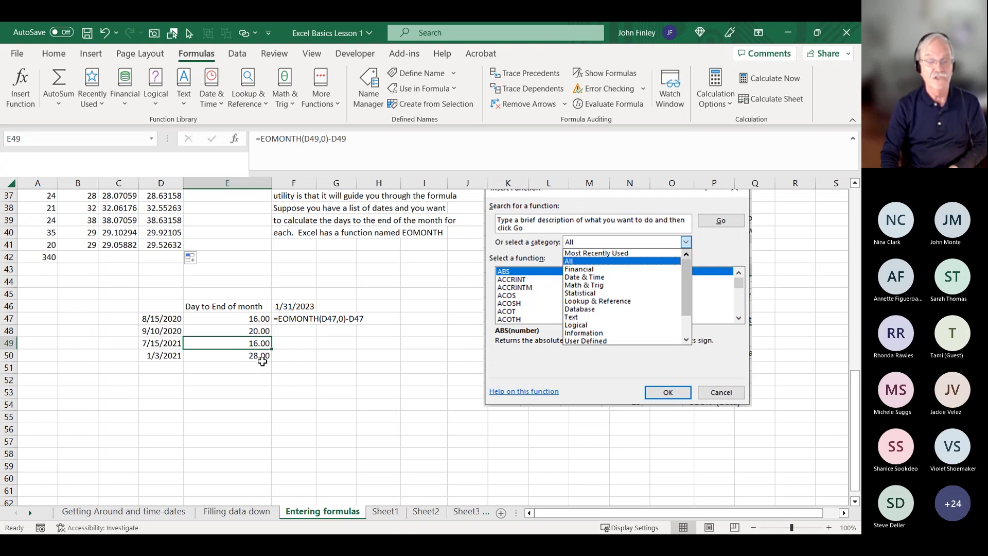
key("Down")
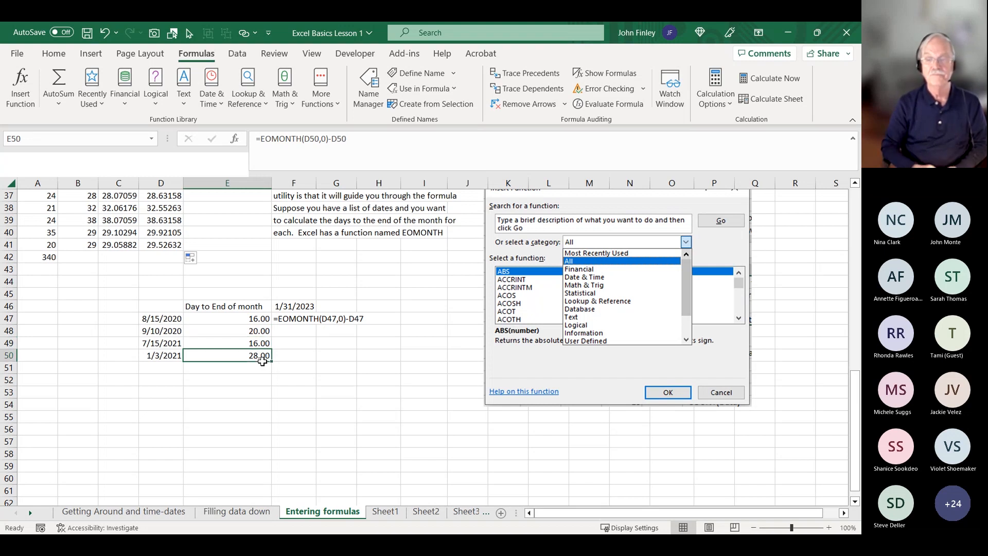
left_click(368, 414)
scroll(368, 414, "up", 12)
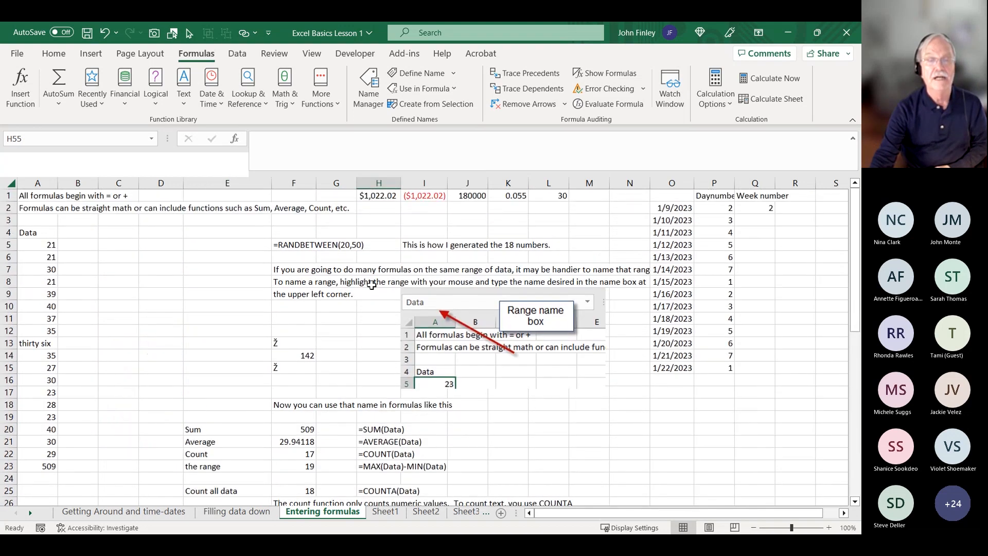
left_click(233, 144)
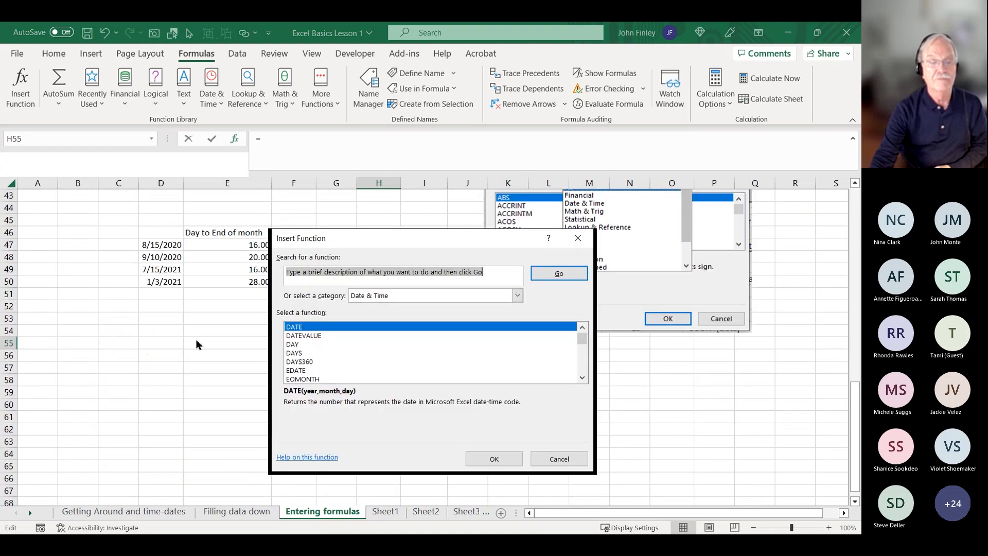
left_click(575, 461)
Step: Open Insert Function for cell H3 and list the functions in the Math & Trig category
scroll(389, 214, "up", 7)
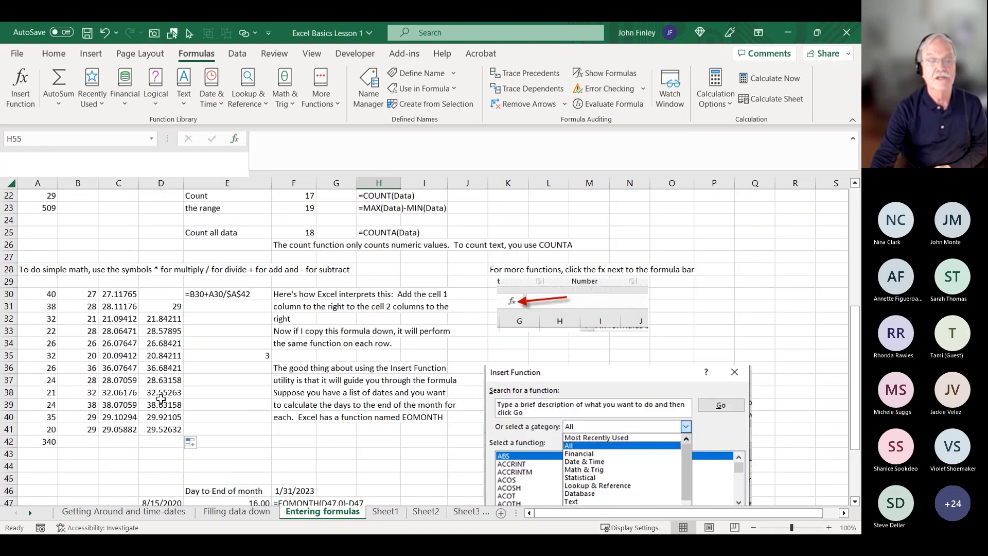
scroll(389, 213, "up", 7)
left_click(387, 220)
left_click(240, 138)
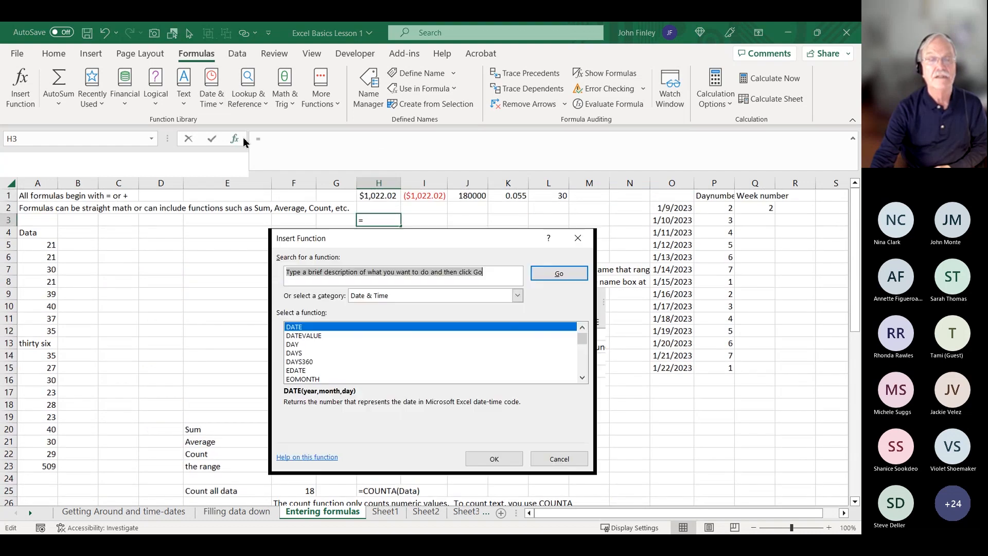
left_click(516, 297)
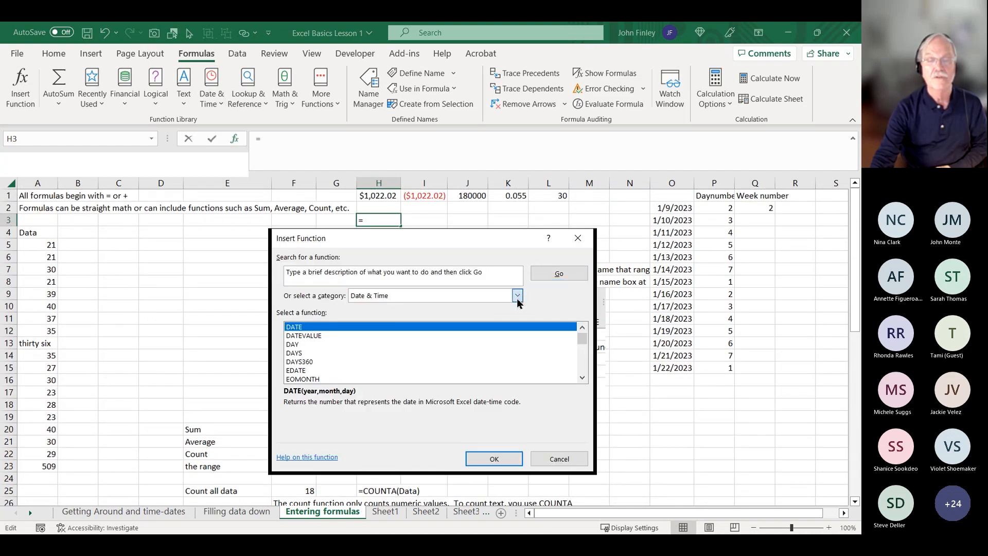
key("Down")
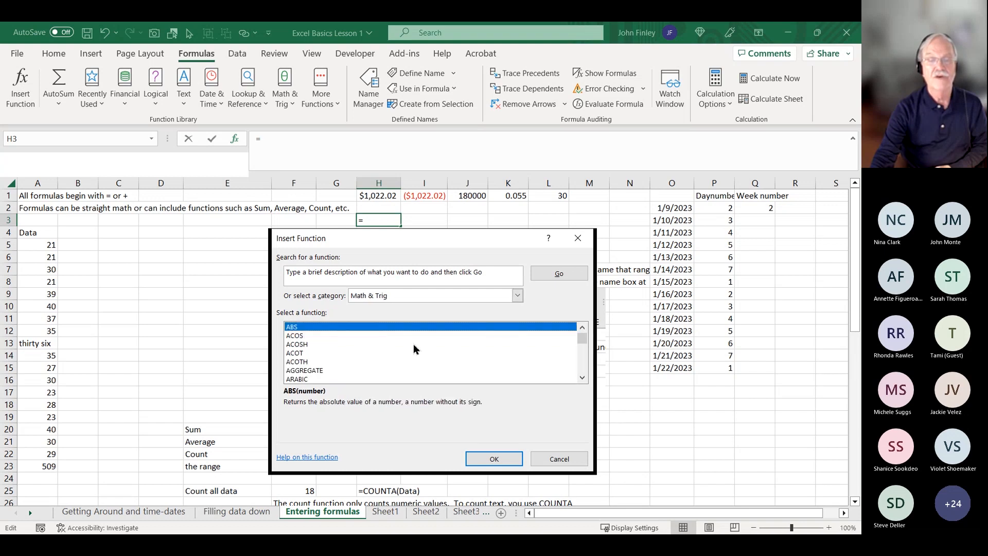
Step: Browse the Math & Trig functions and select ATANH to read its description
double_click(585, 380)
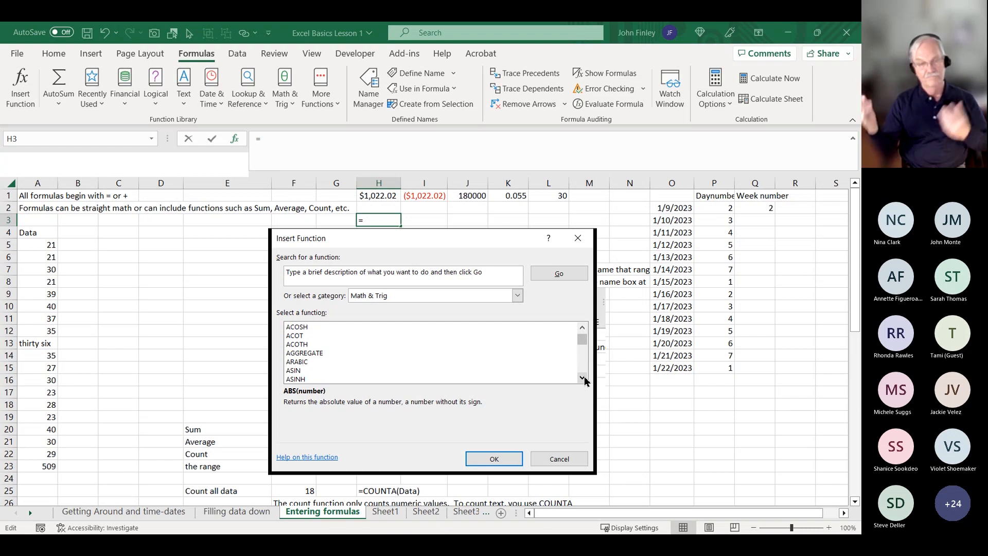
left_click(582, 379)
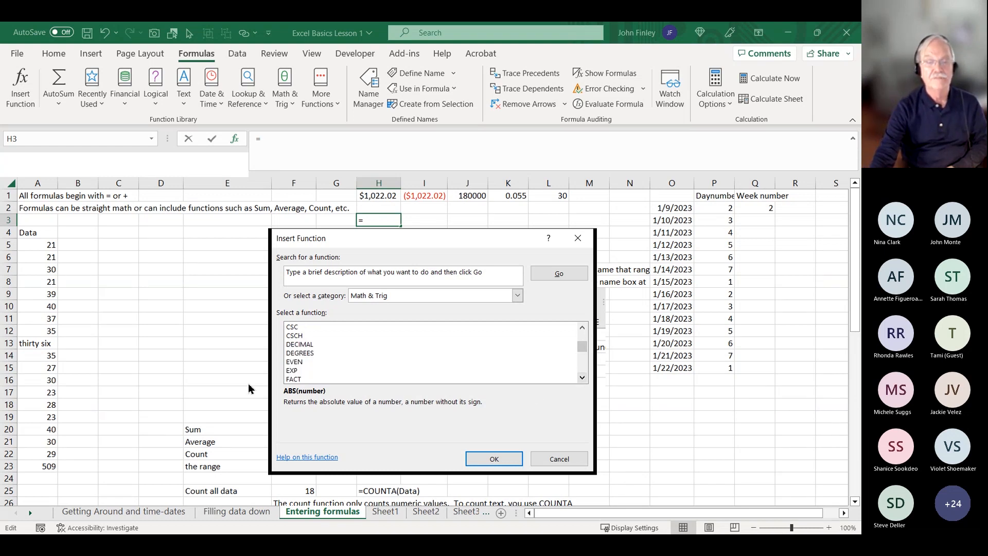
left_click(582, 378)
left_click(583, 378)
left_click(583, 378)
left_click_drag(583, 378, 585, 350)
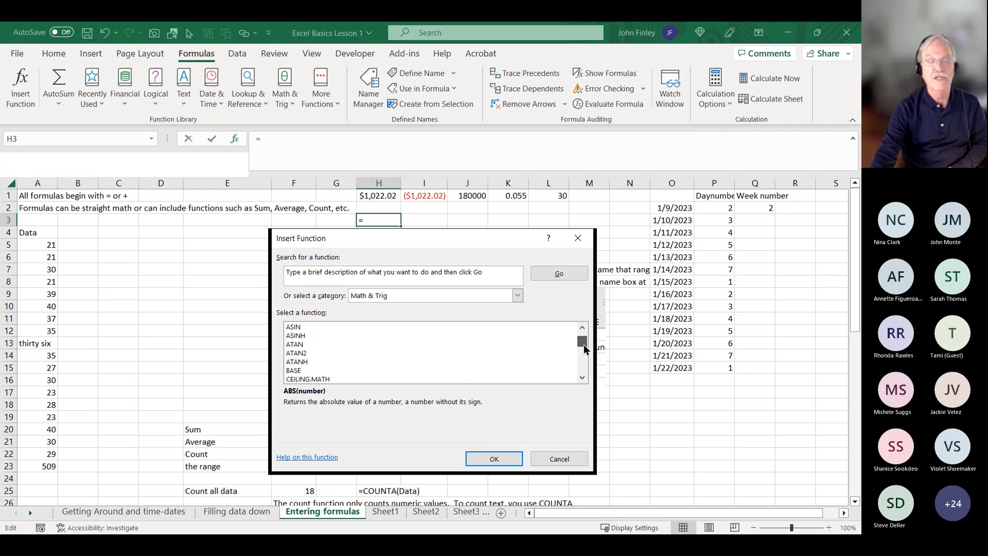
left_click(291, 364)
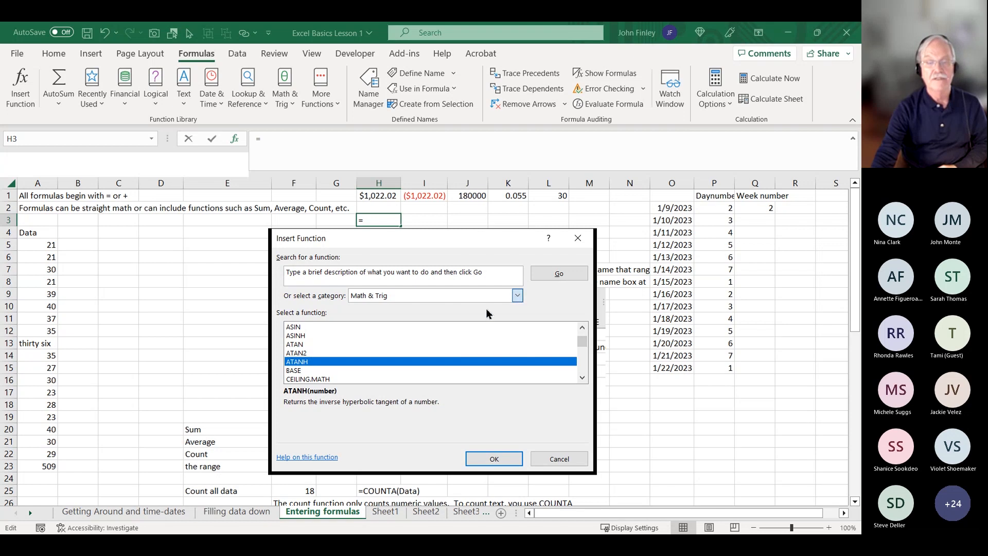
Step: Switch the function category to Statistical and browse its functions as far as the F.DIST and F.TEST entries
key("Down")
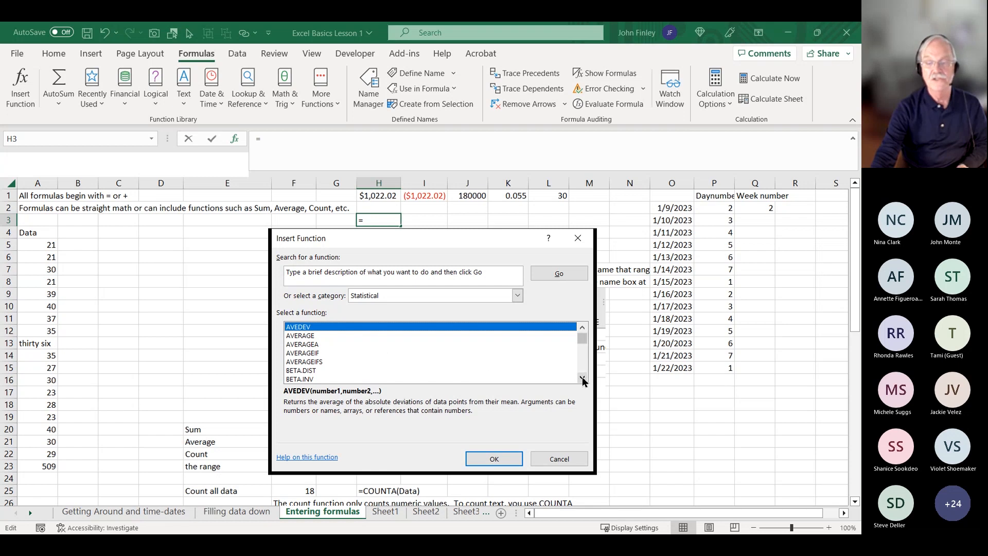
scroll(584, 380, "down", 3)
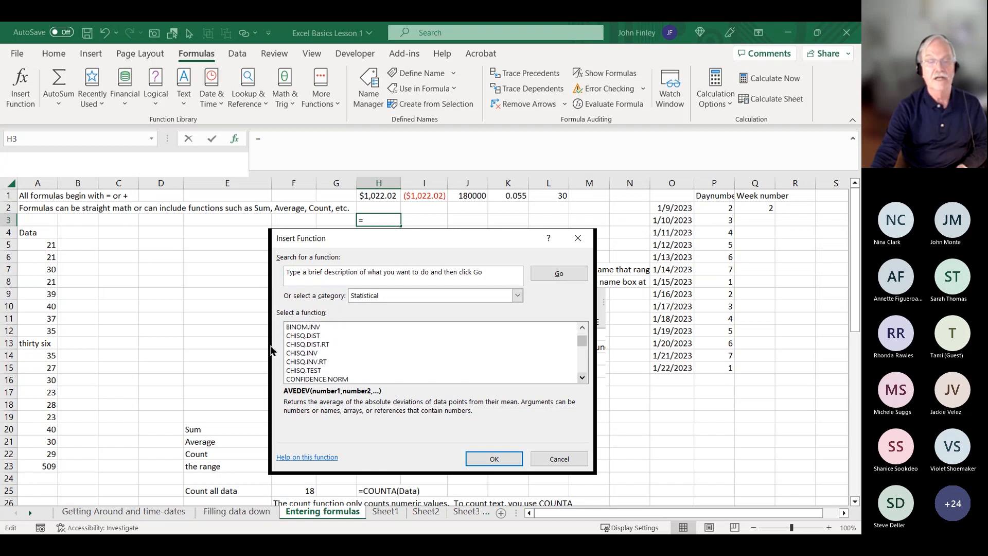
left_click(584, 379)
left_click(586, 379)
left_click_drag(586, 379, 585, 381)
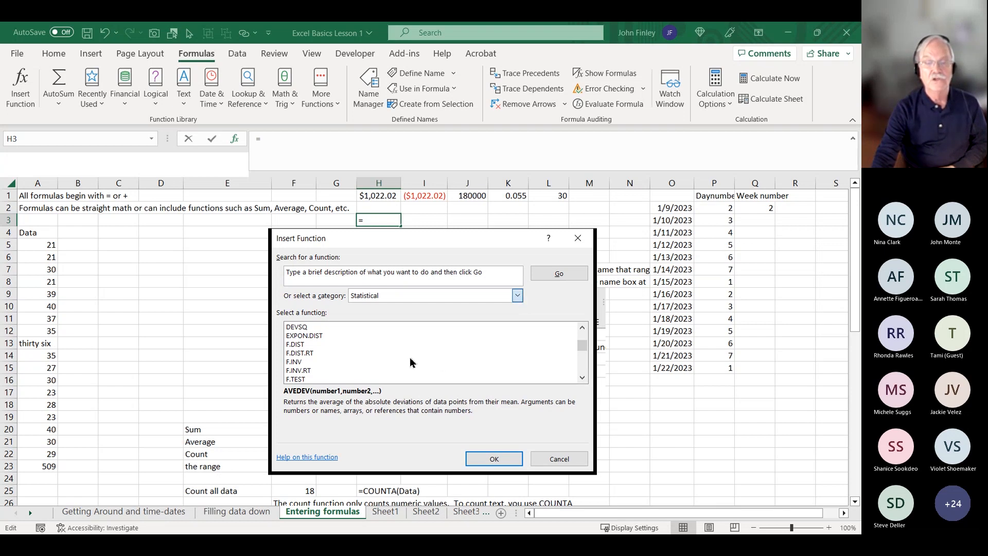
Step: Switch the function category to Lookup & Reference and select CHOOSE to read its description
key("Down")
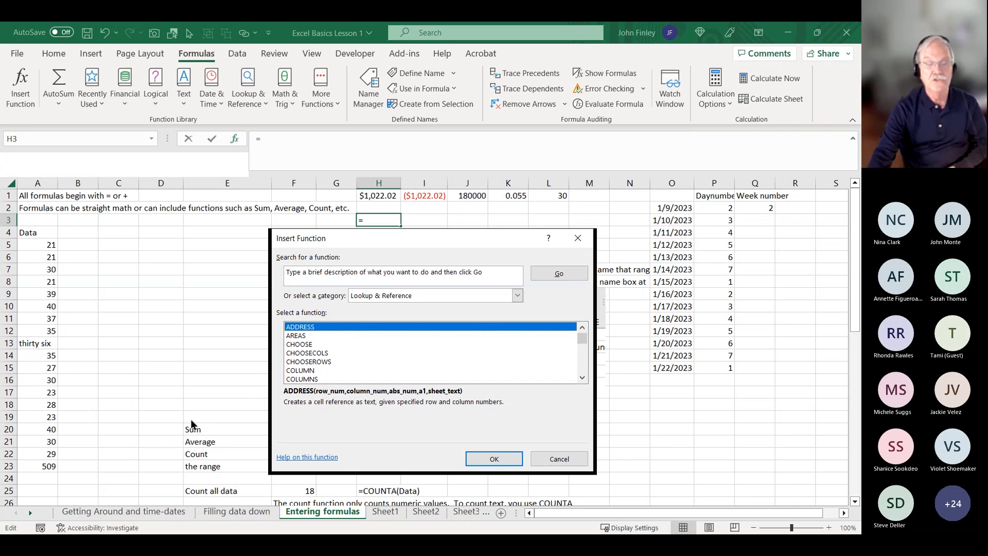
left_click(294, 346)
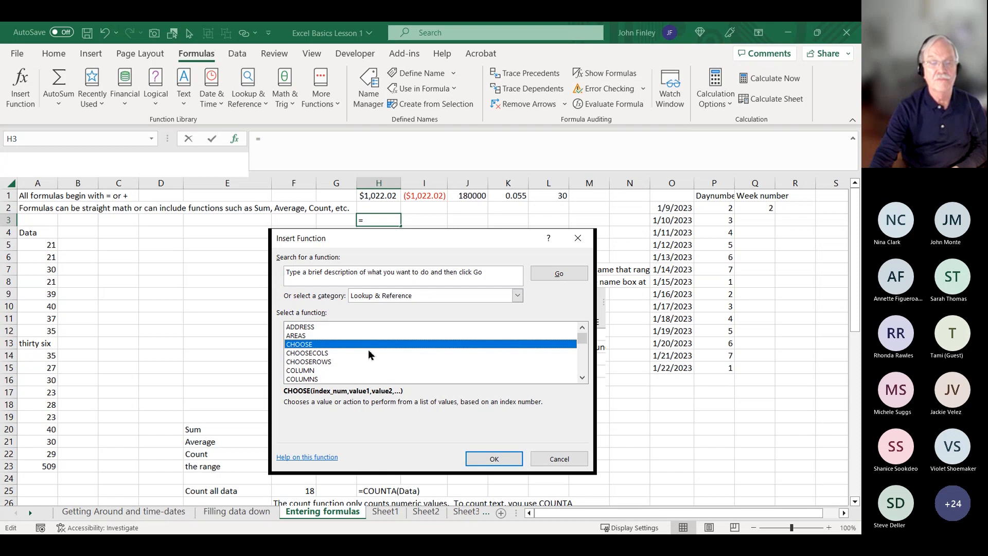